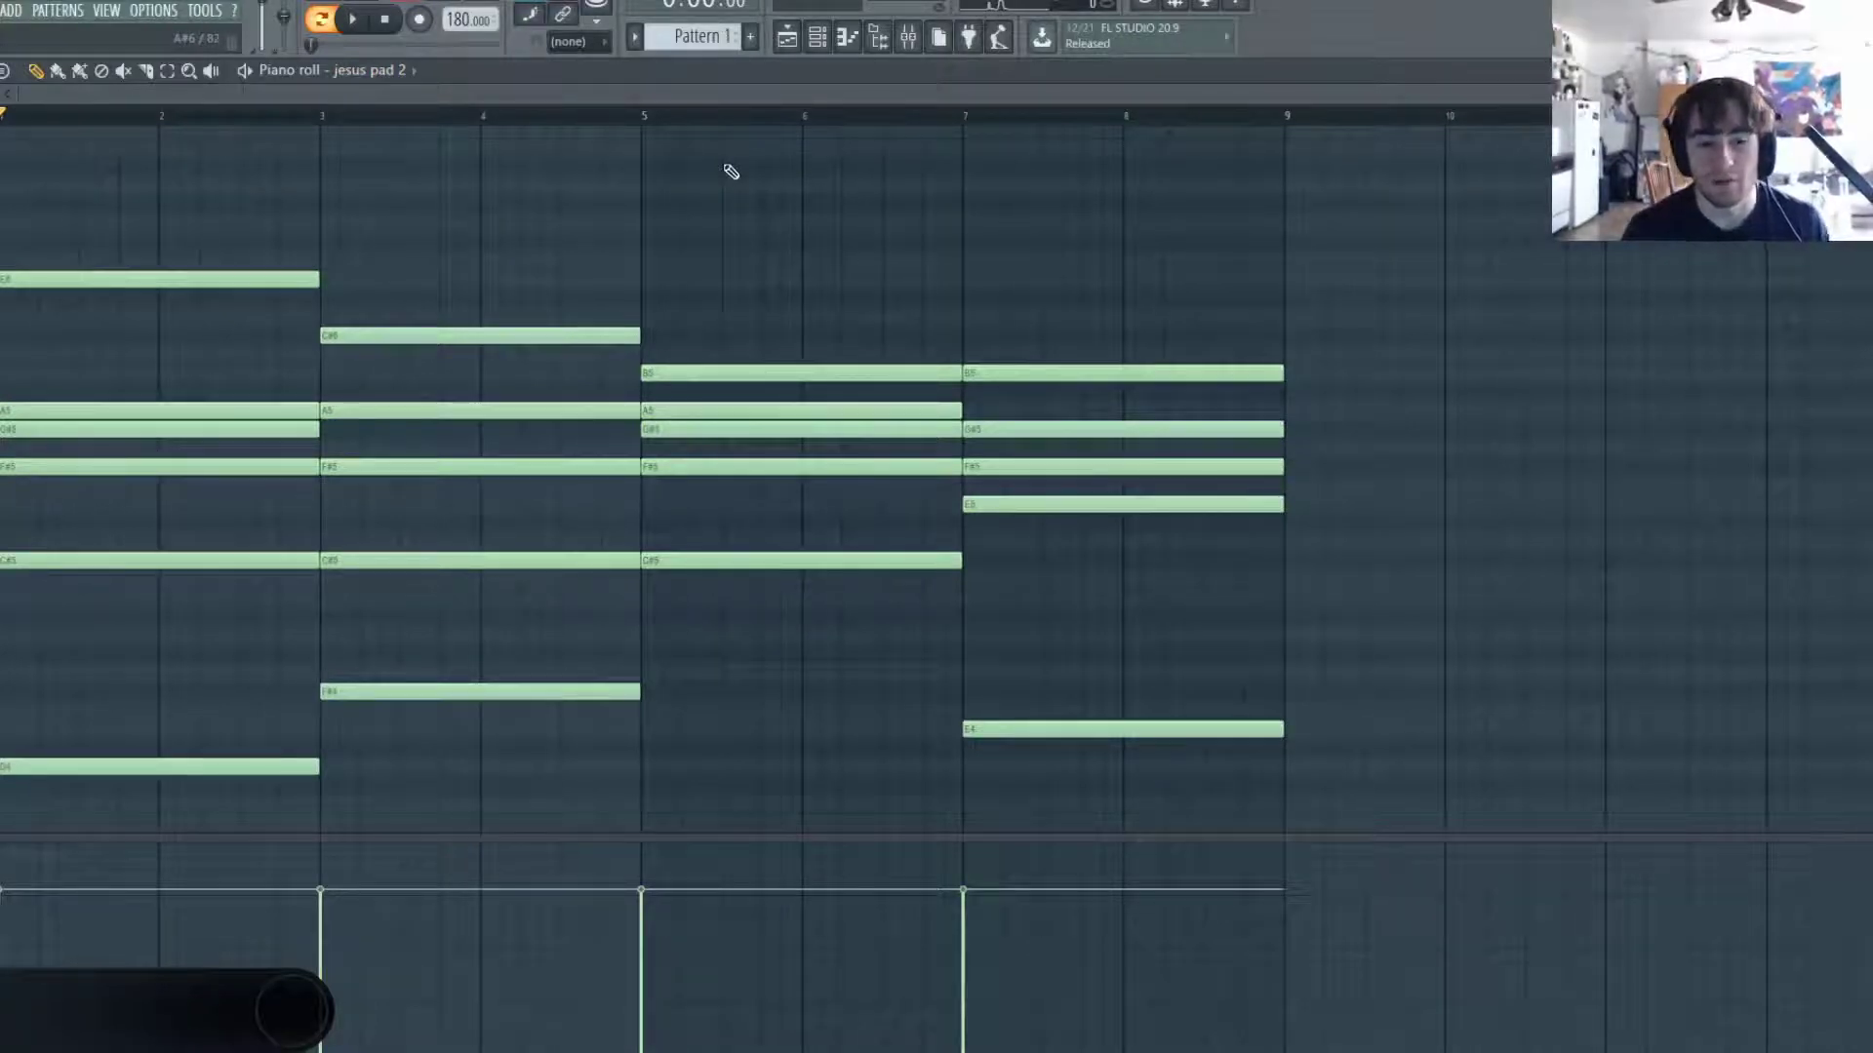
Play back the pad chord progression in the piano roll.
key(space)
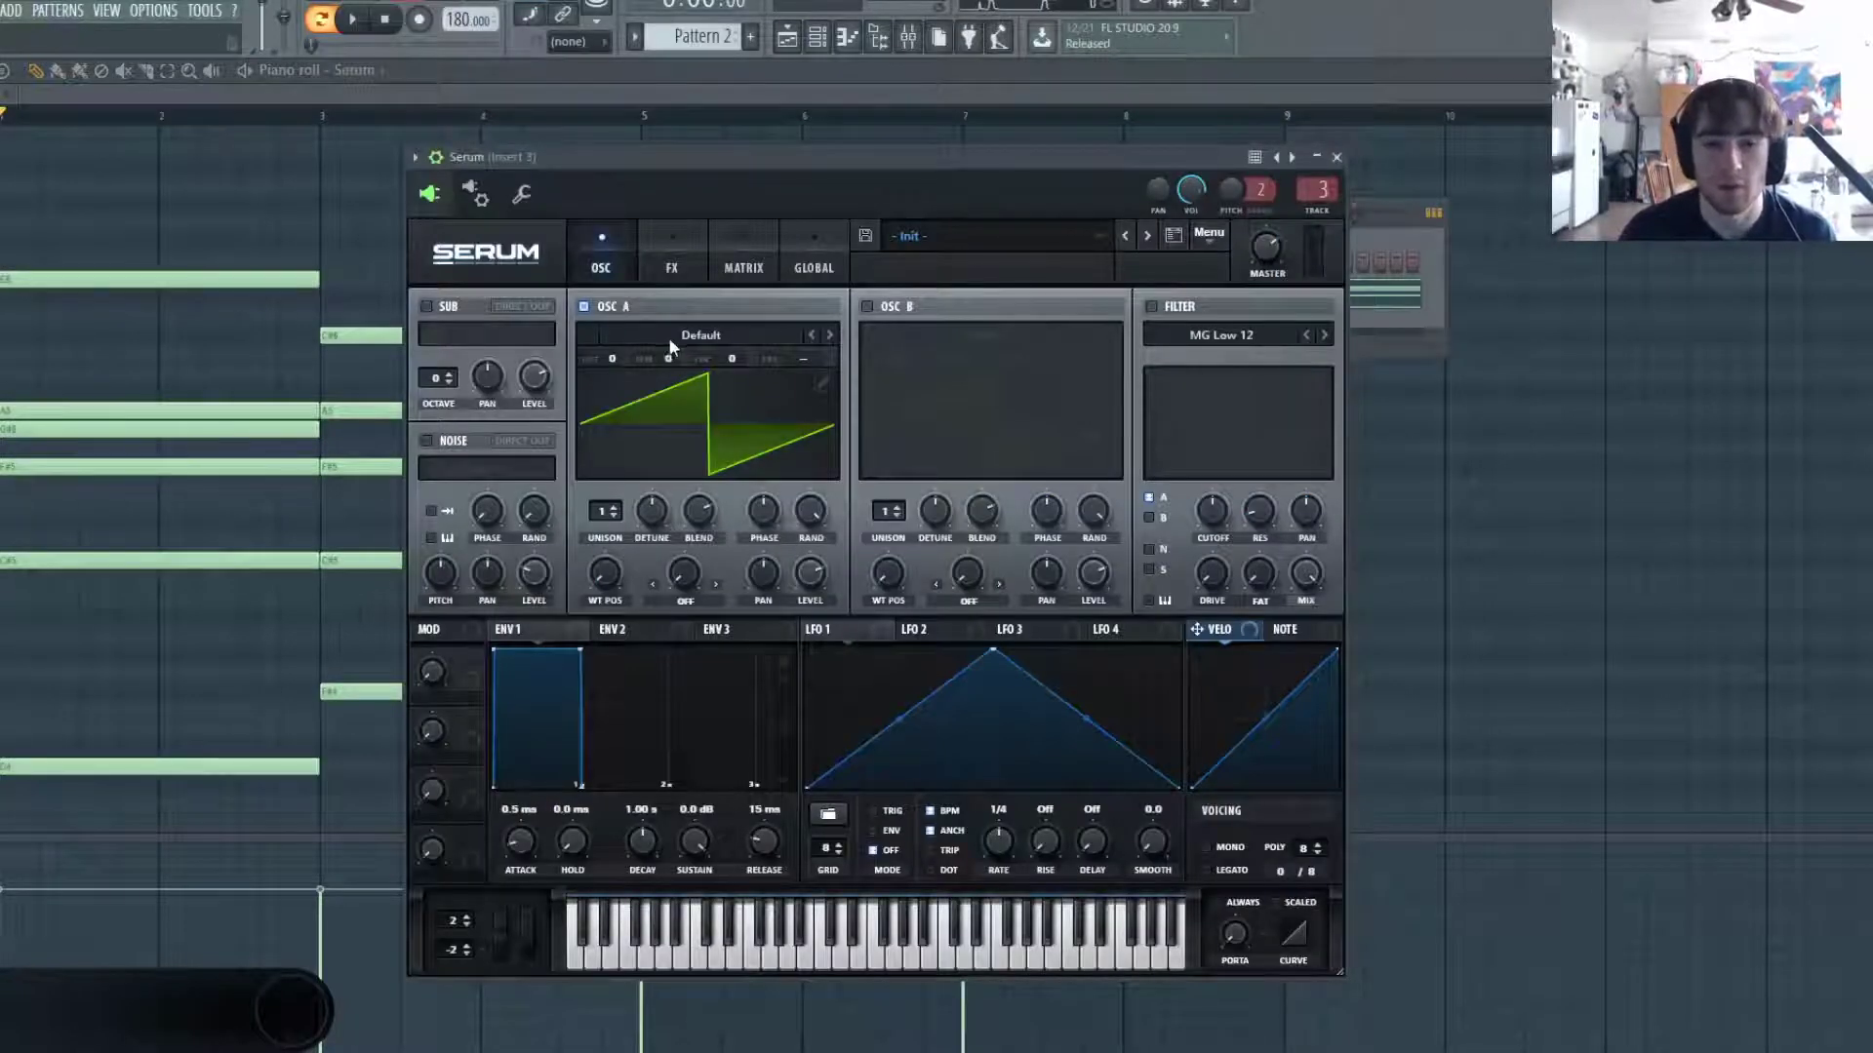
Load the Ethos wavetable on oscillator A and shift its wavetable position.
click(671, 348)
mouse_move(651, 362)
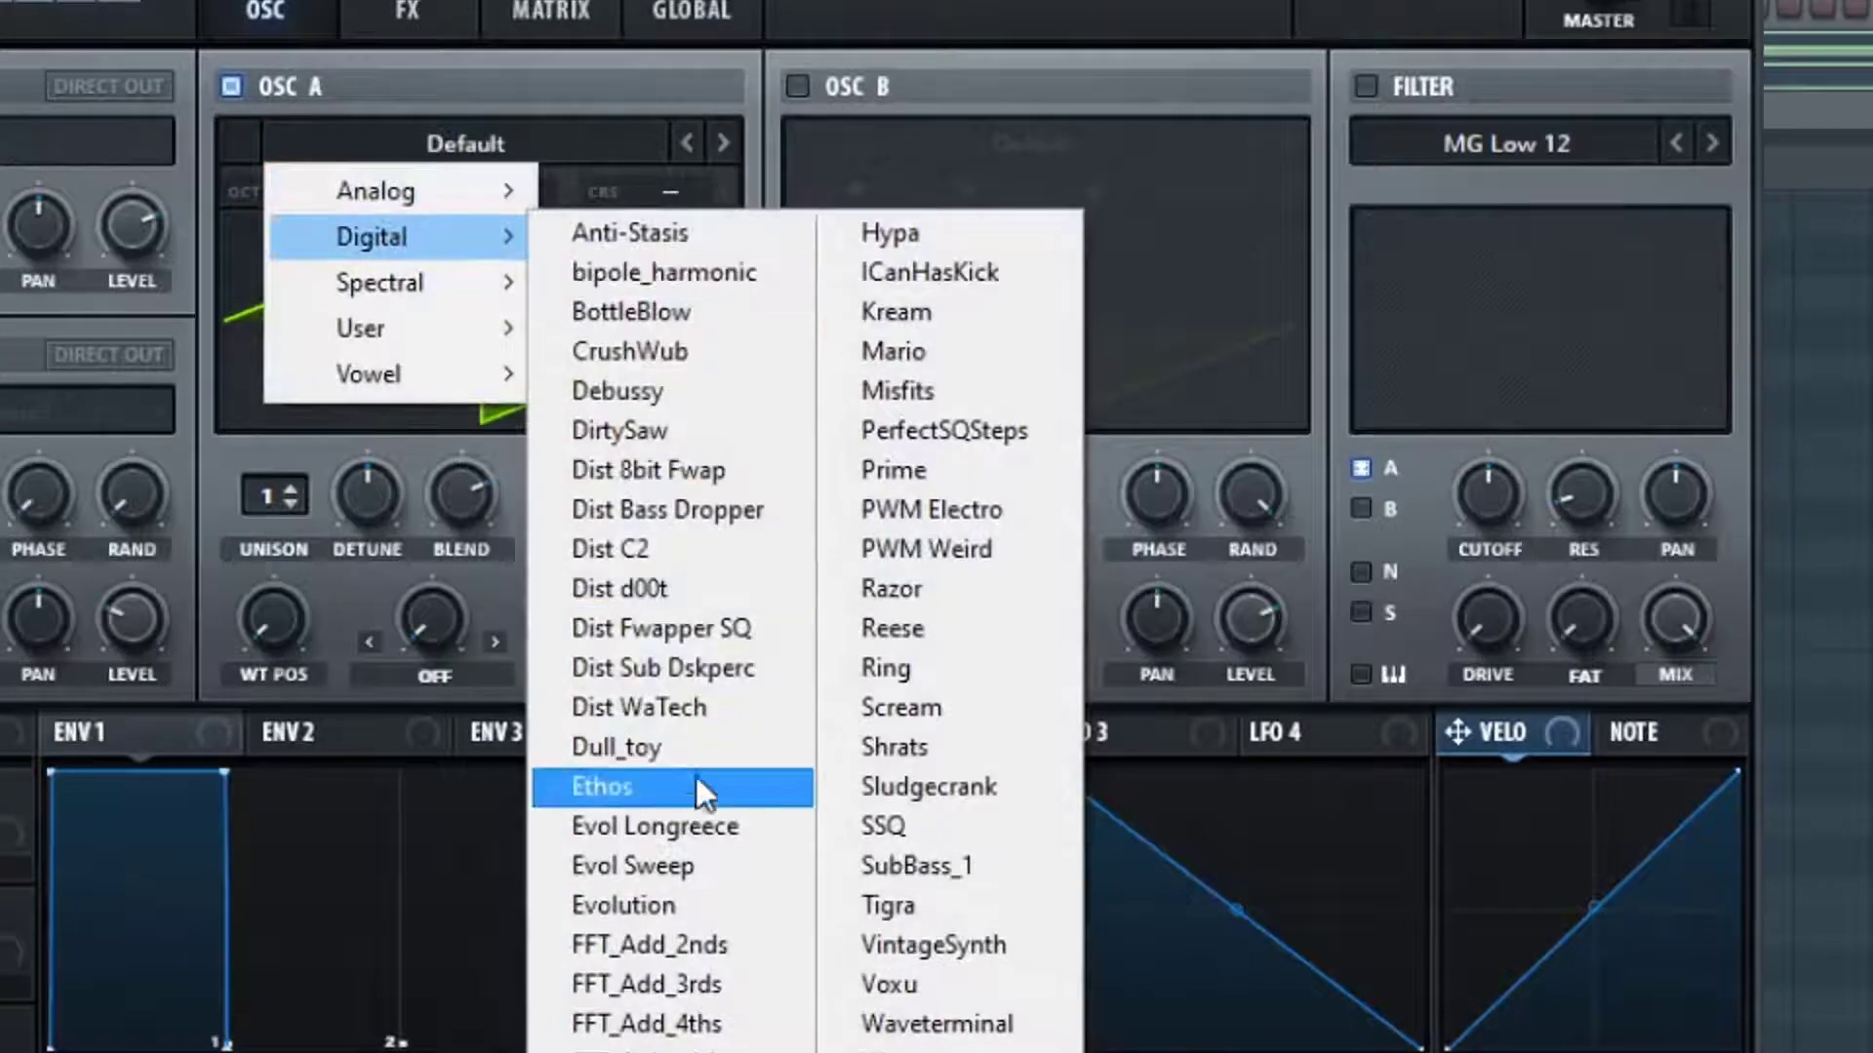
click(694, 776)
mouse_move(274, 620)
mouse_down()
mouse_move(325, 521)
mouse_move(371, 493)
mouse_up()
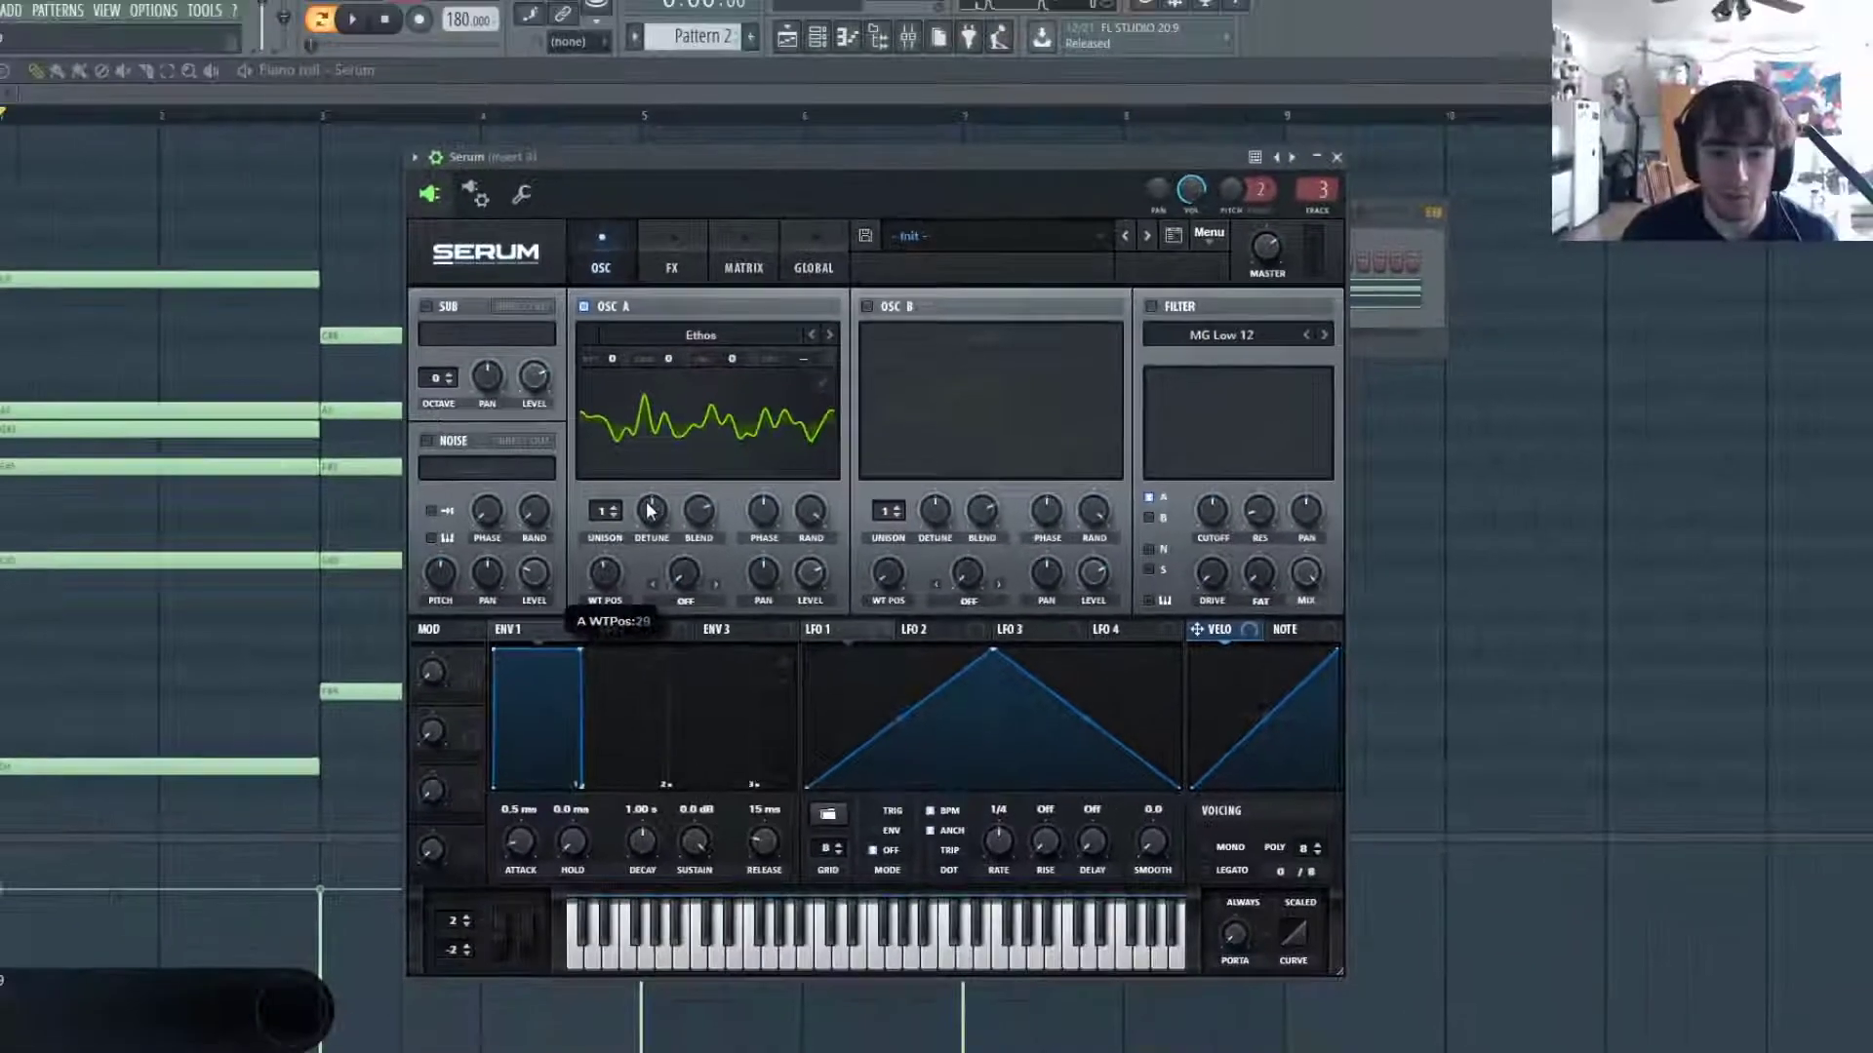
Enable oscillator B with the Basic Shapes sine and open its wavetable editor.
click(866, 306)
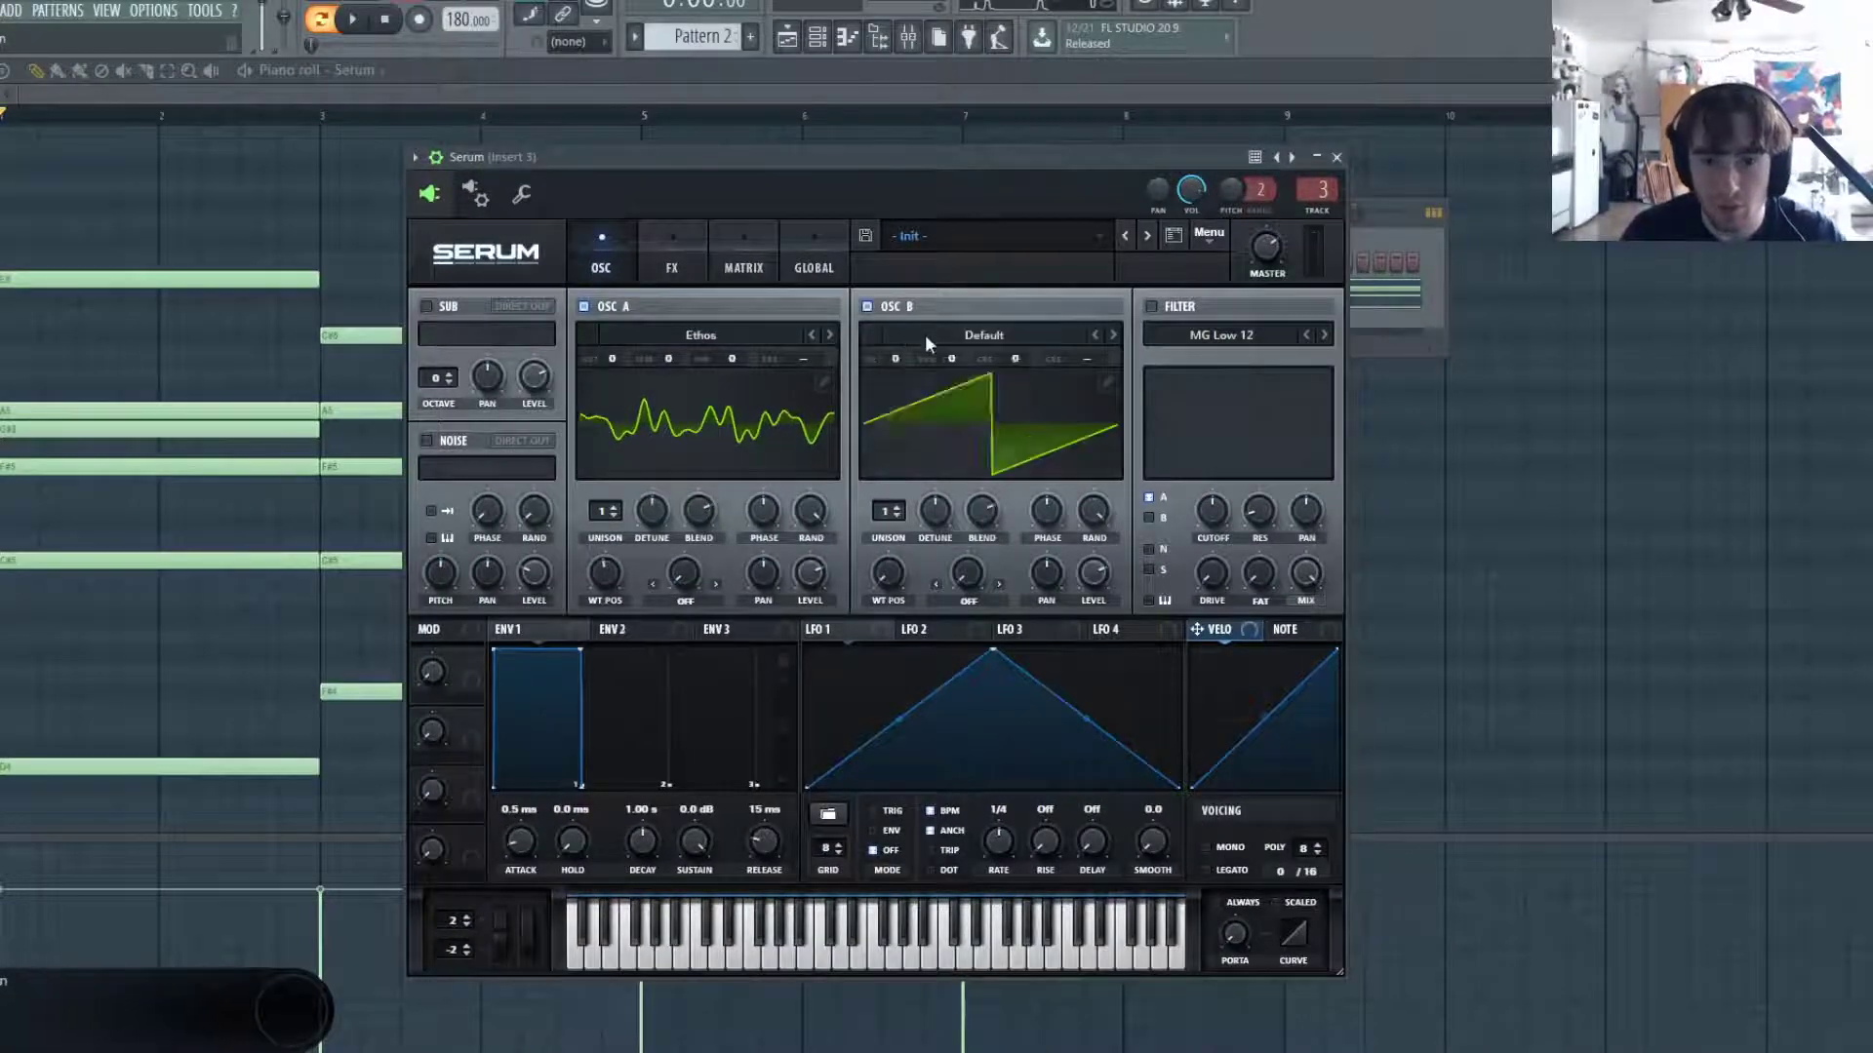
click(925, 335)
mouse_move(932, 361)
click(1034, 425)
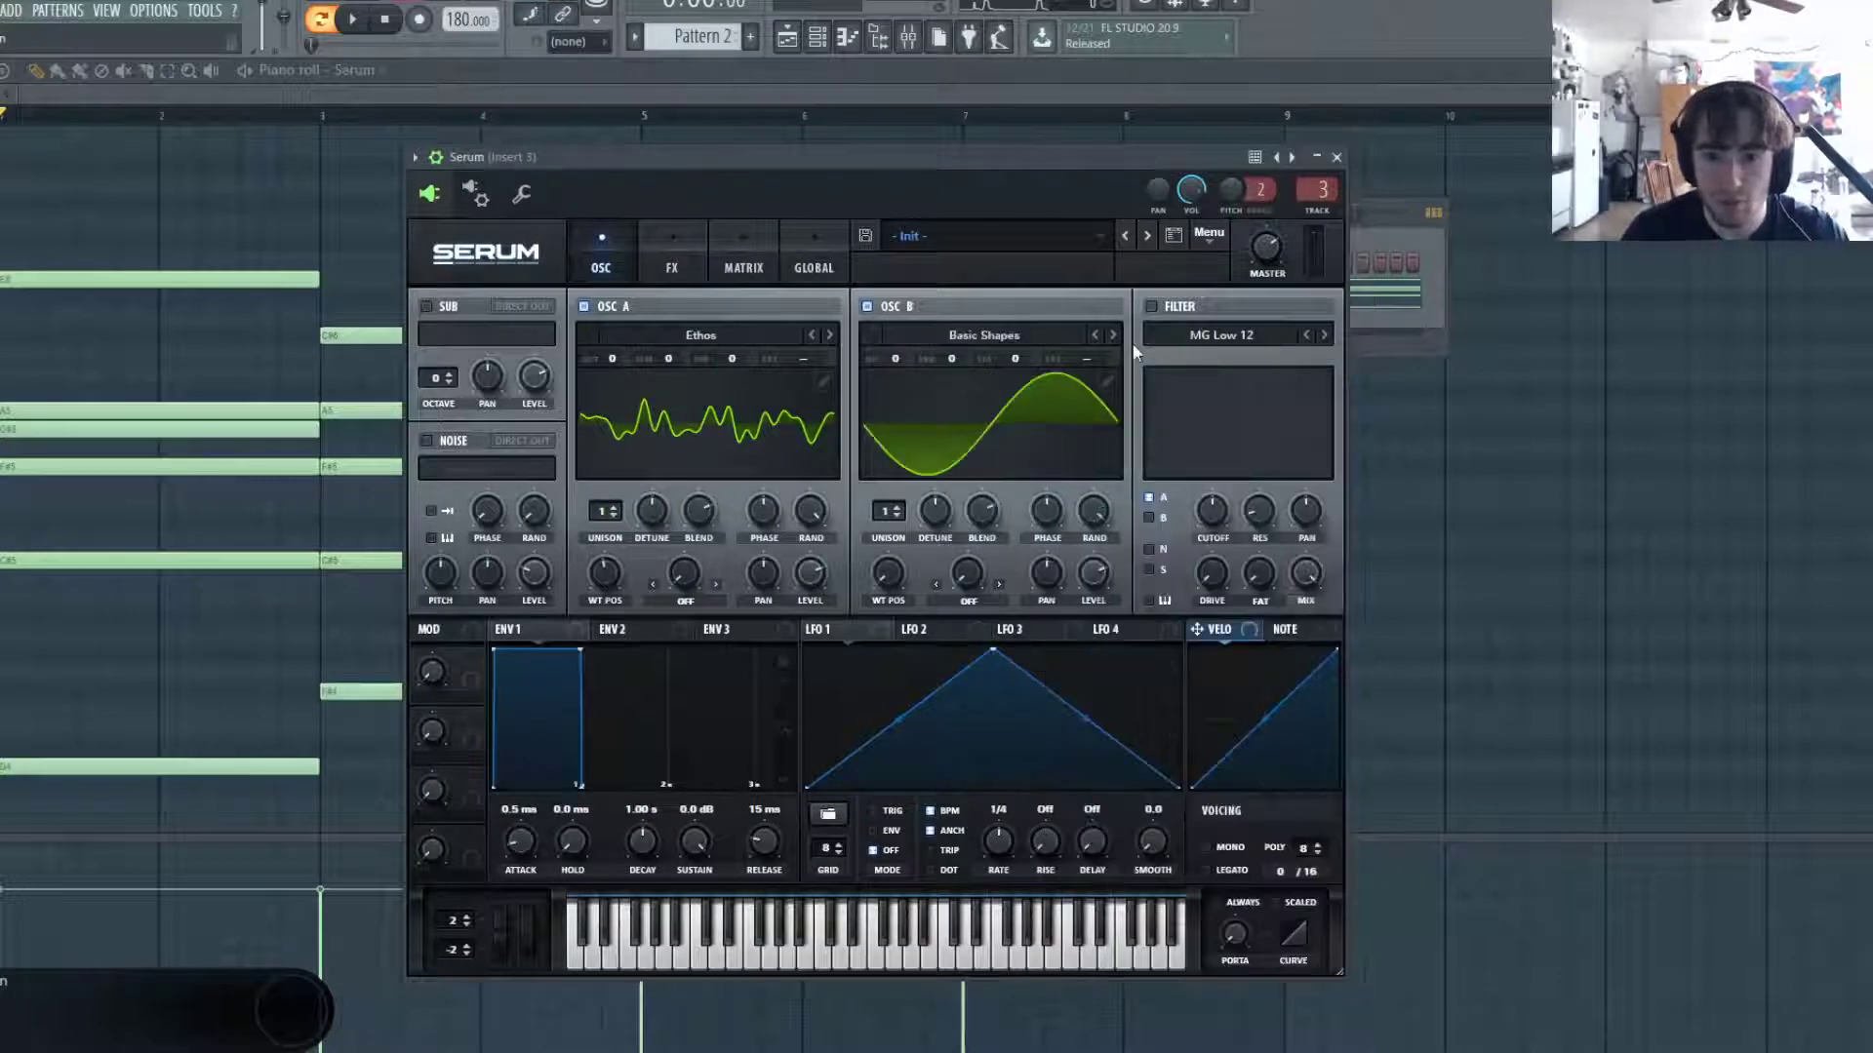
click(1100, 382)
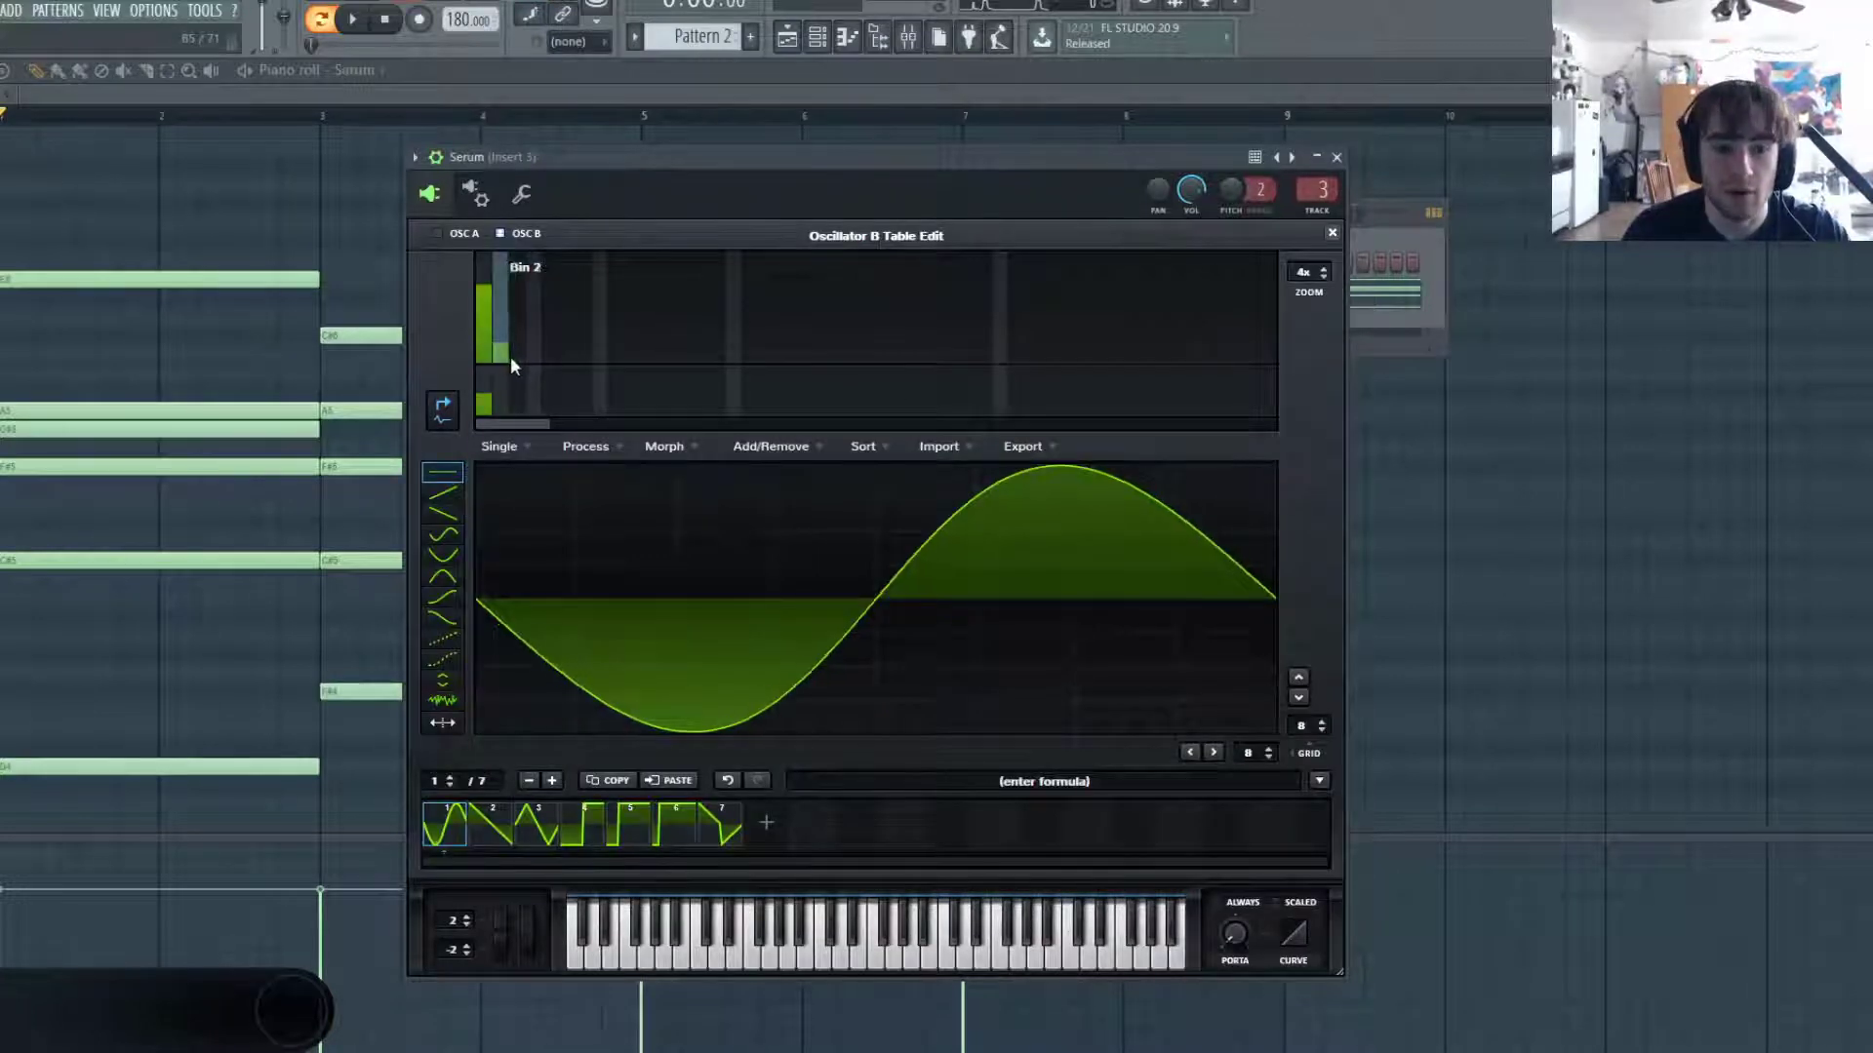
Draw decreasing harmonics into bins 3–5 of oscillator B's sine, then close the editor.
drag(511, 355, 548, 357)
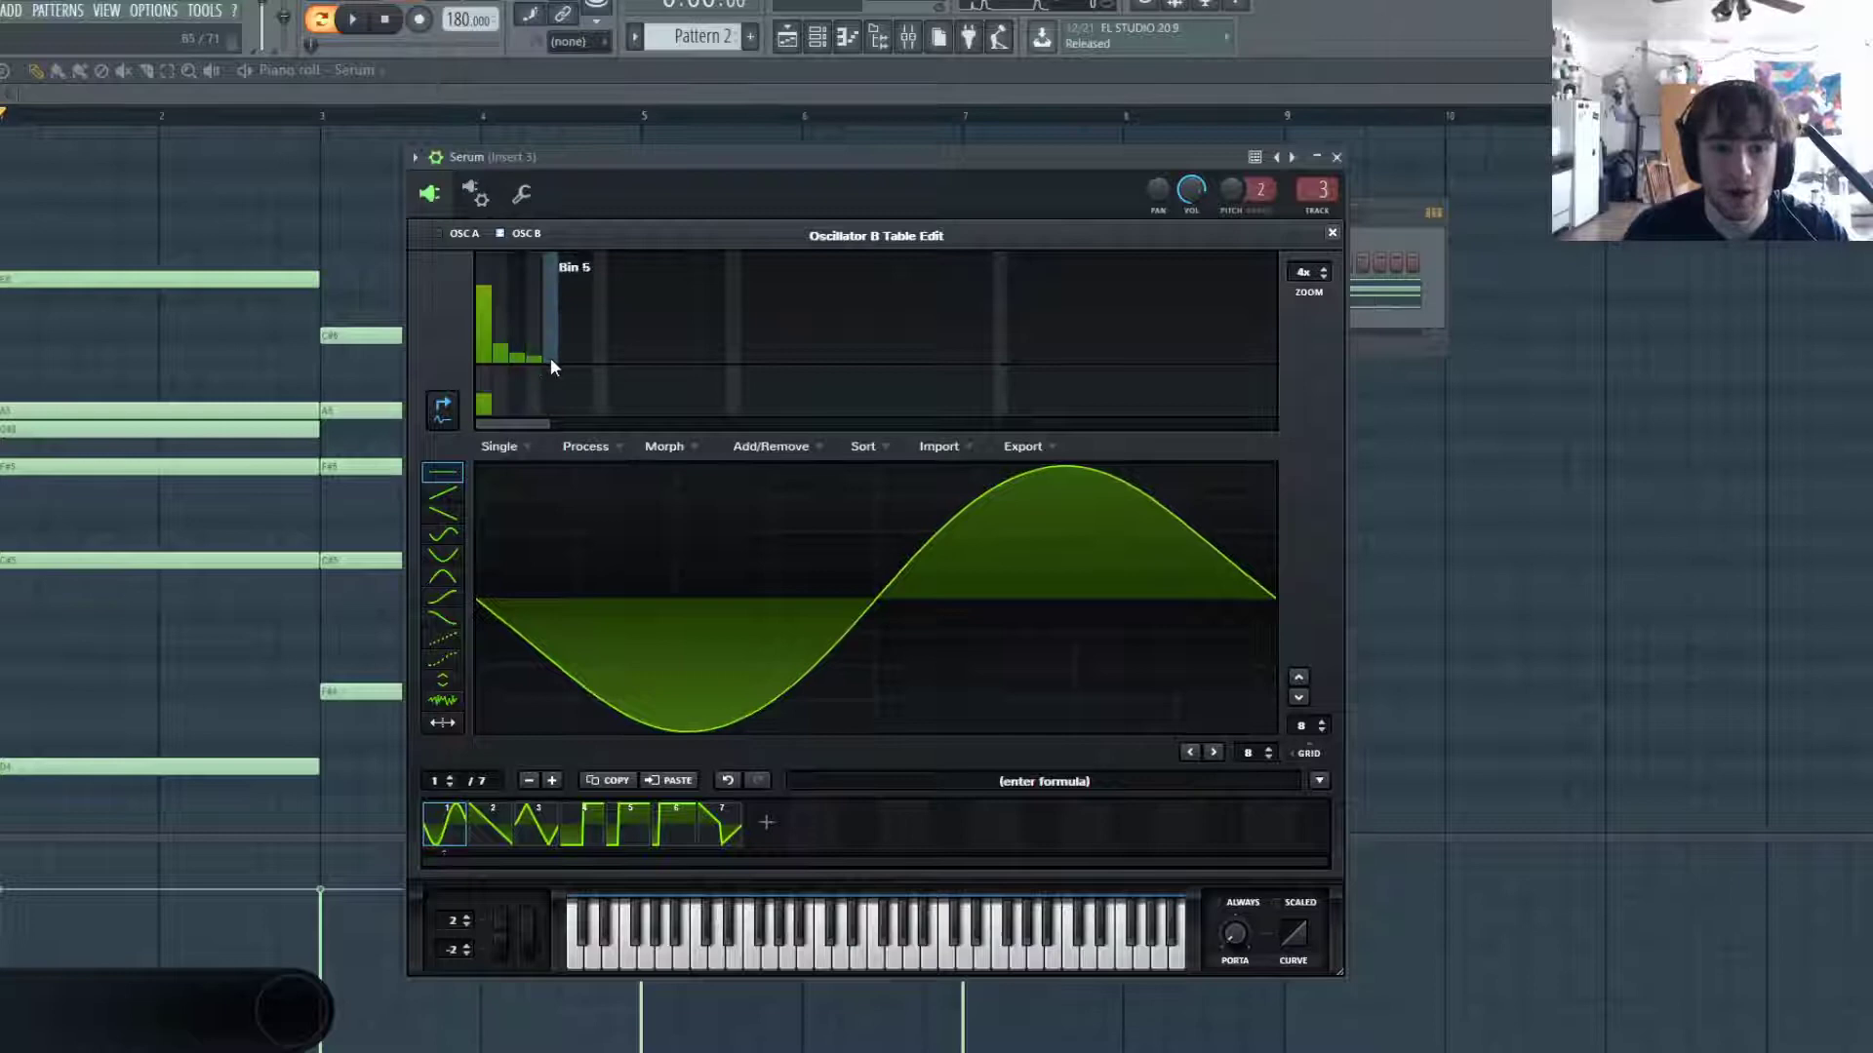
click(447, 207)
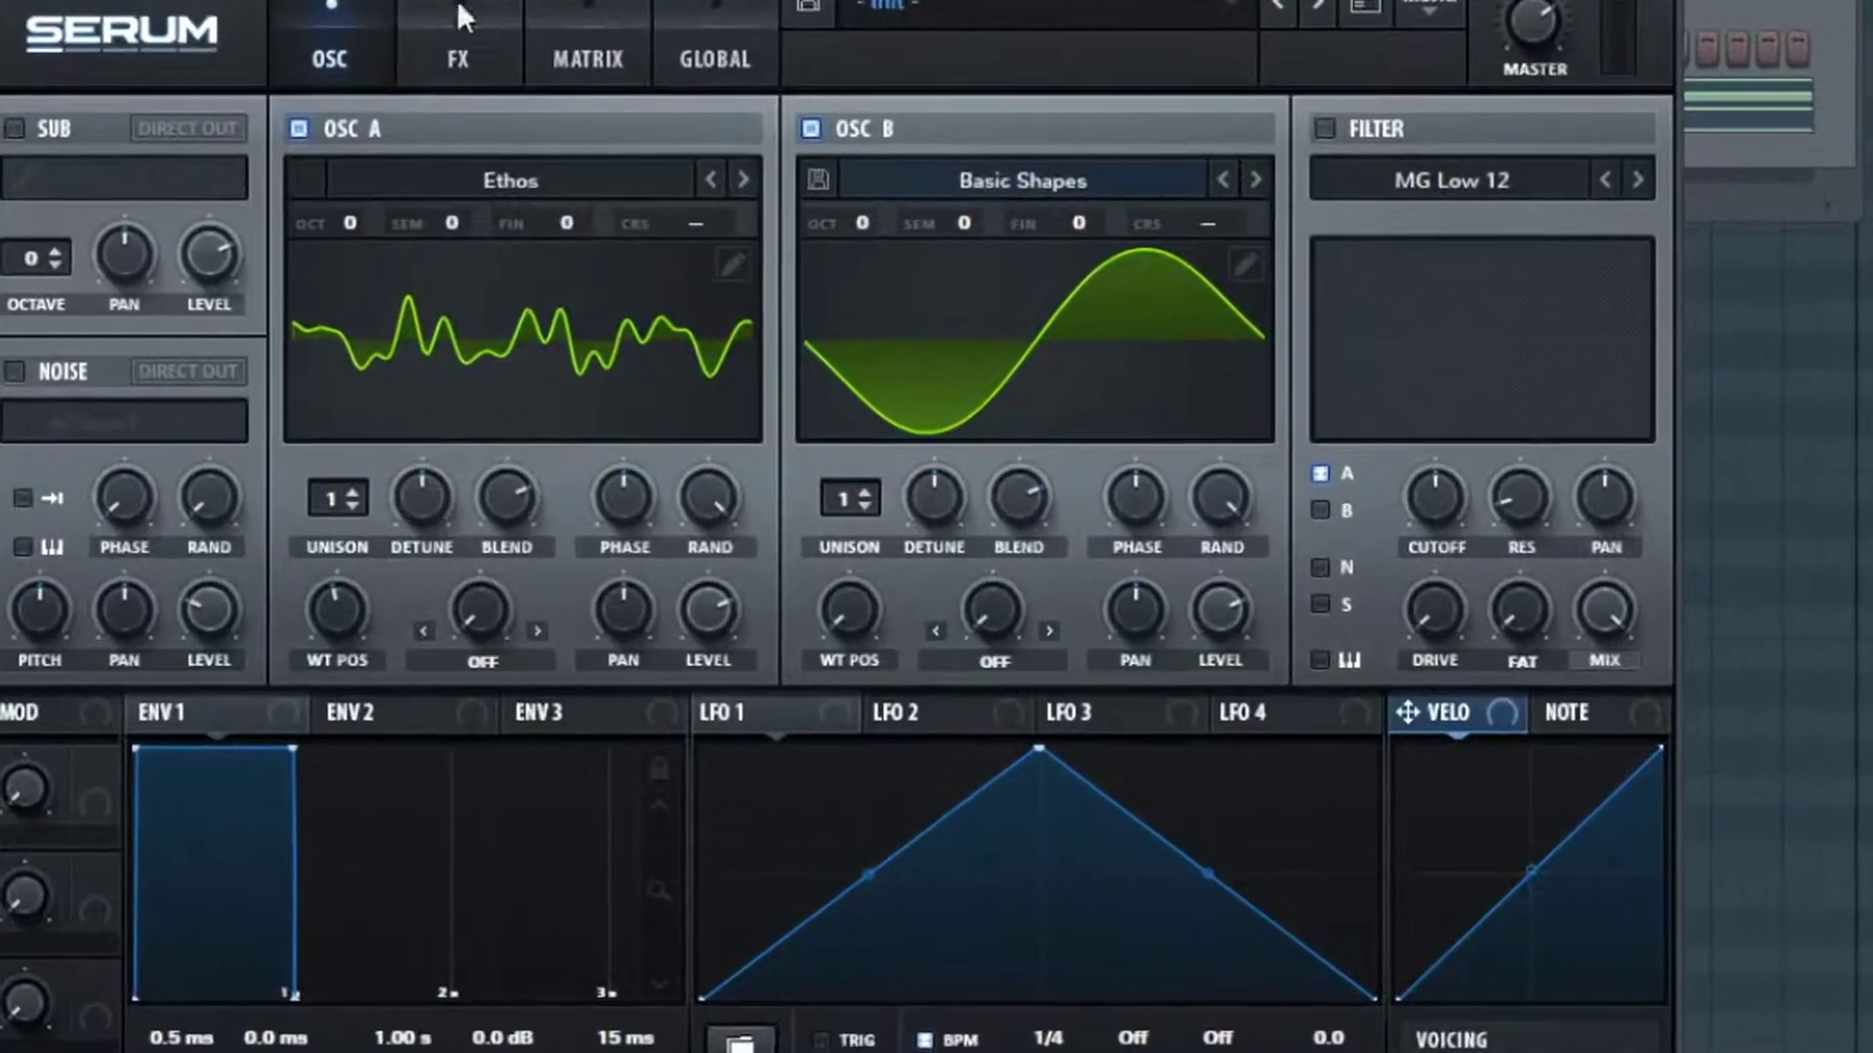
Set oscillator A to +1 octave with 11 unison voices and oscillator B to 10 voices.
drag(348, 220, 355, 186)
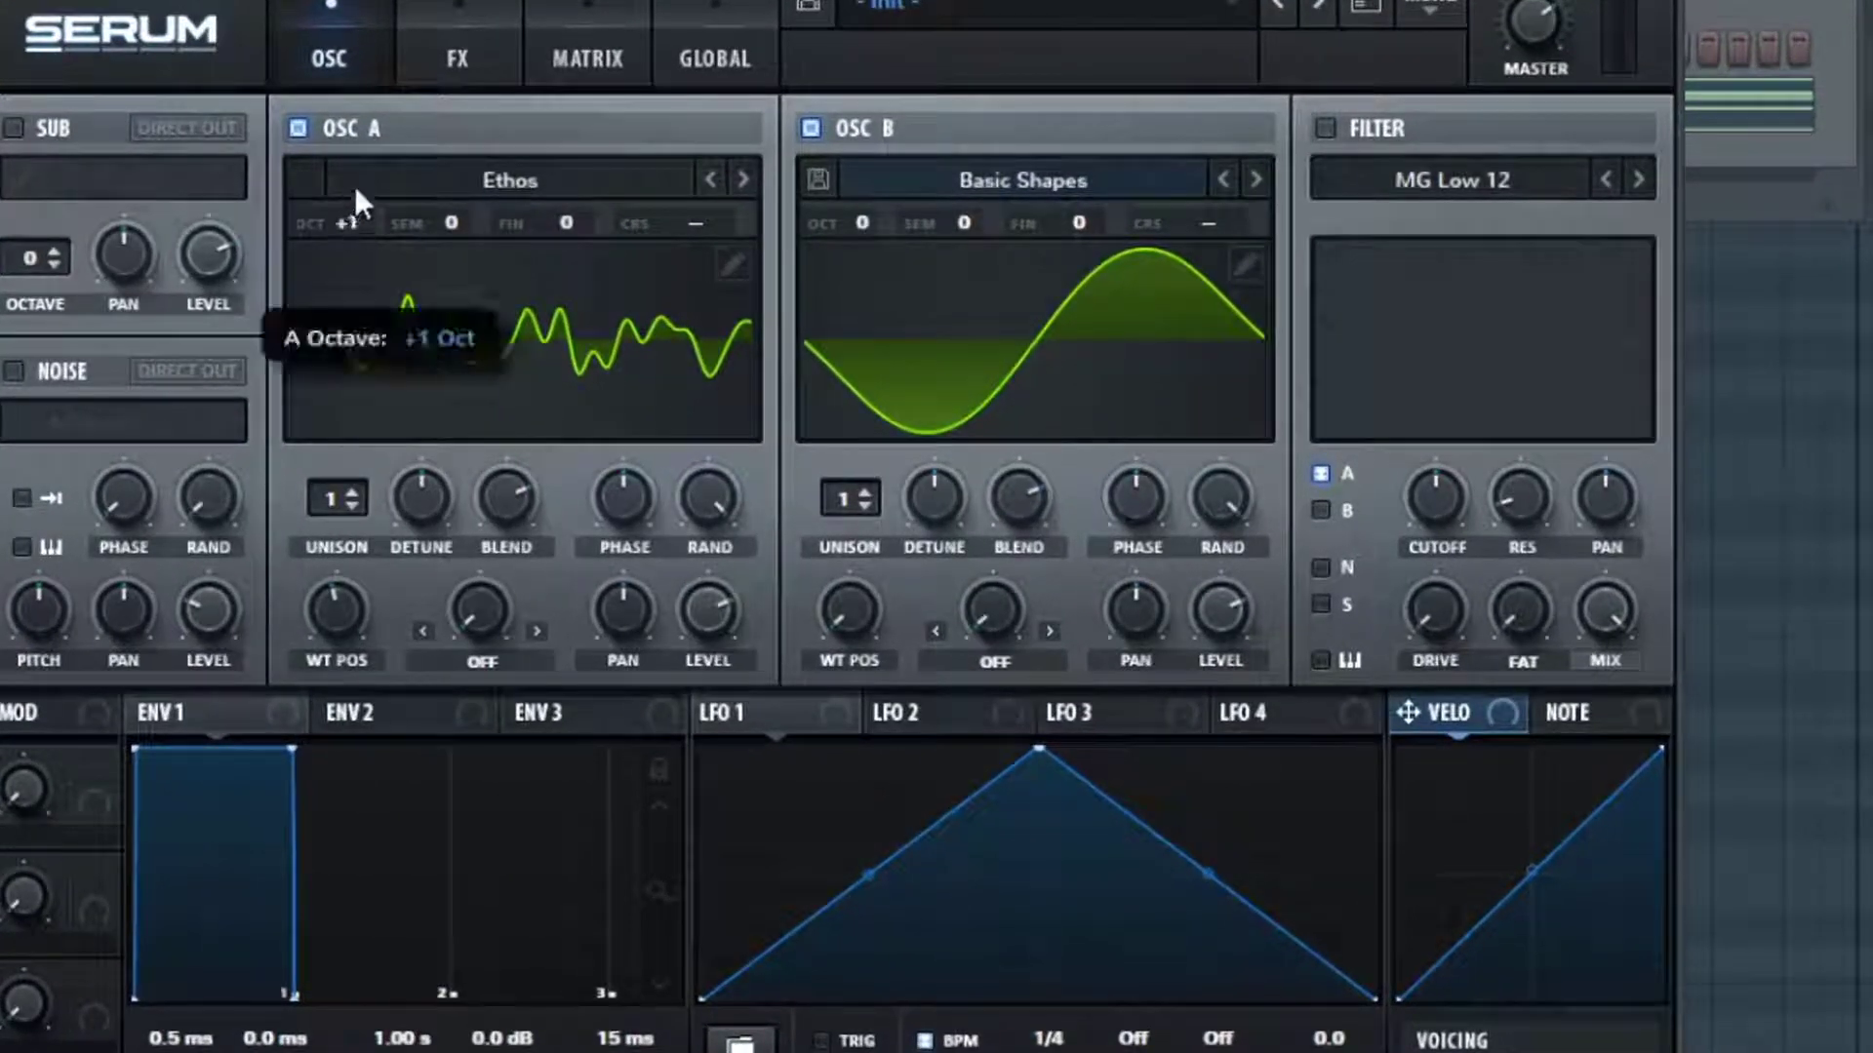
drag(336, 499, 431, 272)
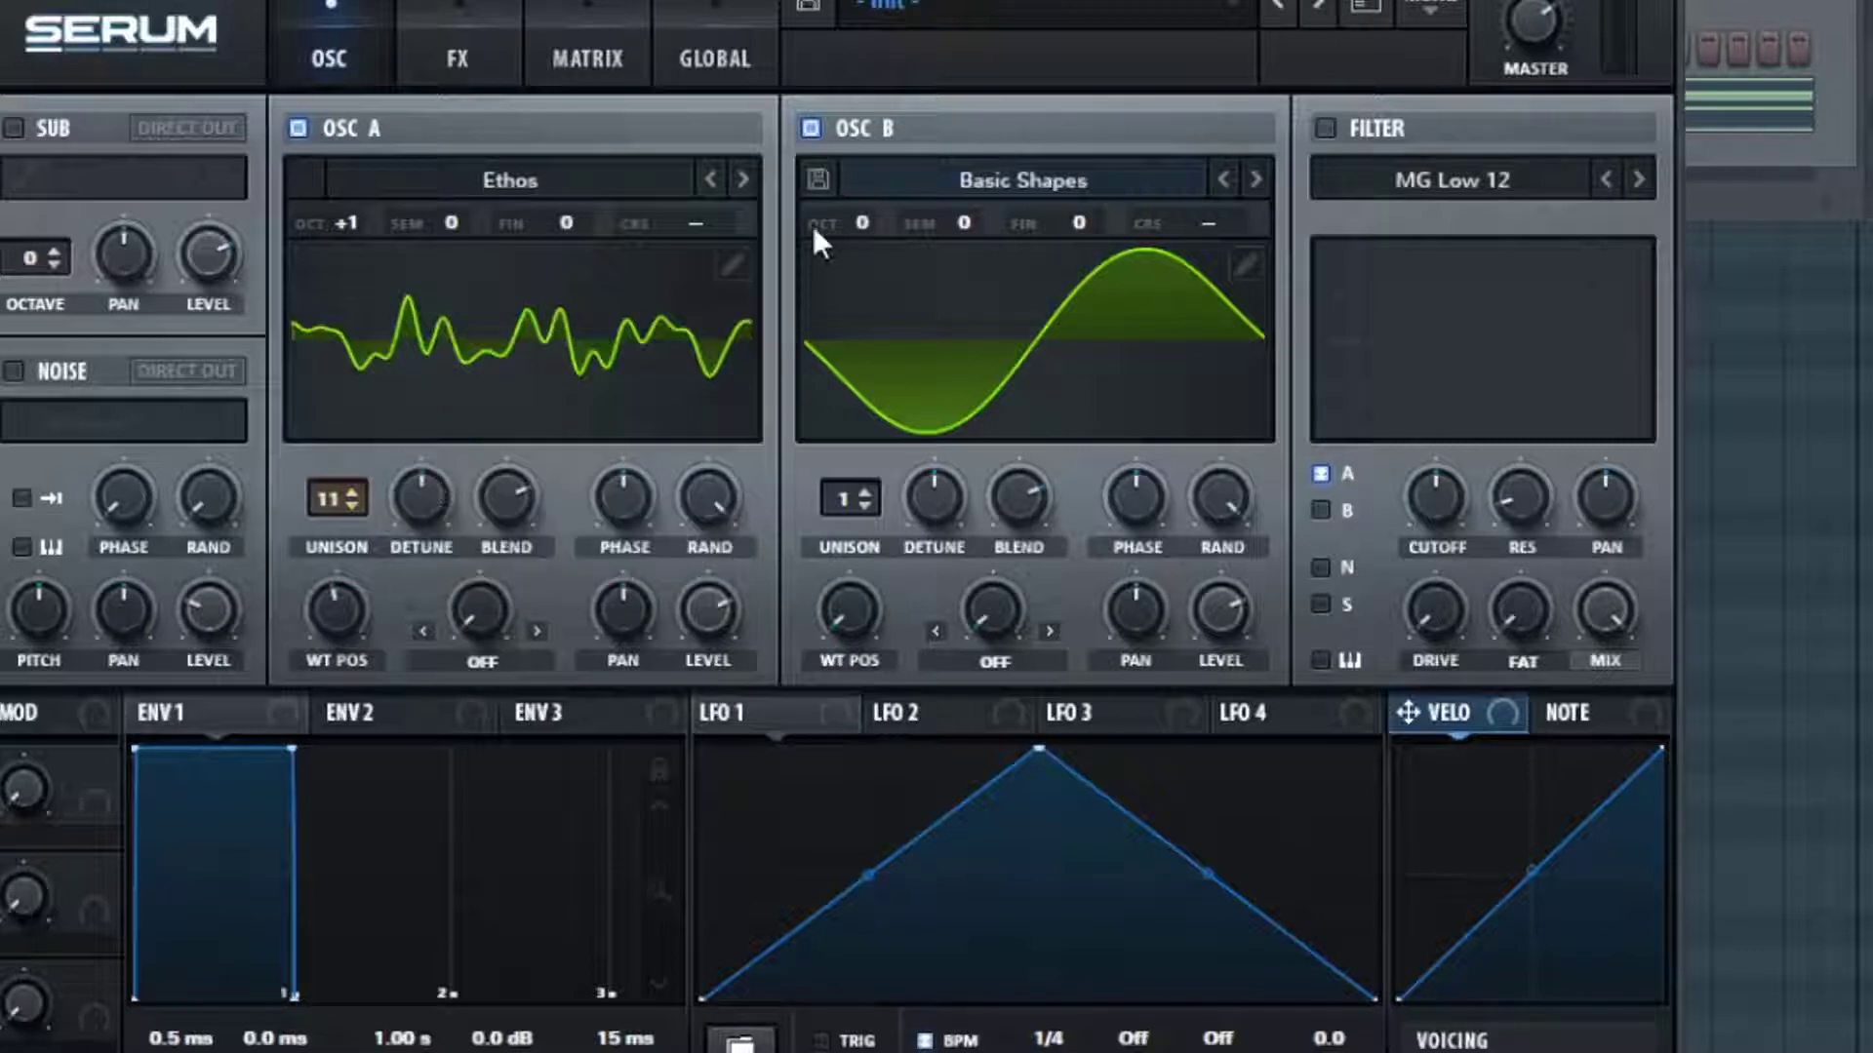
drag(844, 492, 909, 283)
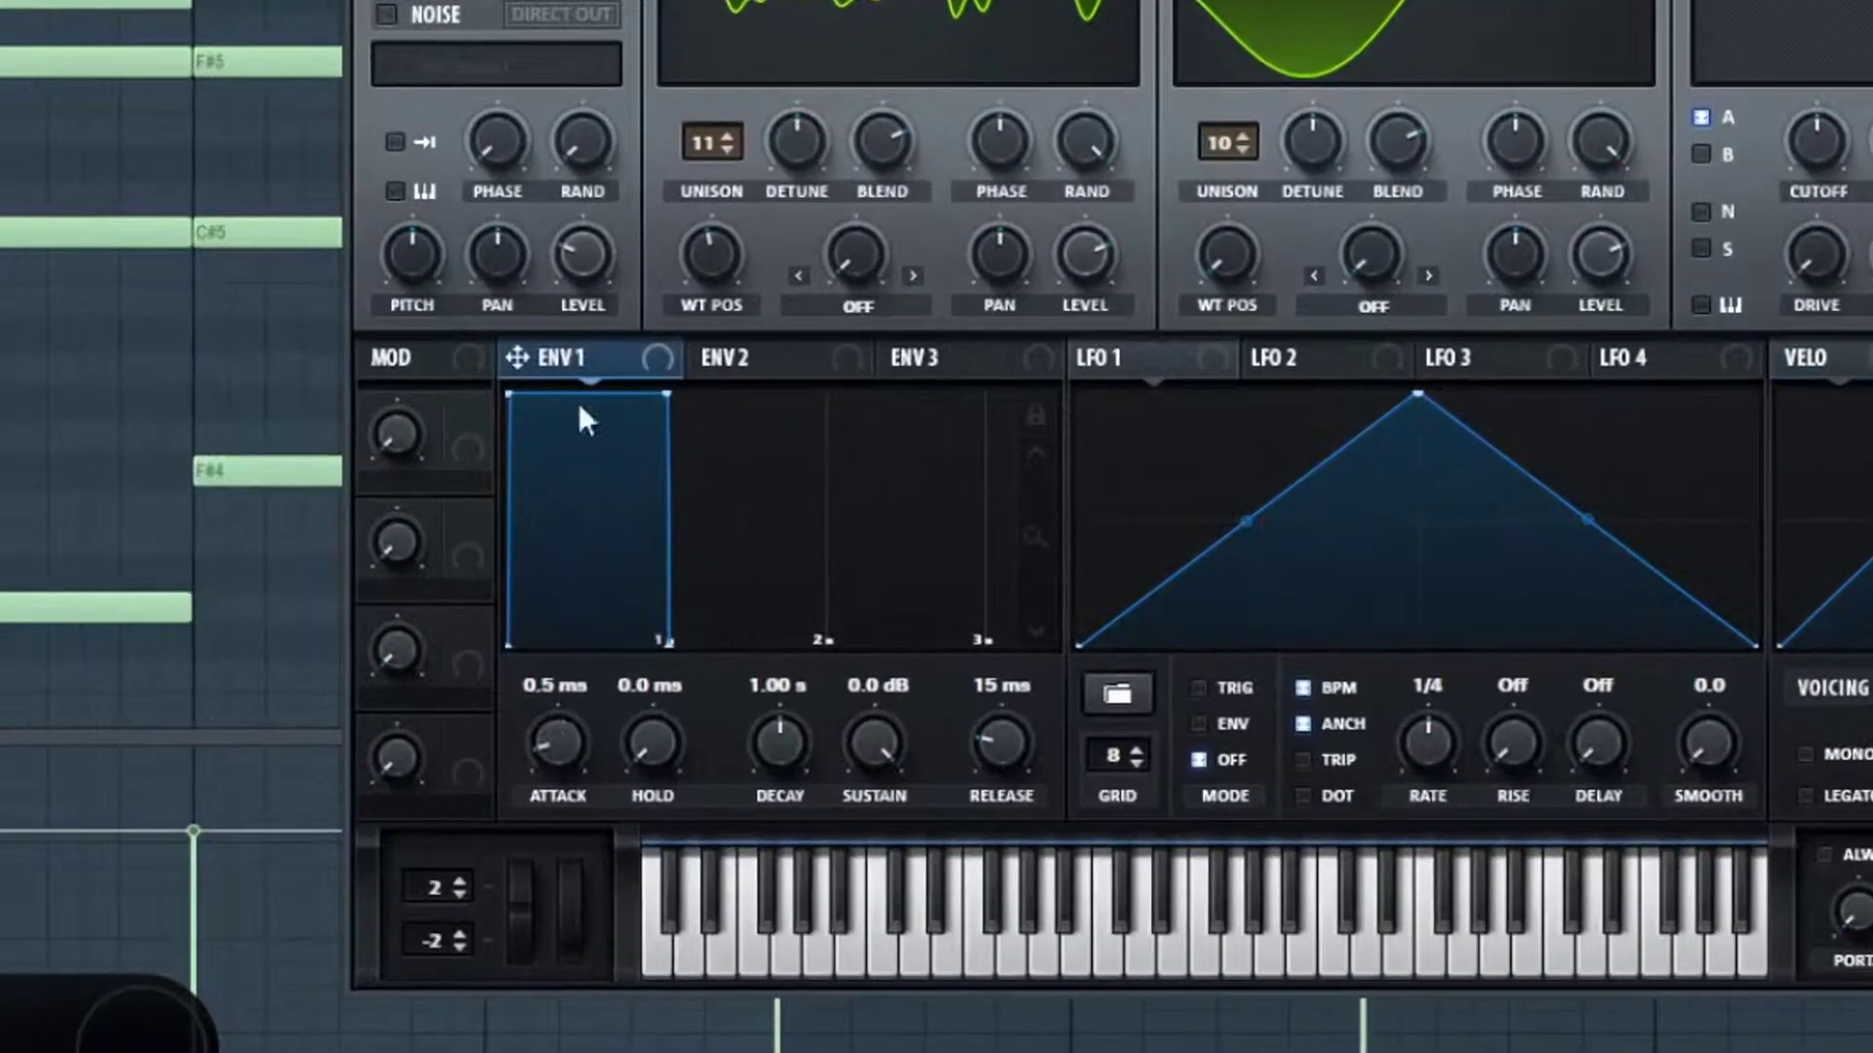
Set Envelope 1's attack to 26 ms and its release to 65 ms.
mouse_move(517, 841)
drag(552, 743, 587, 729)
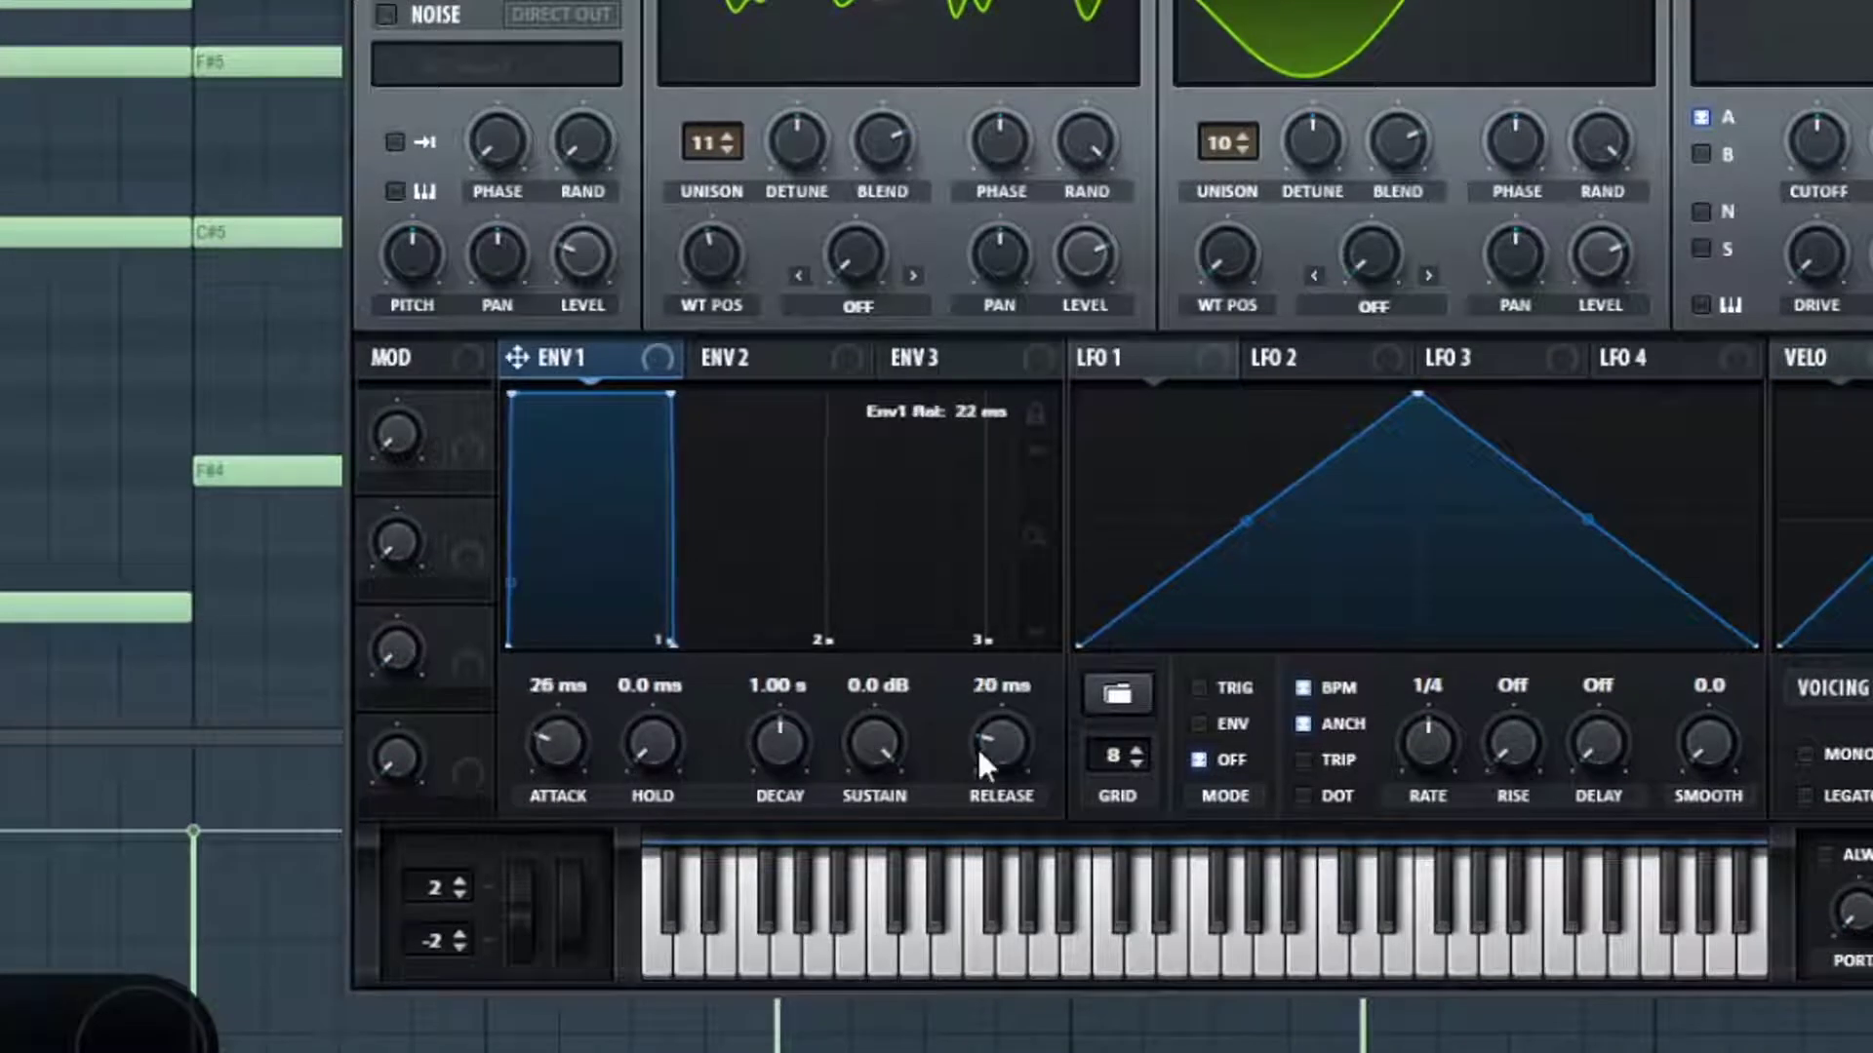
drag(975, 745, 986, 745)
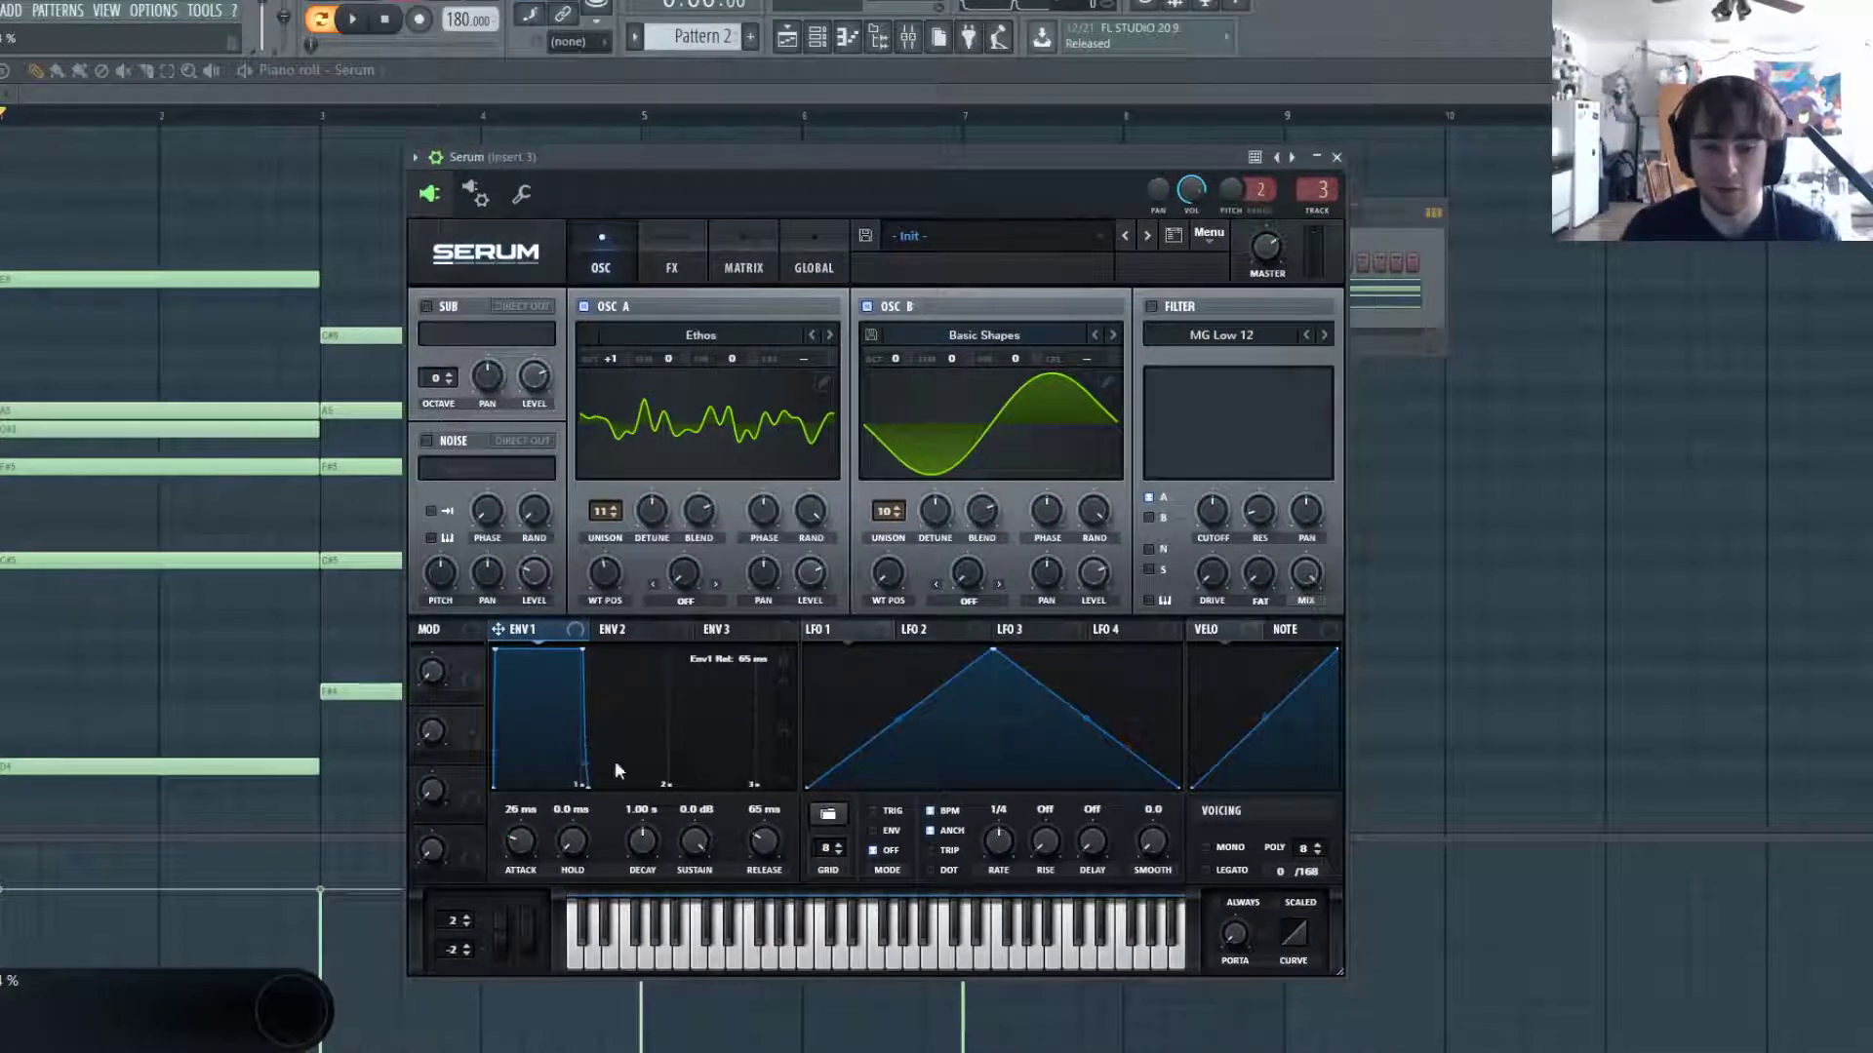
Switch on the noise layer with the Atmos 44 sample.
click(426, 440)
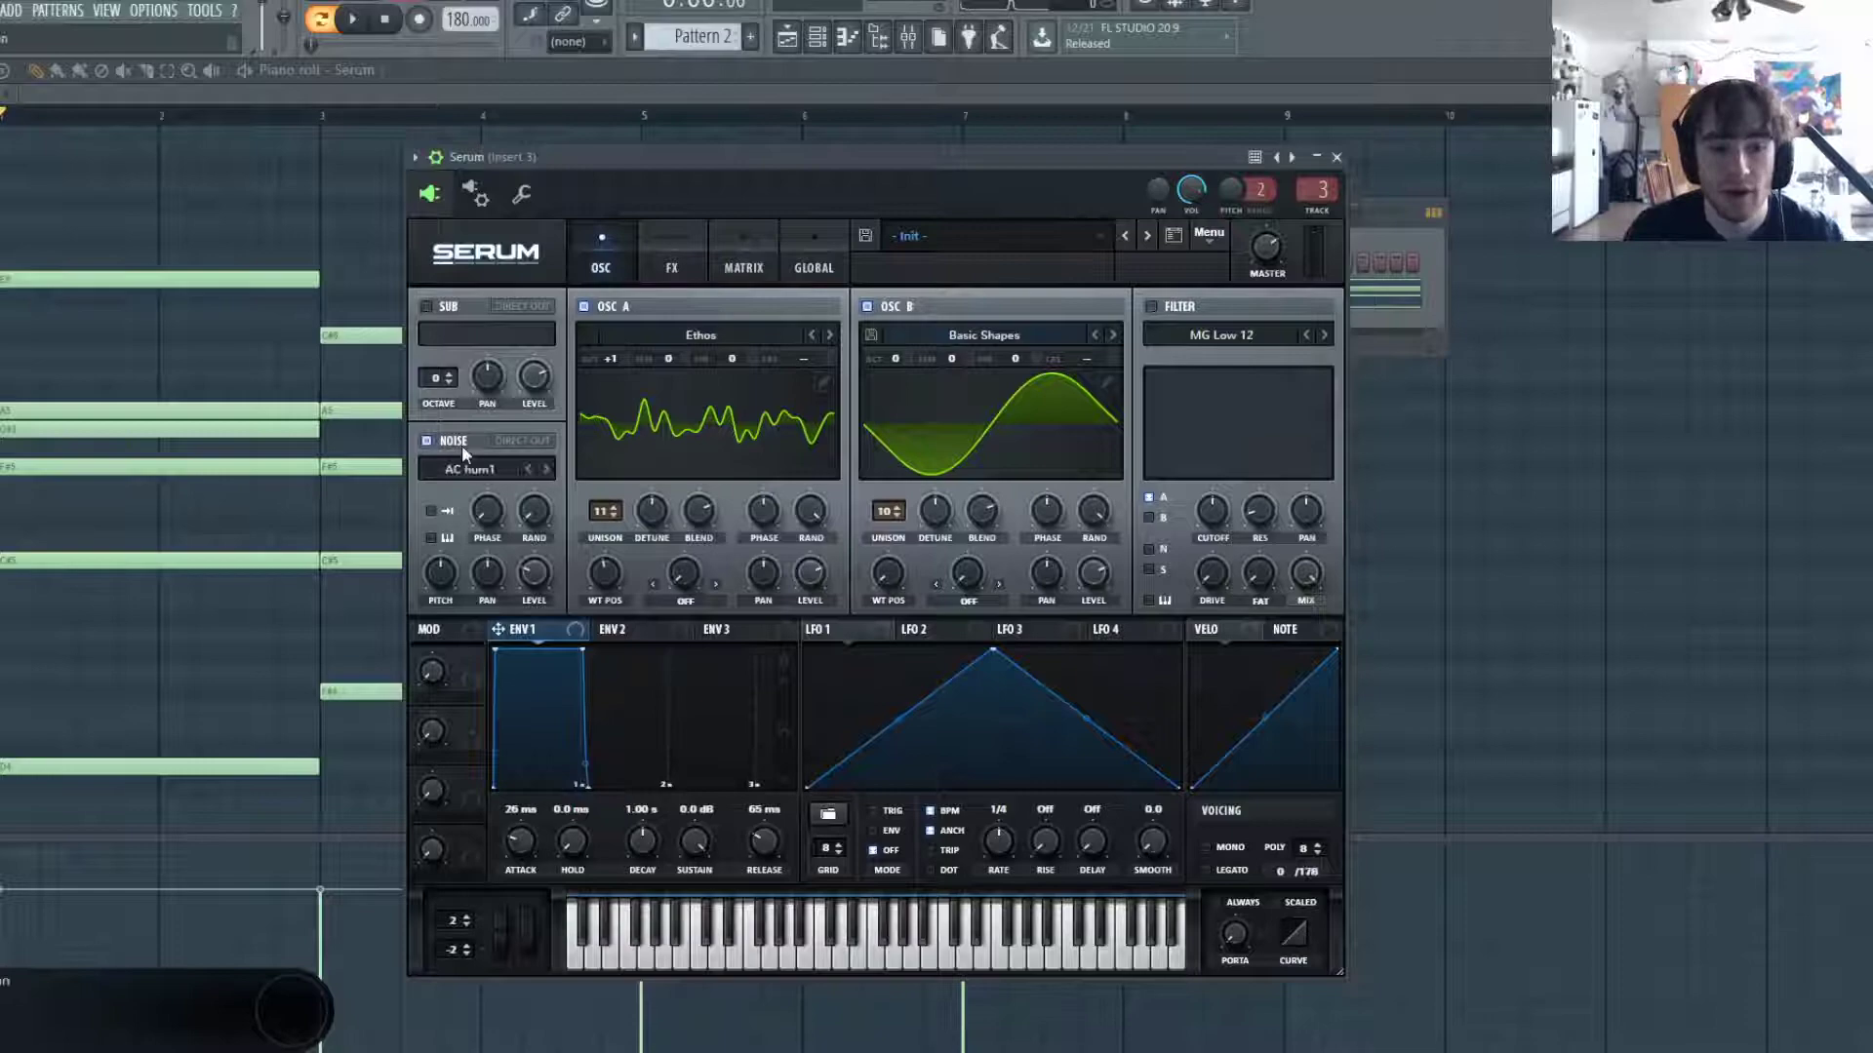
click(519, 466)
mouse_move(514, 610)
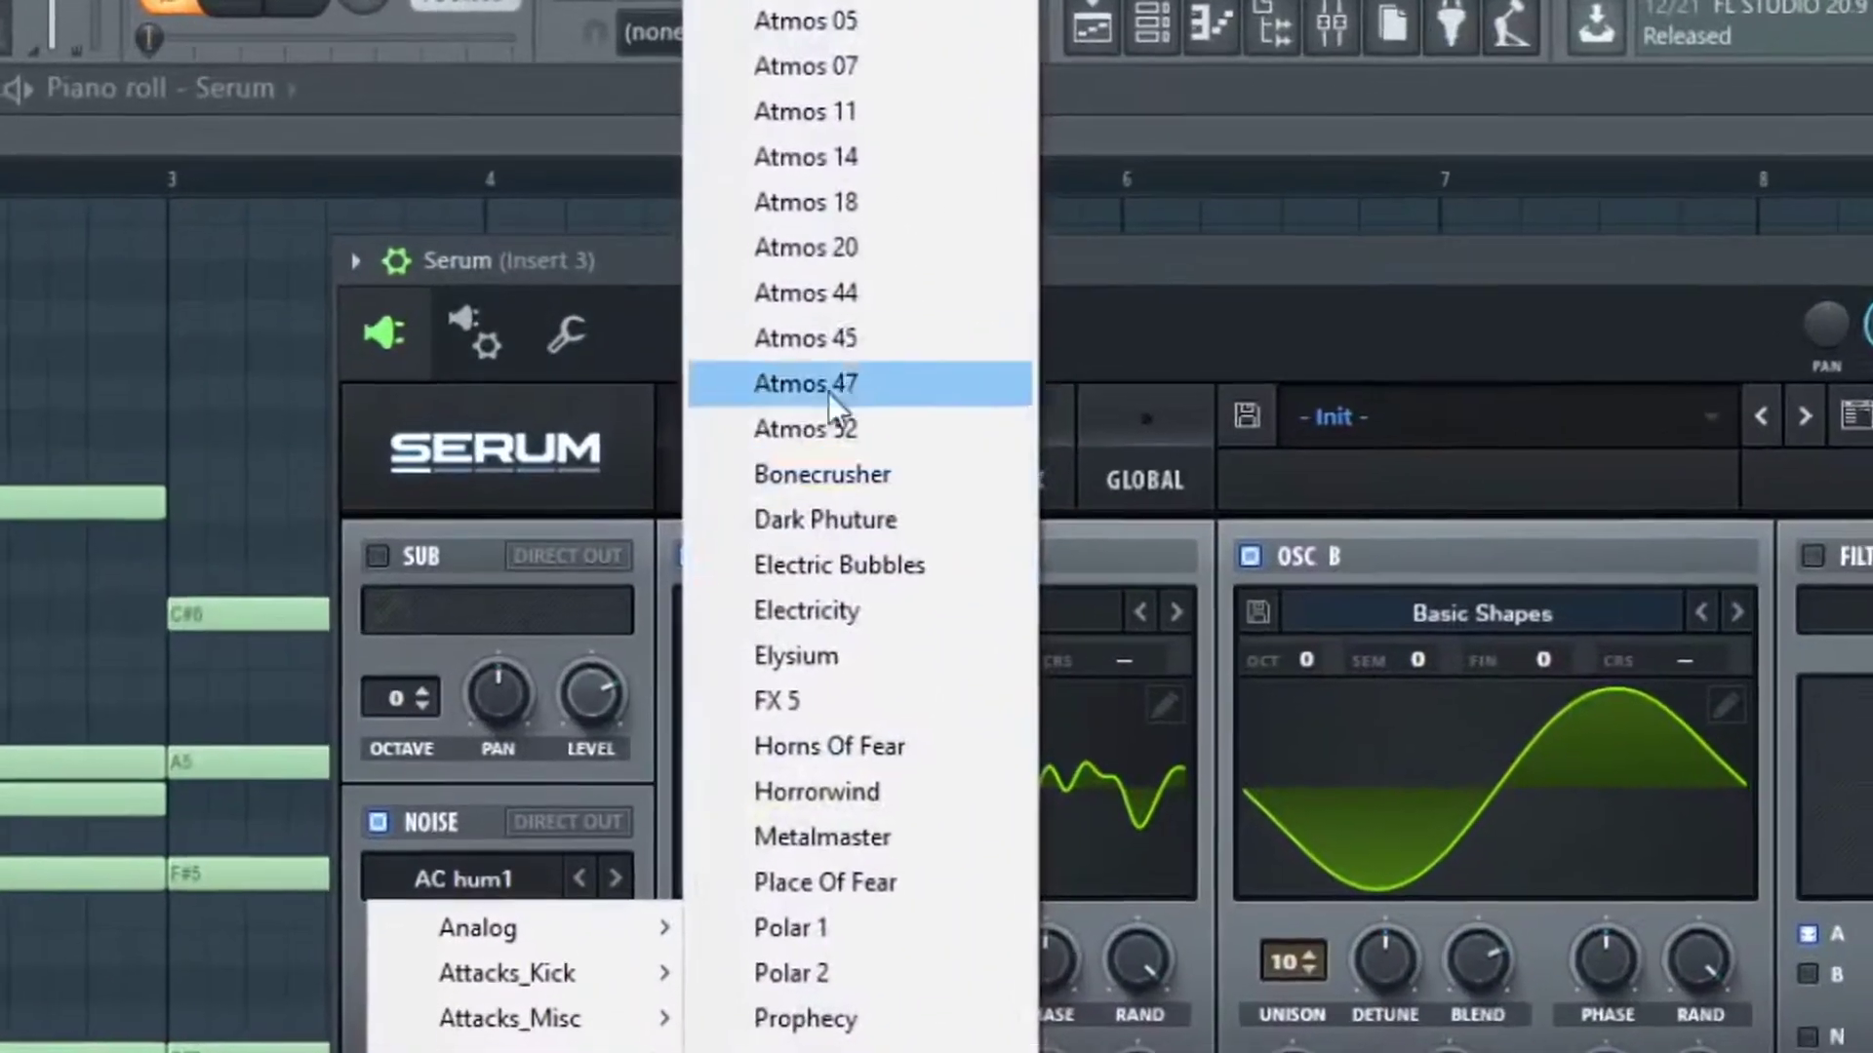
click(696, 212)
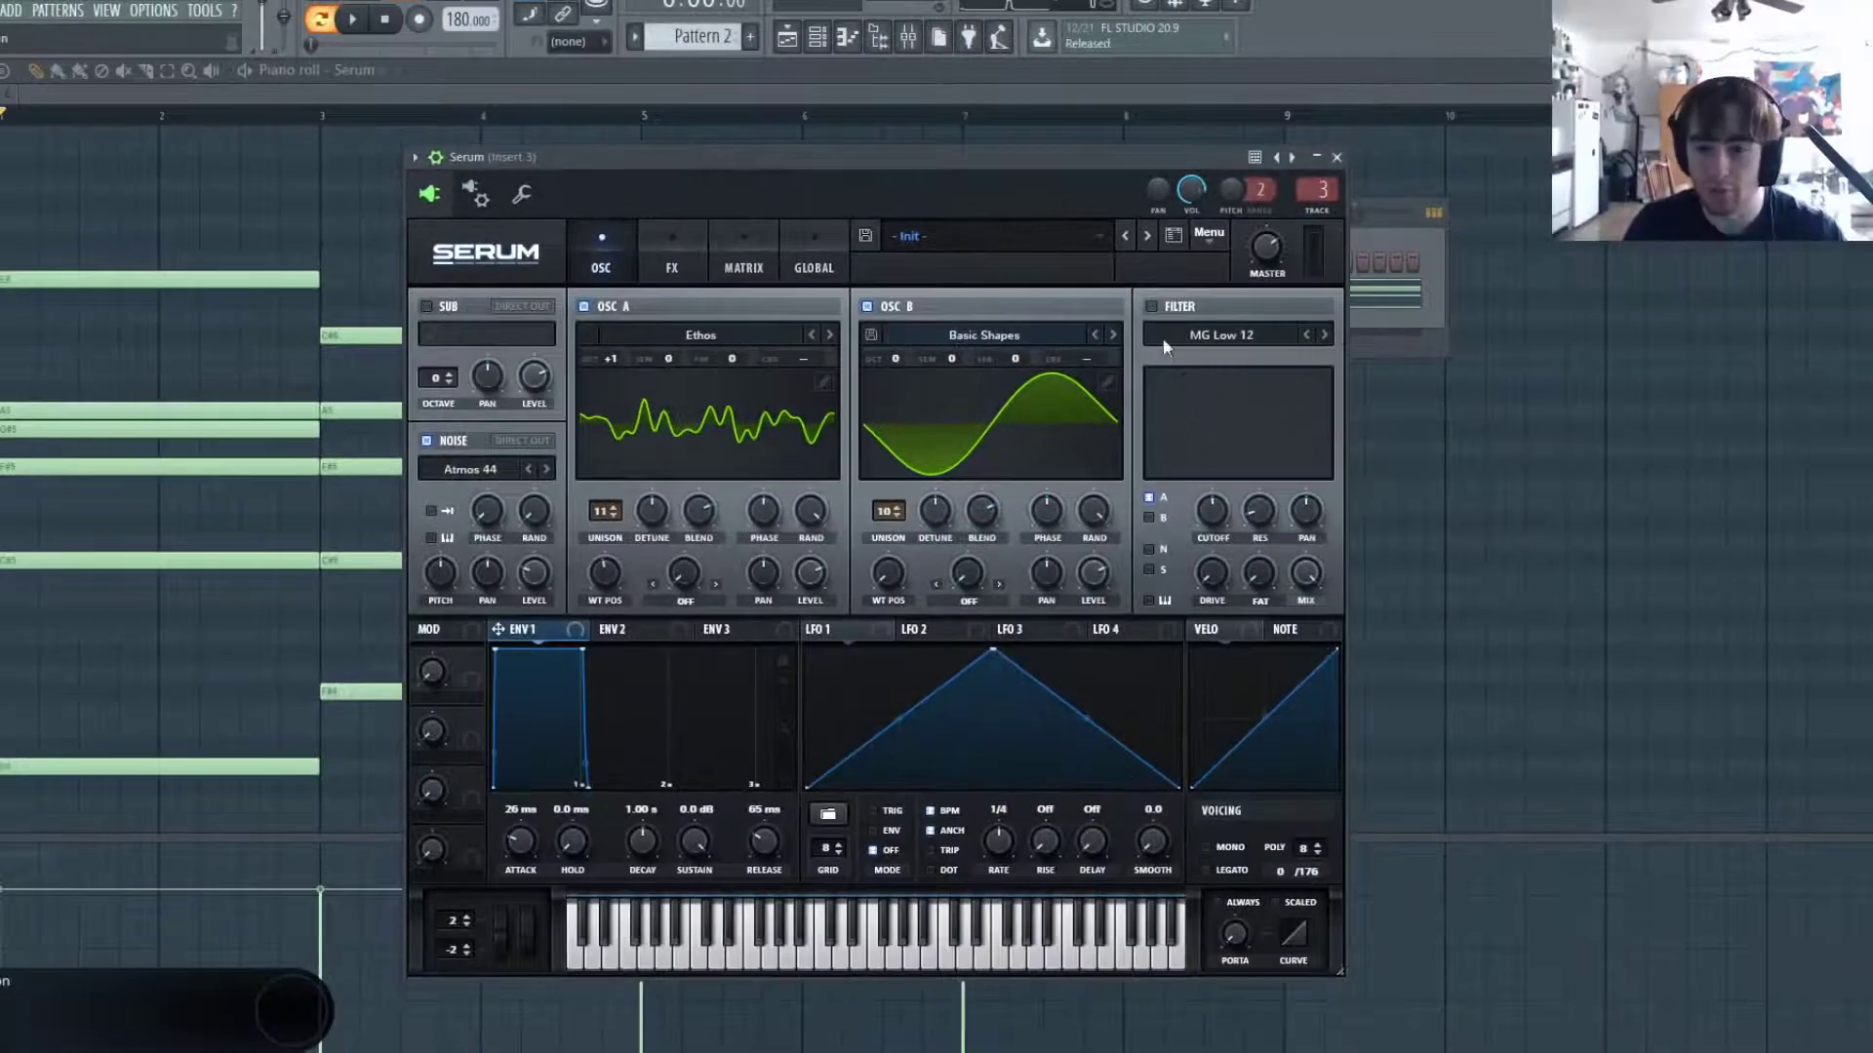
Enable an MG Low 24 filter with cutoff near 2166 Hz and audition a note.
click(1176, 315)
click(1320, 335)
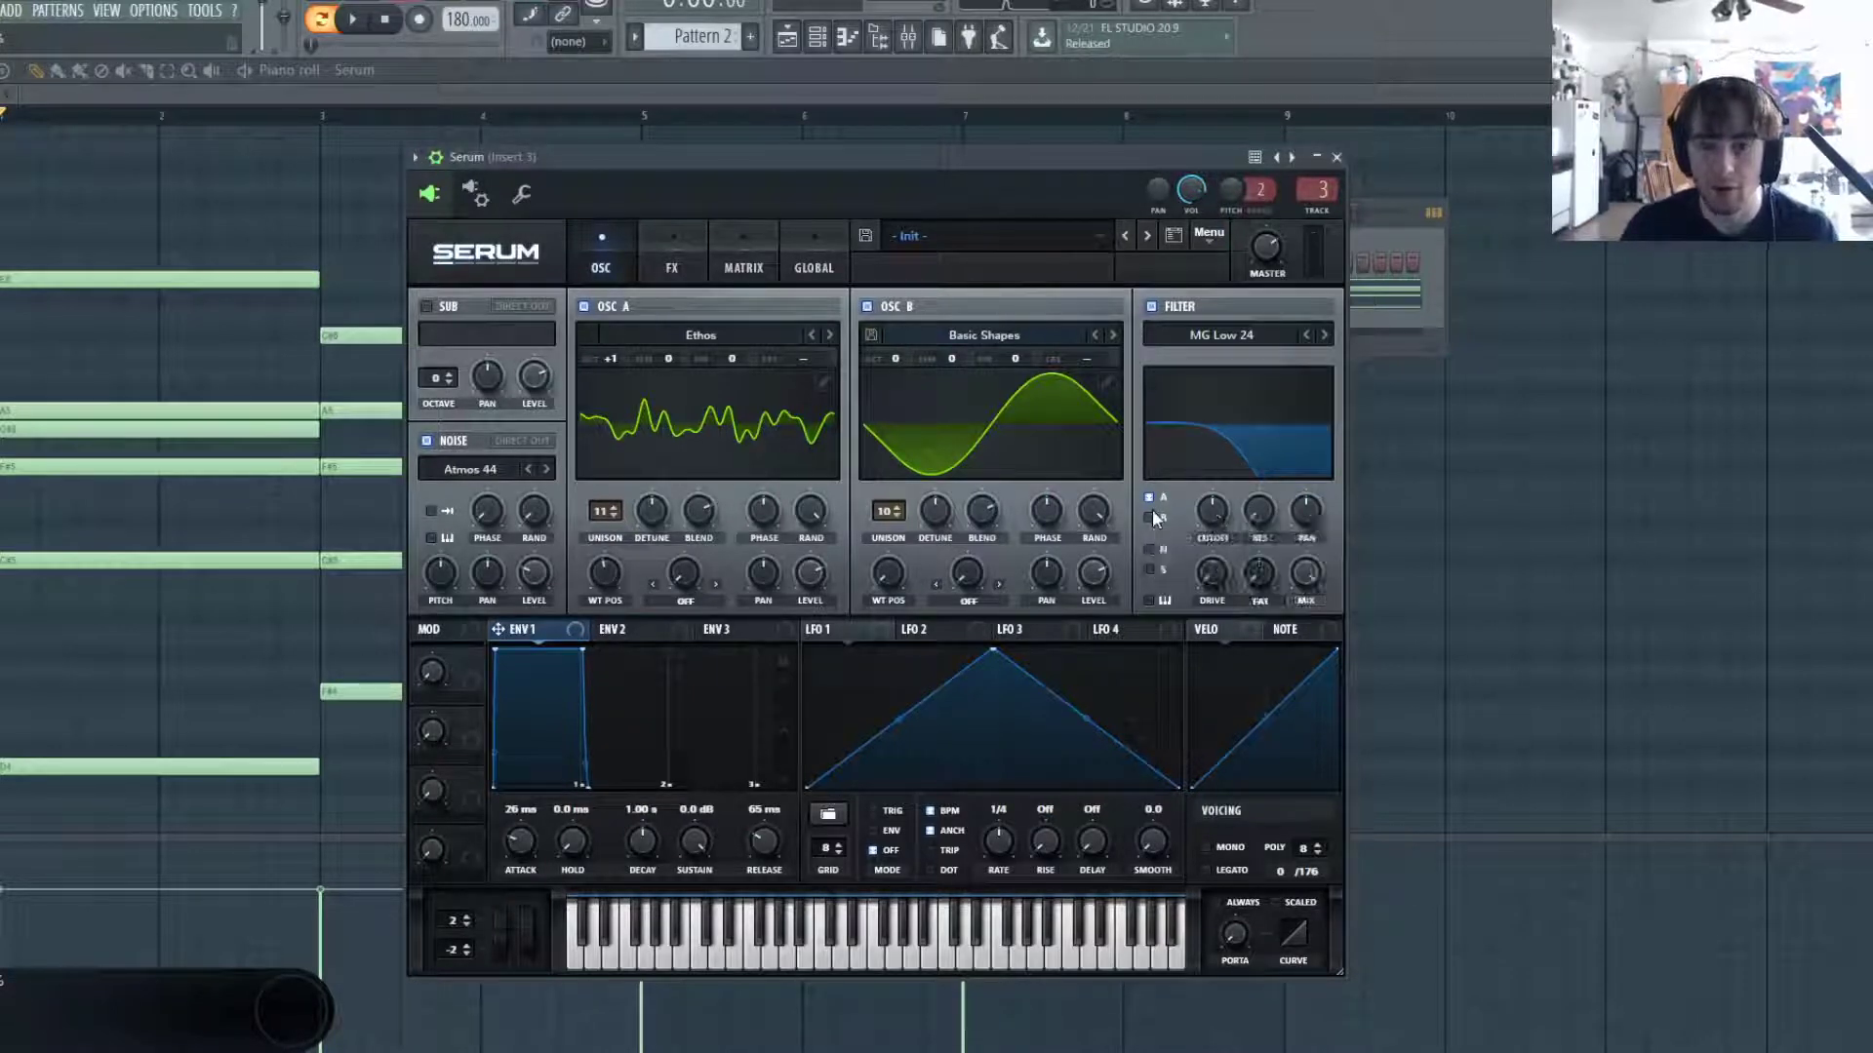
drag(1219, 521, 1225, 511)
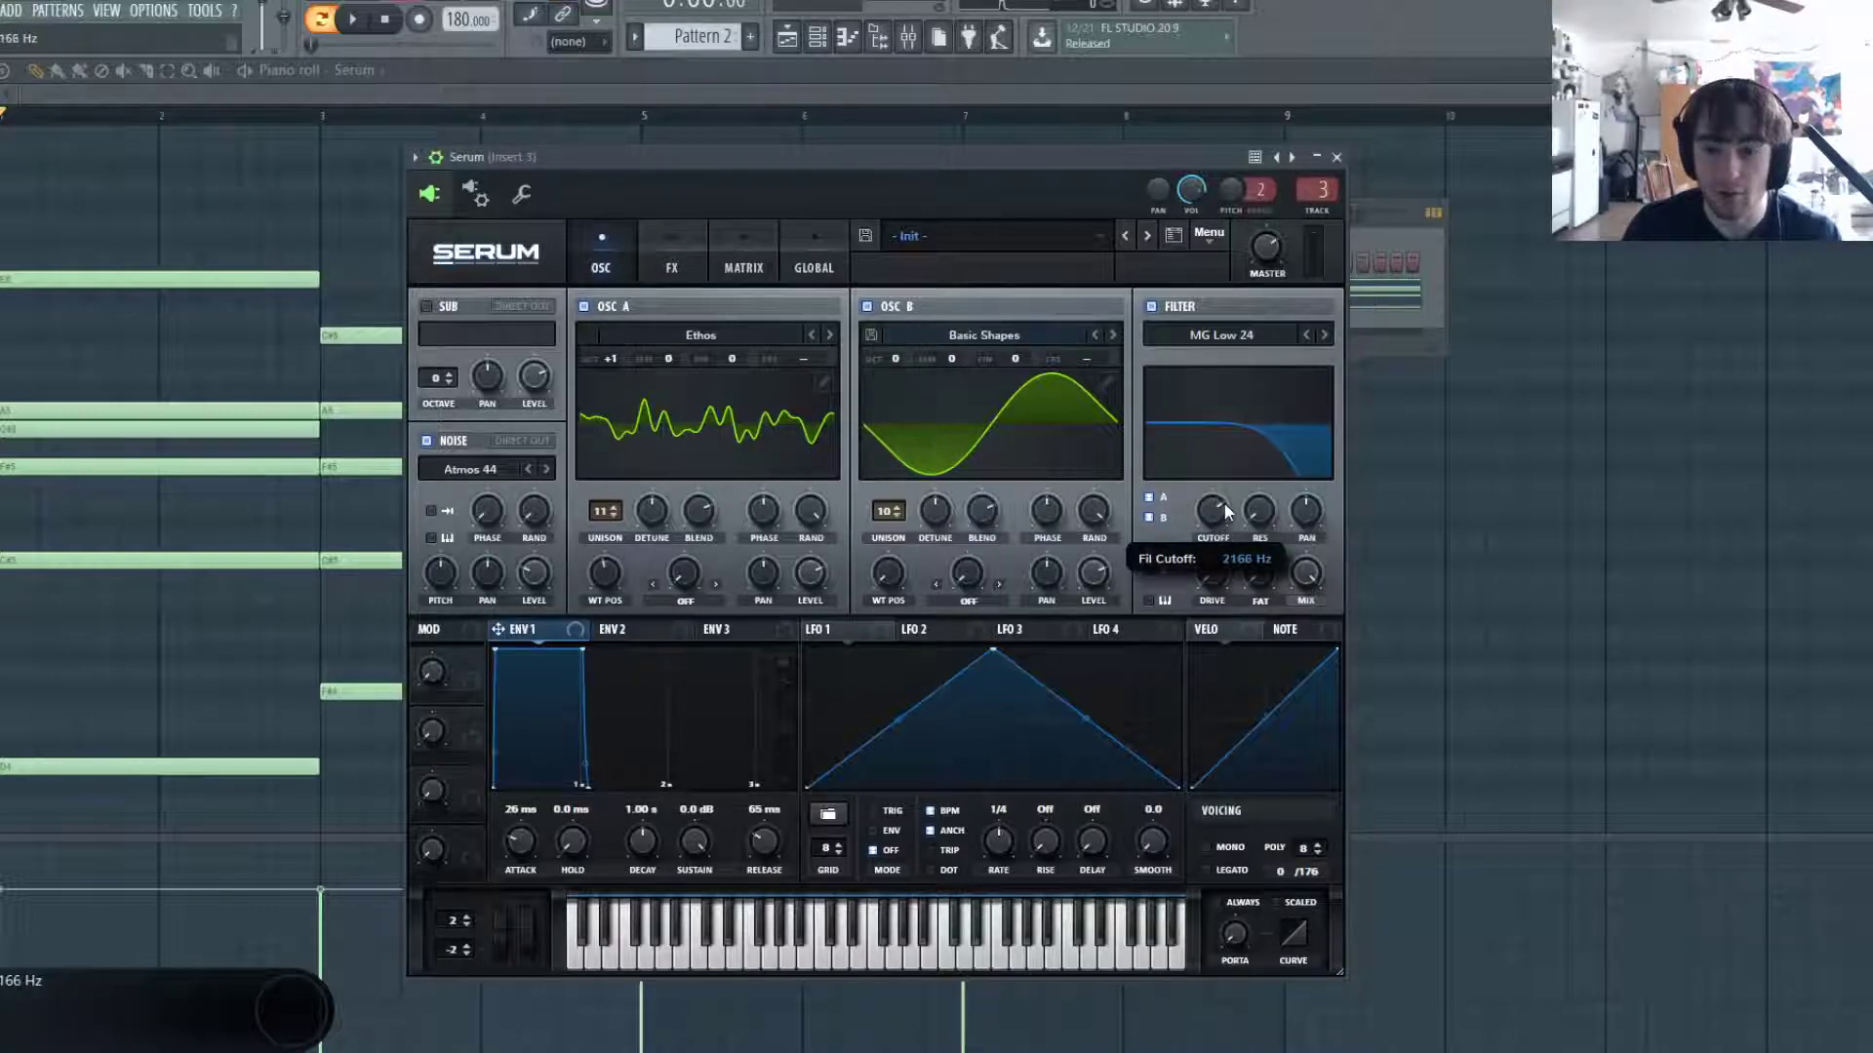
click(831, 931)
Reopen the Serum window and set LFO 2's rate to one bar.
key(Escape)
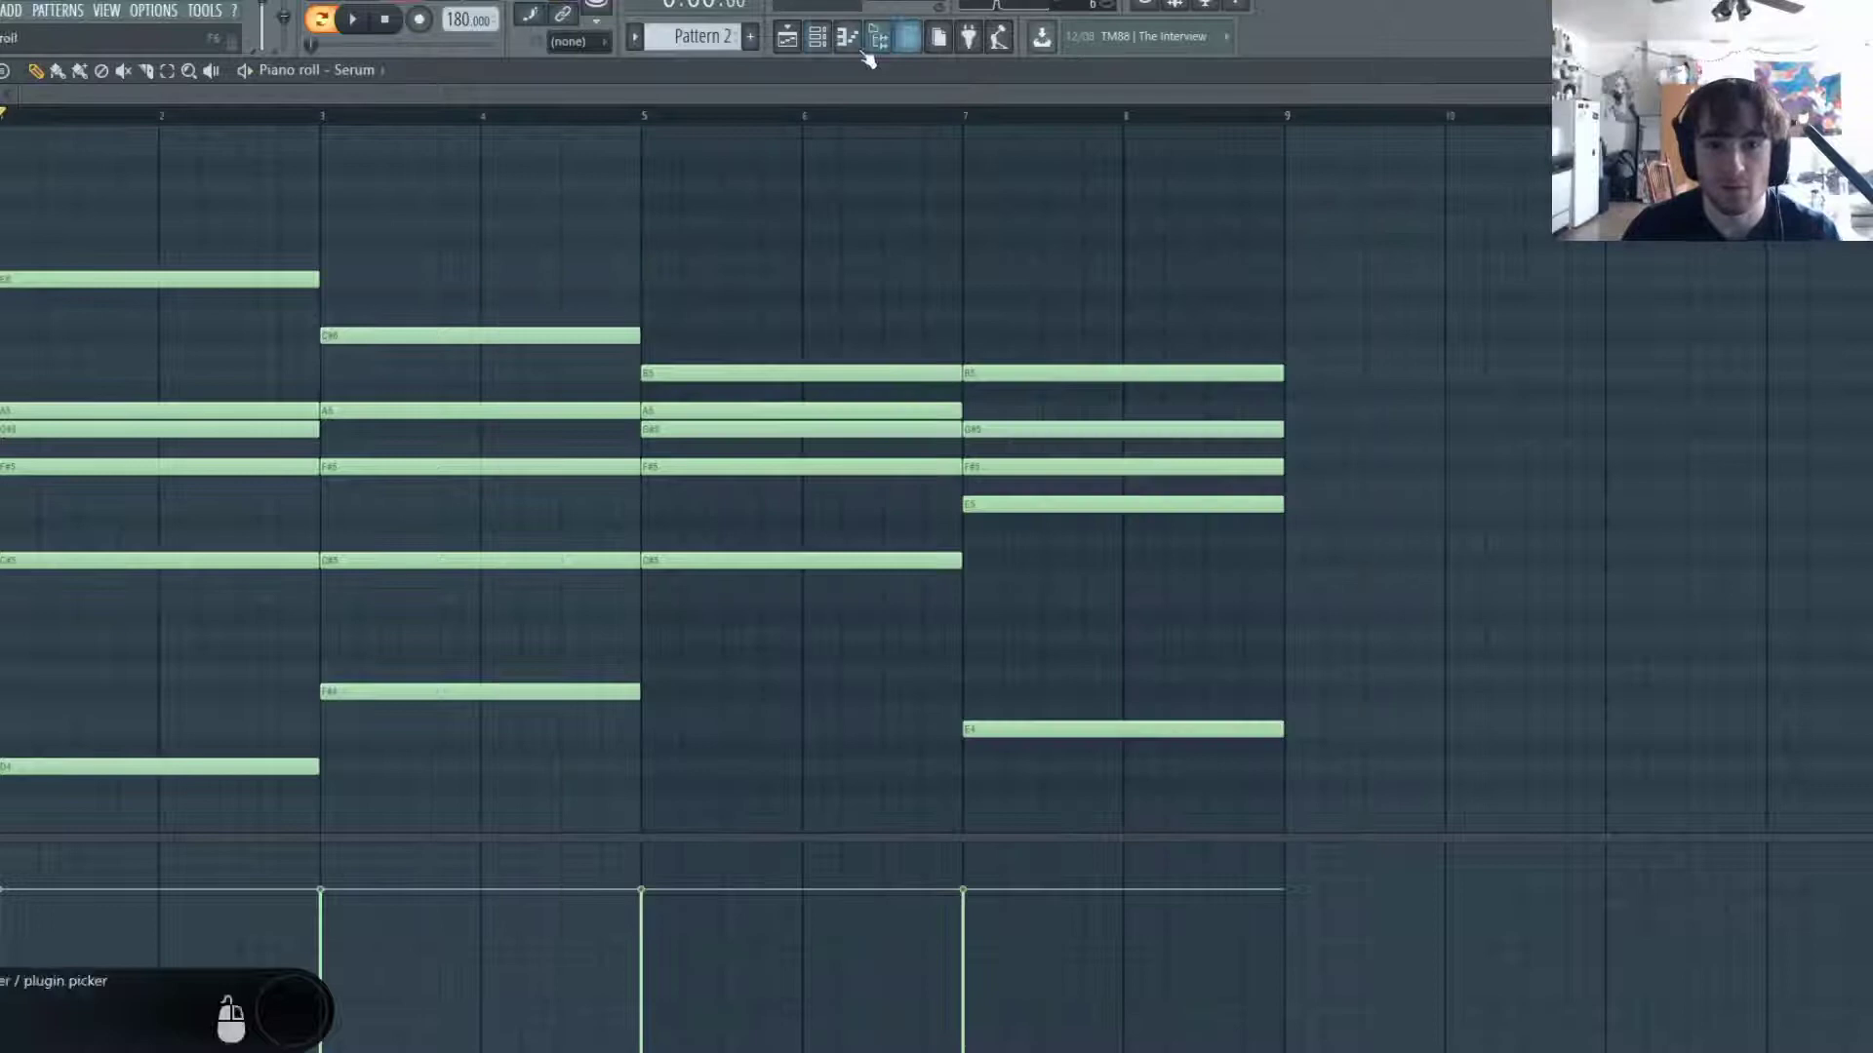
click(817, 36)
click(1210, 295)
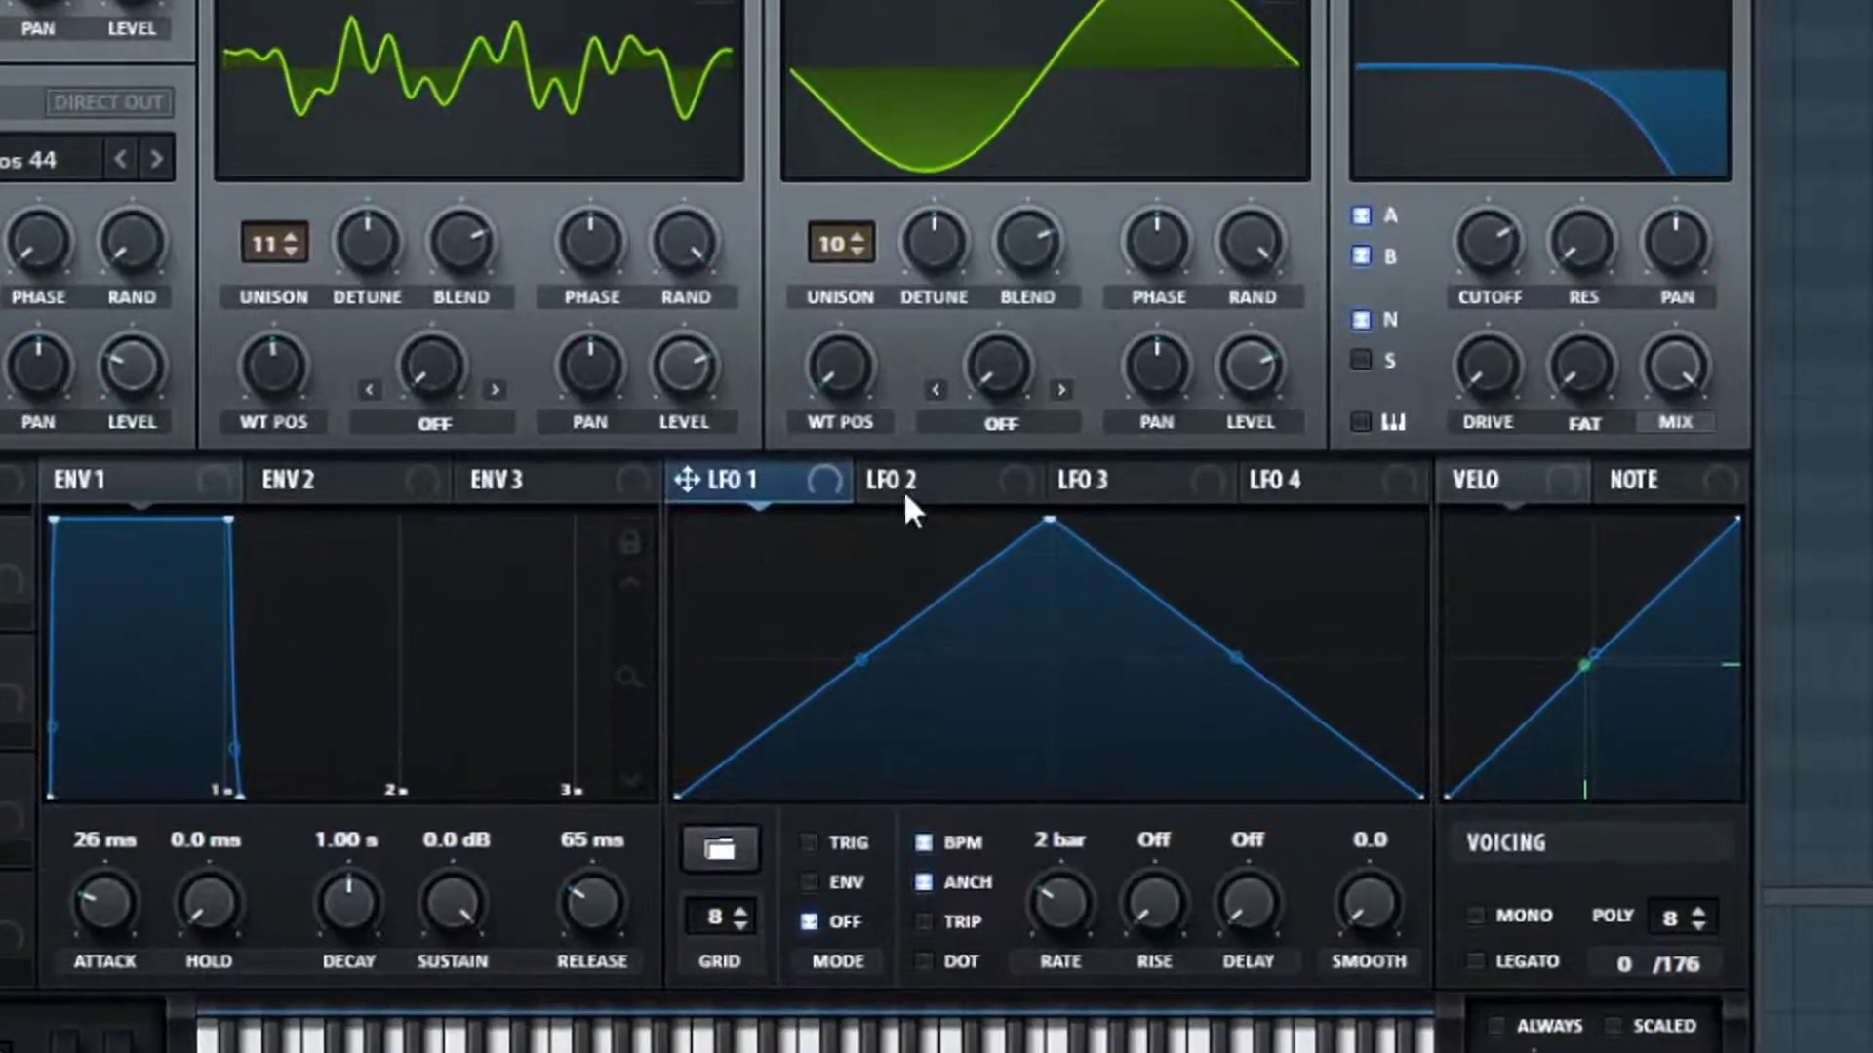
click(914, 629)
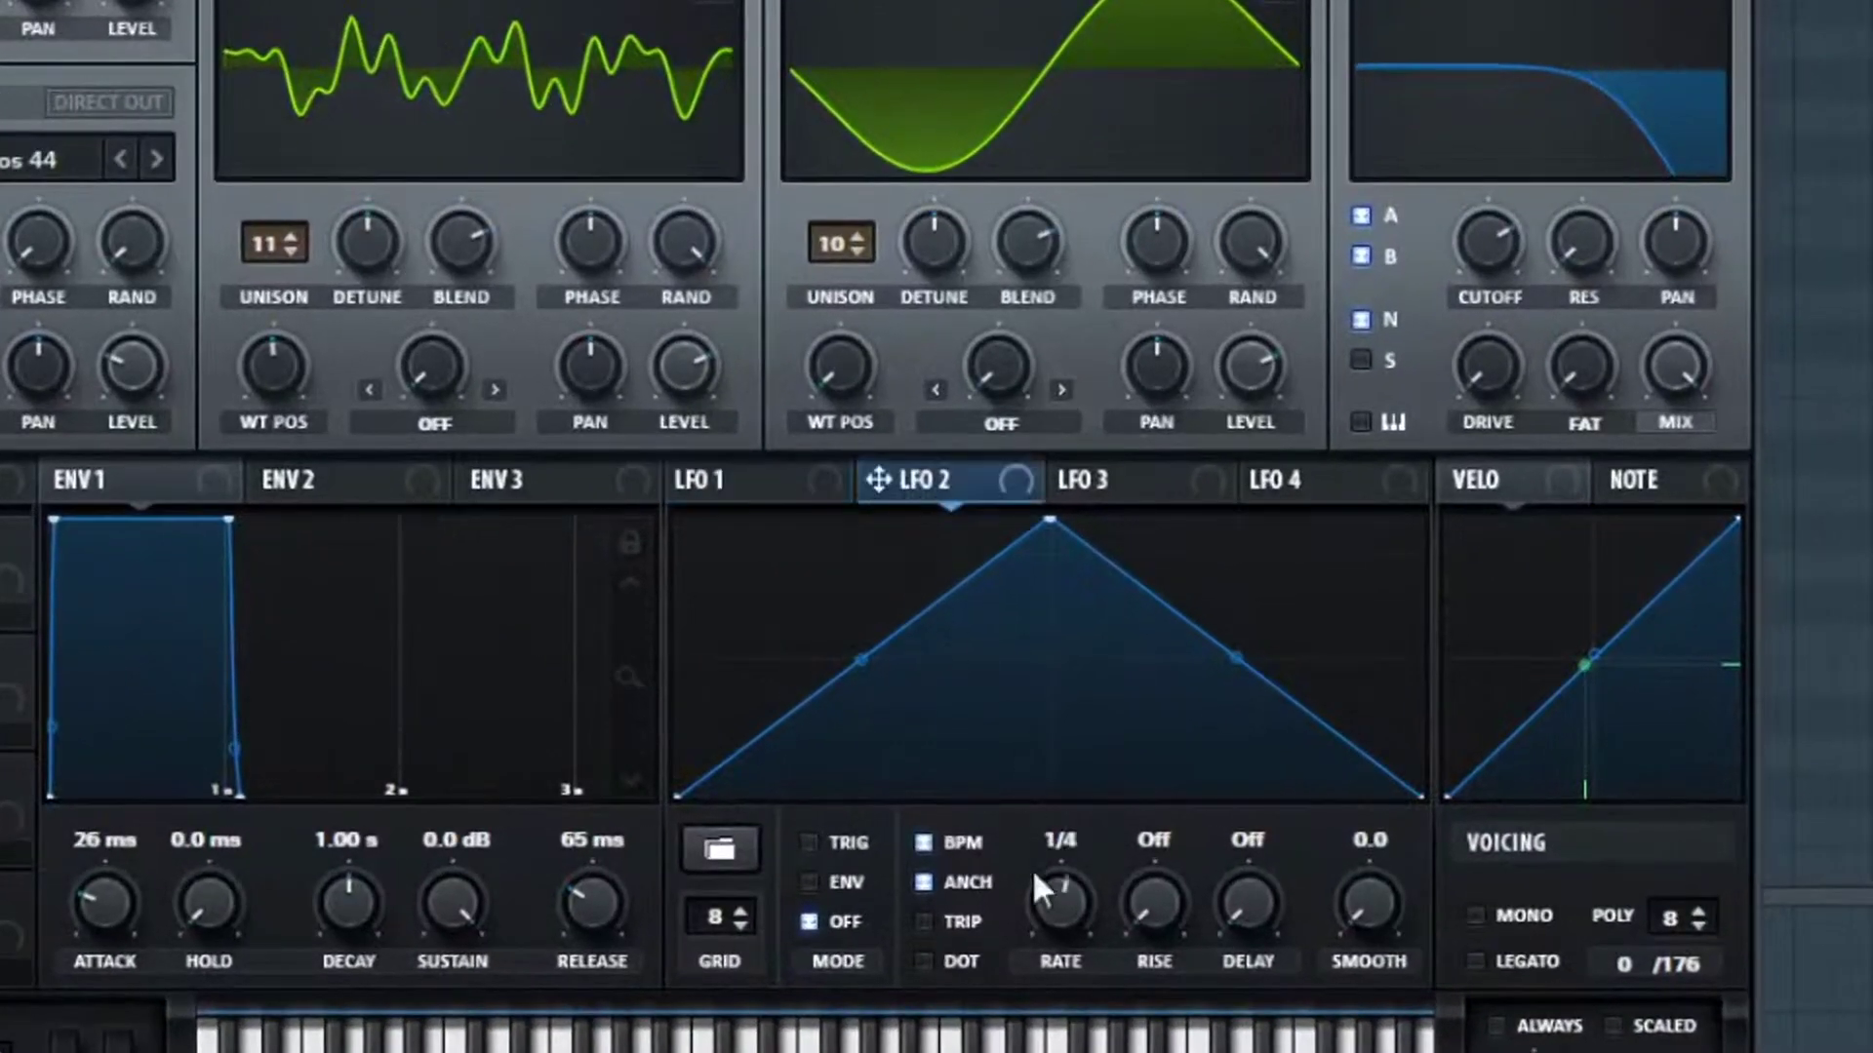
drag(1063, 914, 1044, 944)
Route LFO 2 to the unison detune of oscillators A and B.
drag(881, 472, 430, 312)
drag(359, 238, 314, 366)
mouse_move(878, 480)
mouse_down()
mouse_move(927, 246)
mouse_move(890, 224)
mouse_move(870, 444)
mouse_up()
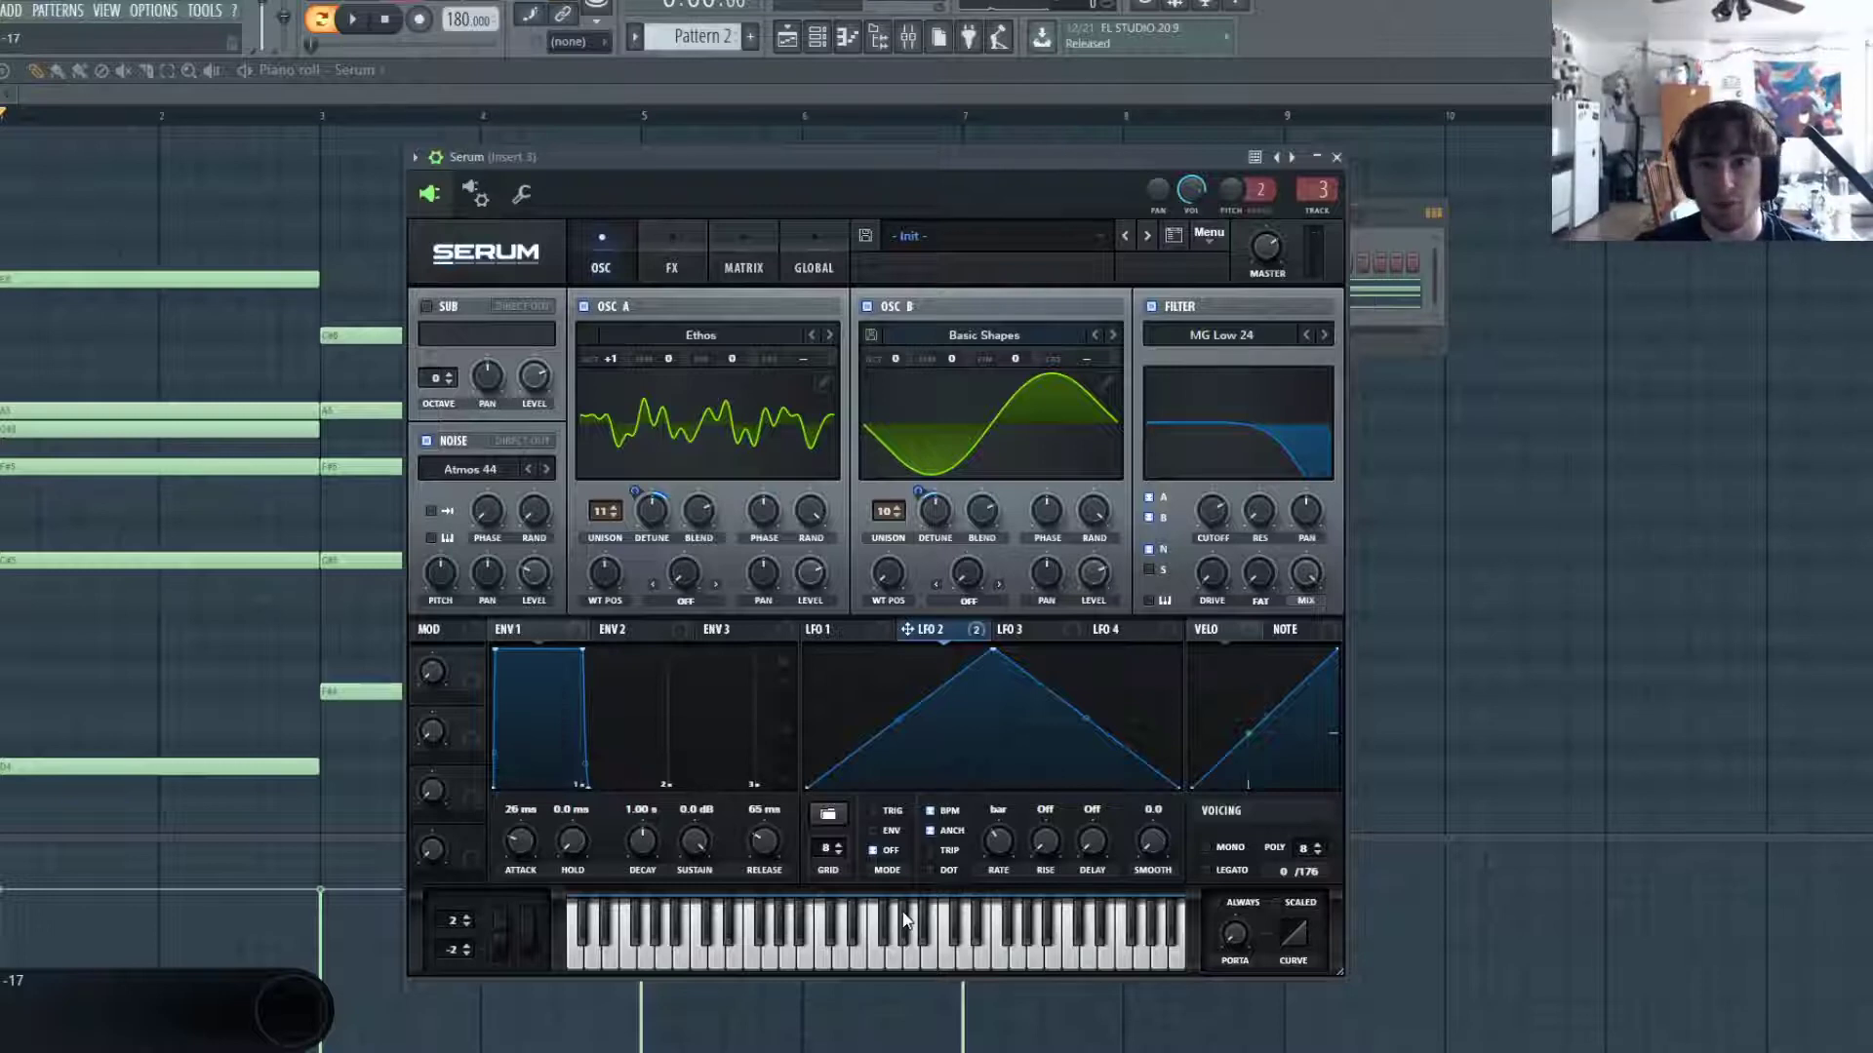
Set oscillator A's warp to Asym and B's to PWM, both modulated by LFO 1.
click(817, 629)
click(683, 601)
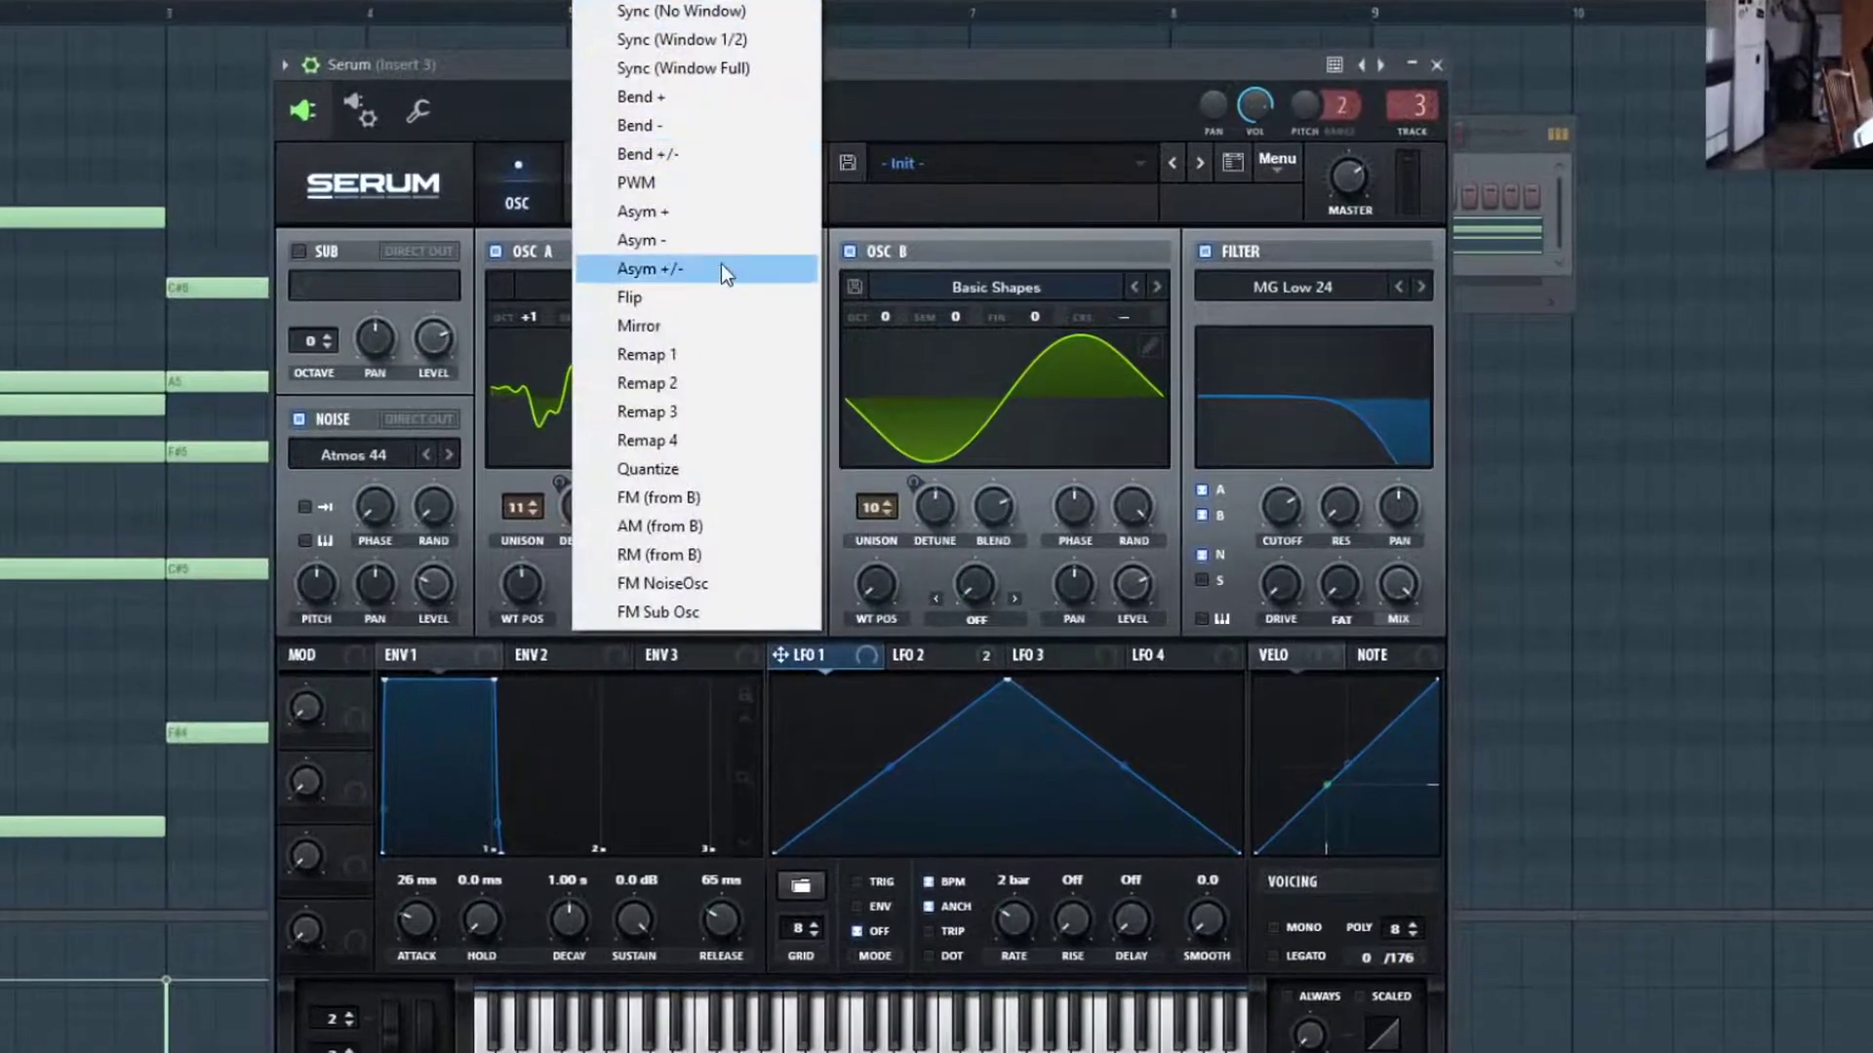
click(675, 241)
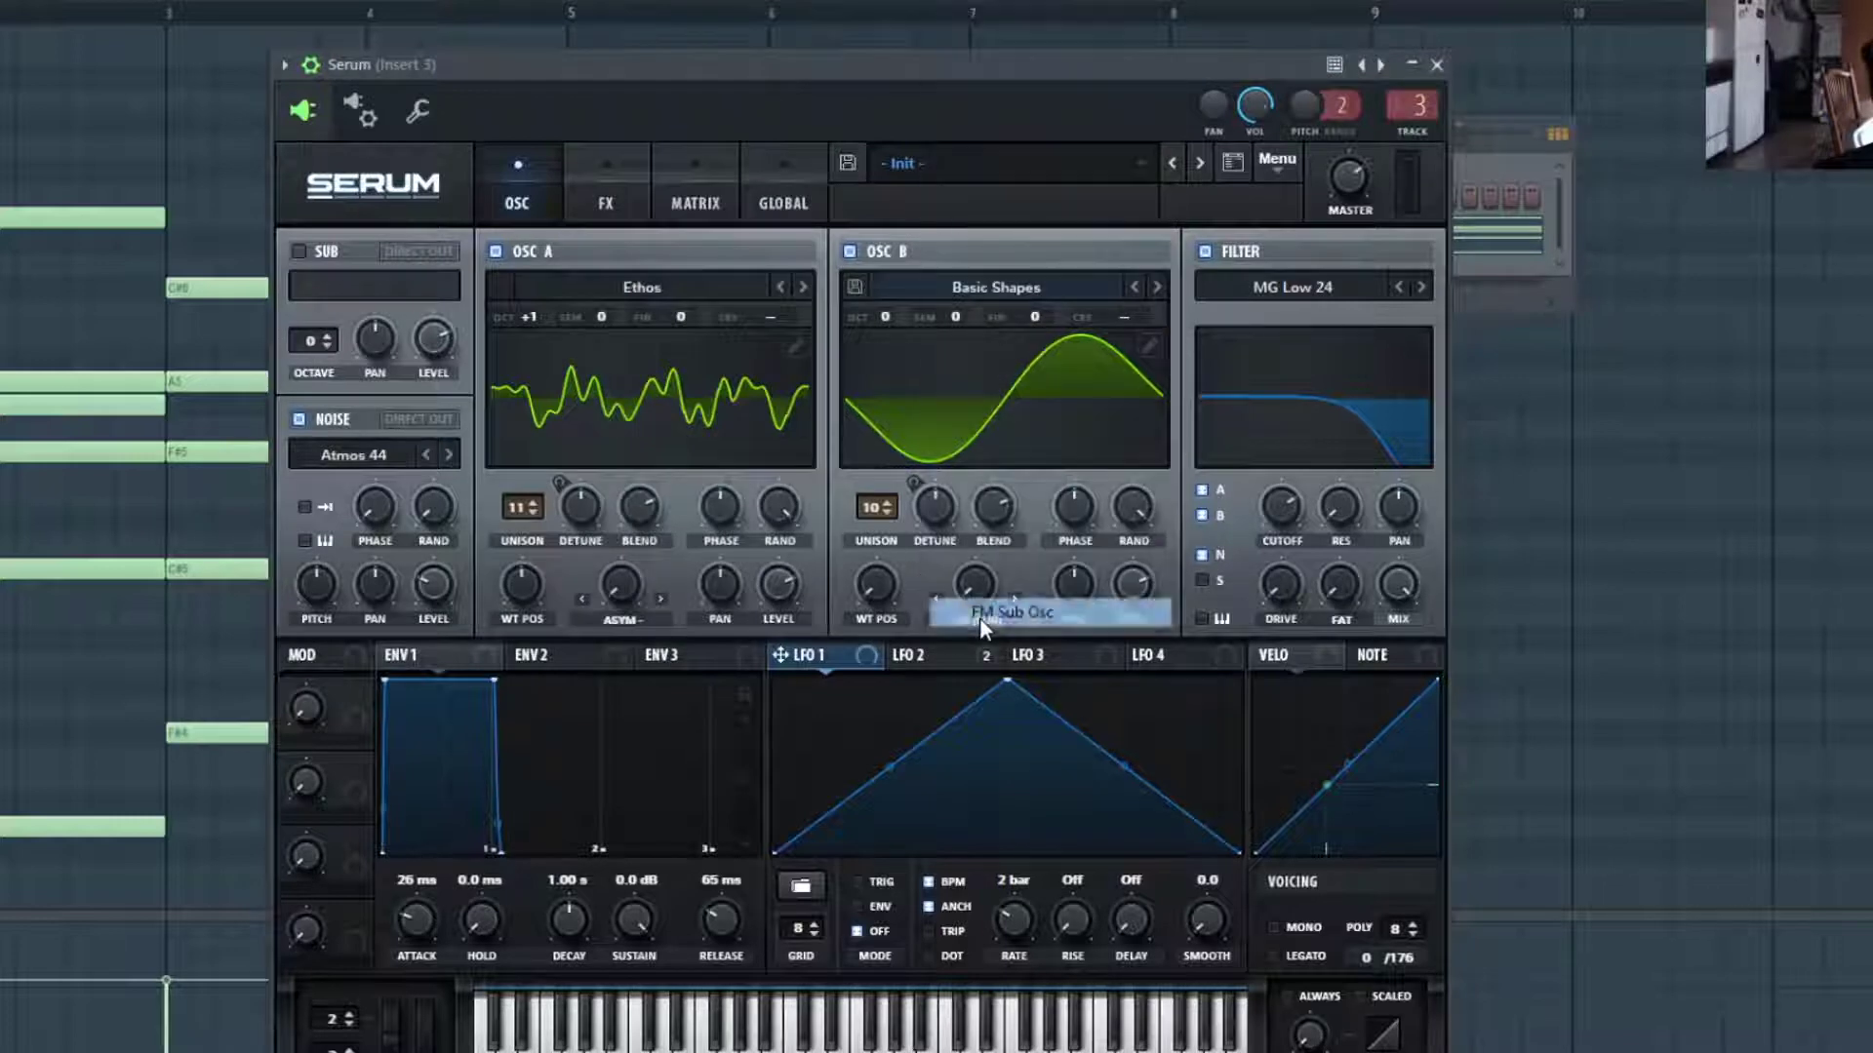
click(977, 618)
click(990, 183)
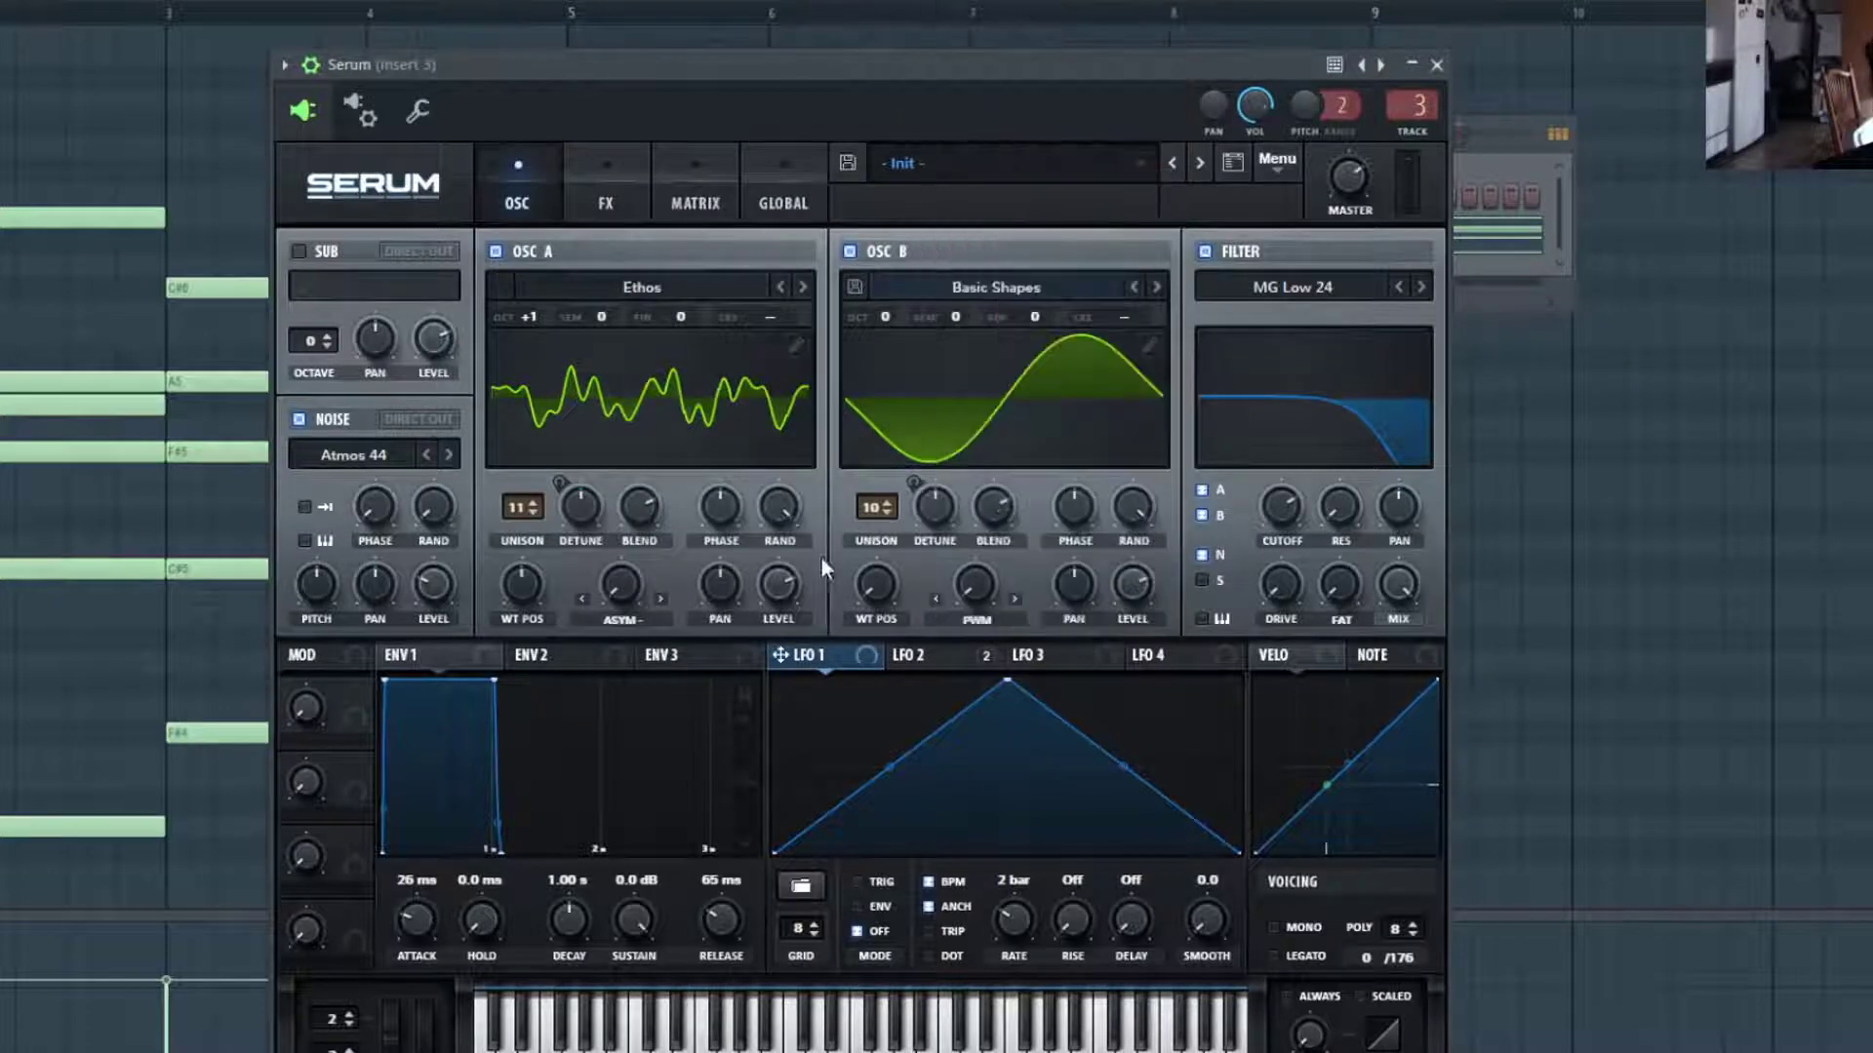
drag(780, 655, 594, 585)
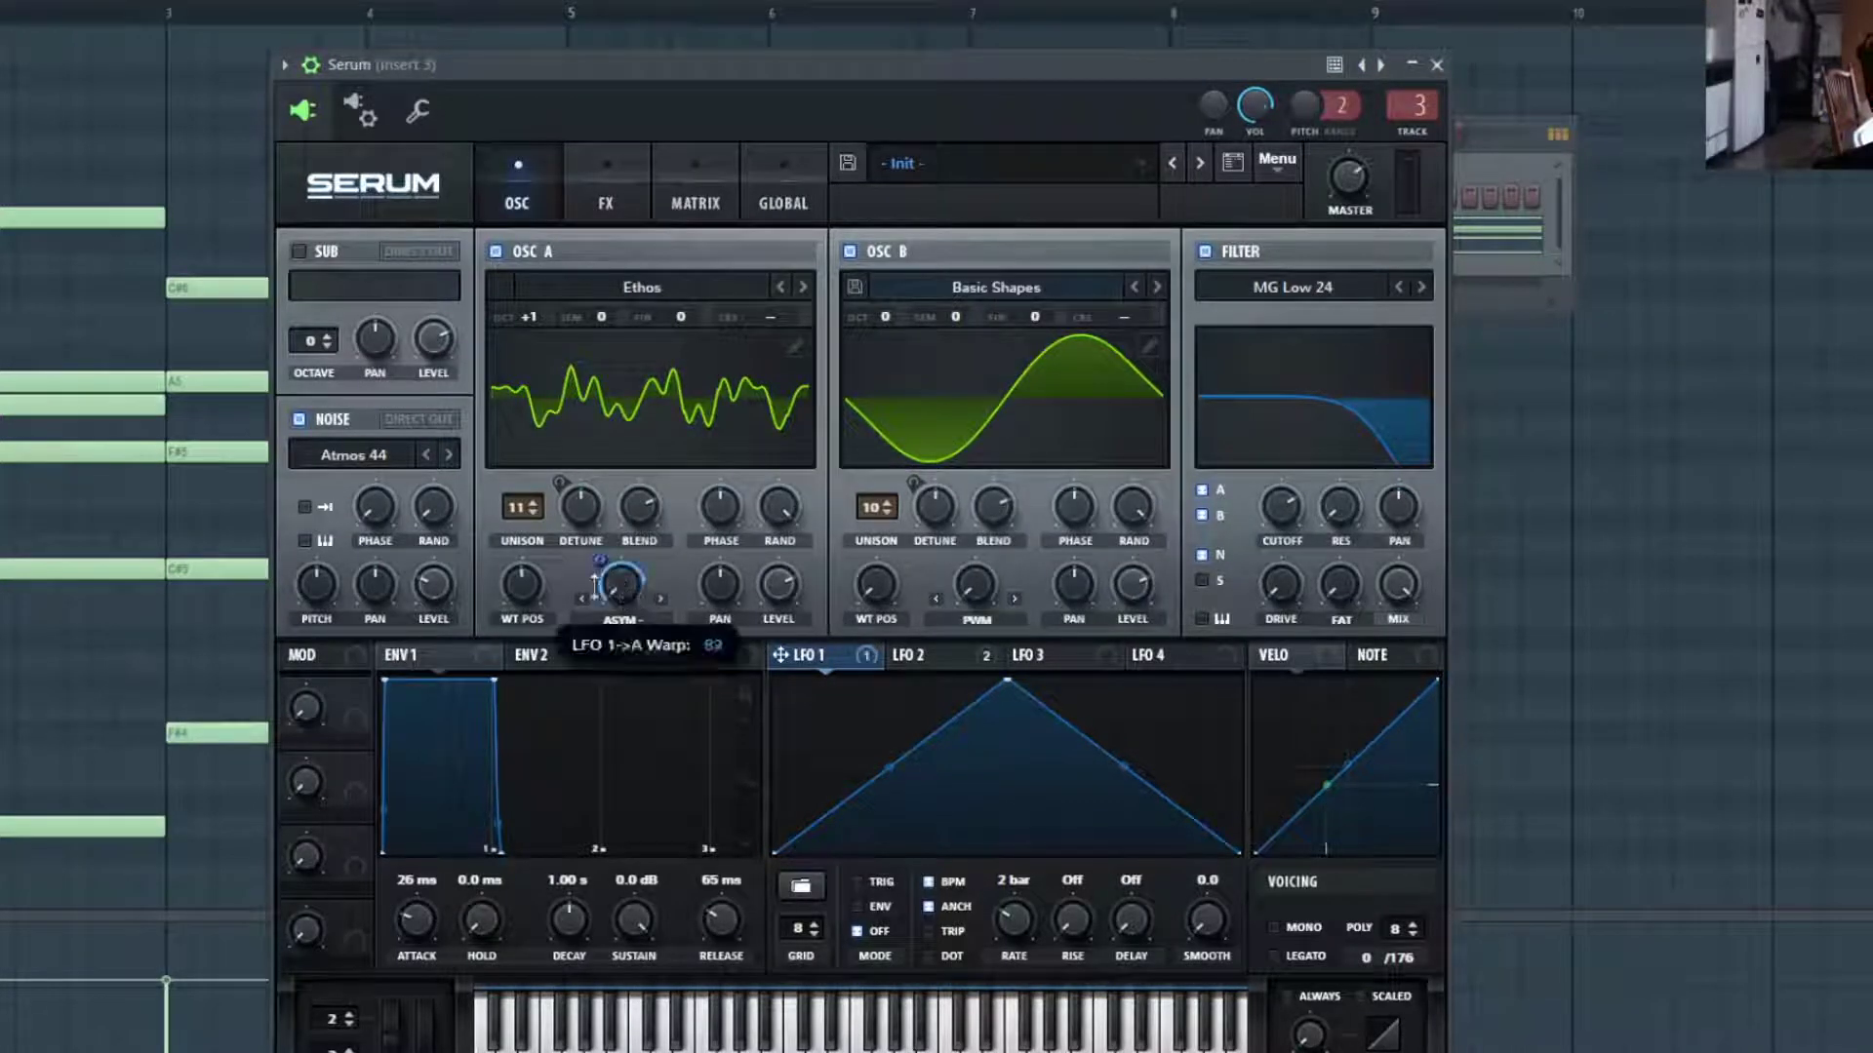
drag(920, 593, 951, 577)
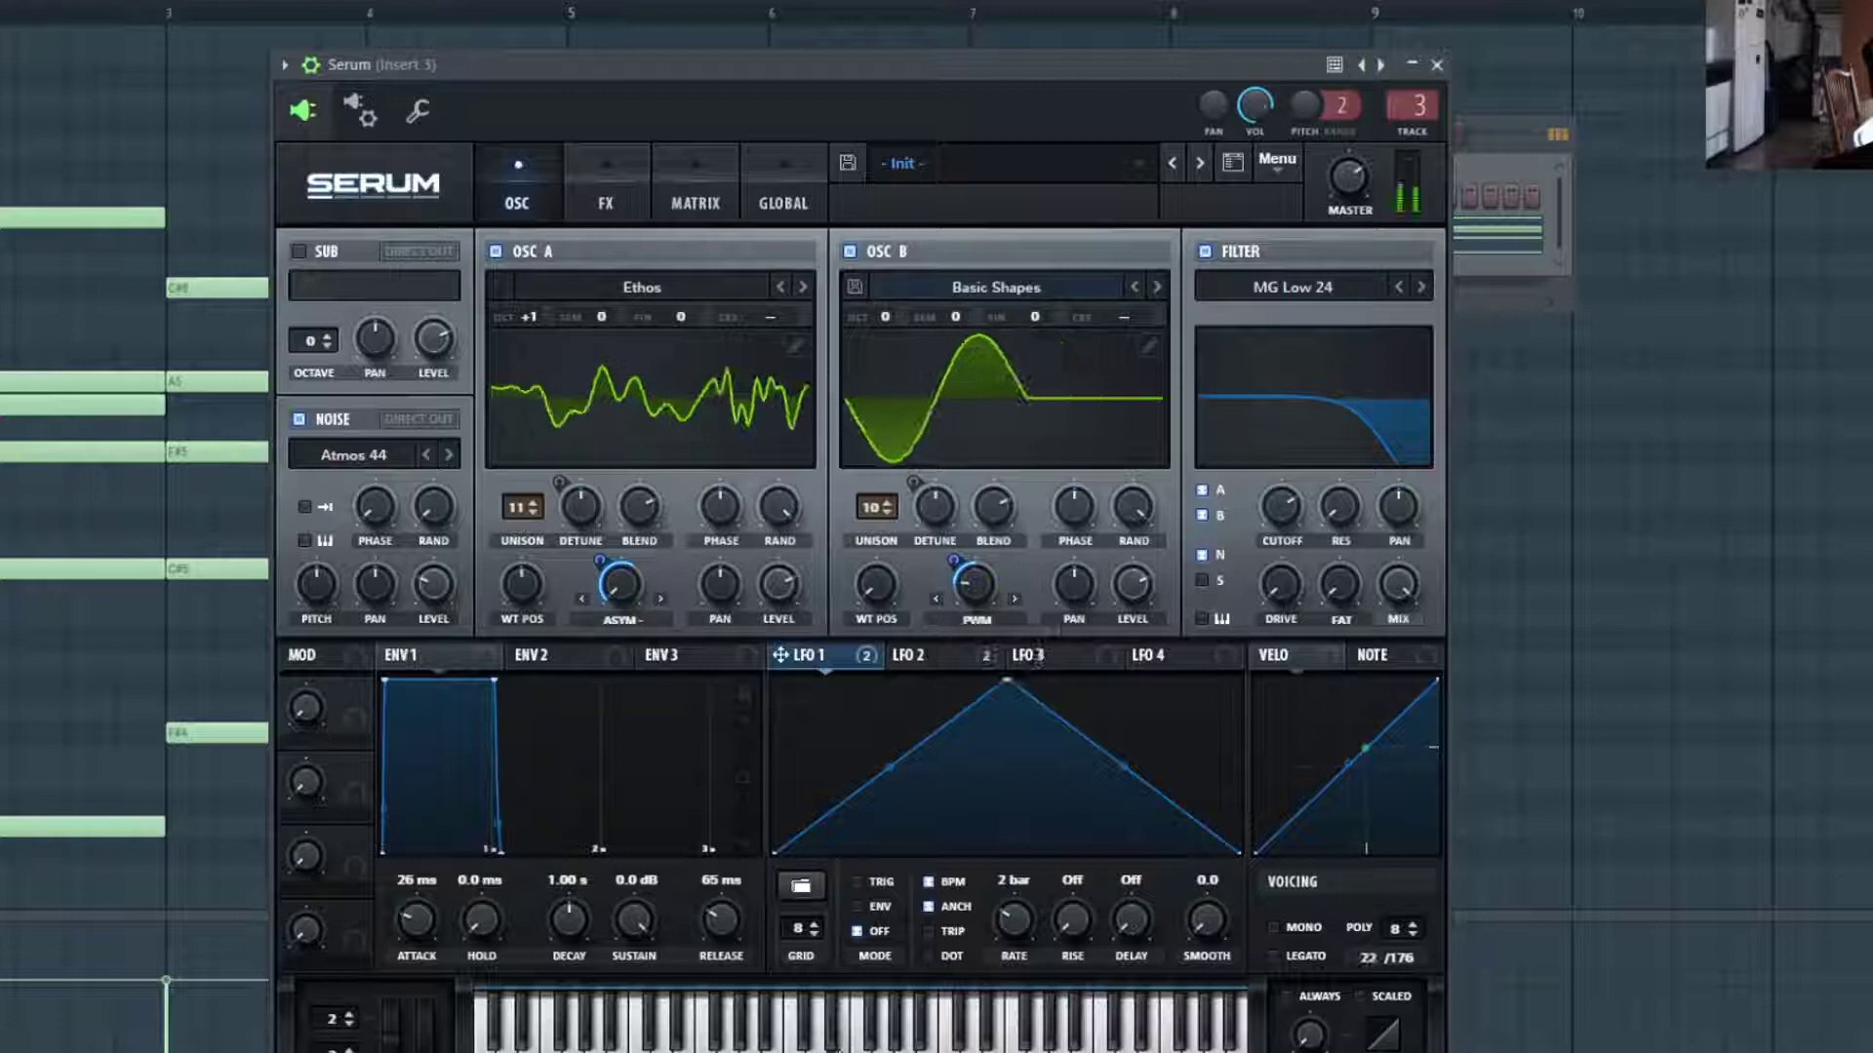
Set LFO 3 to 1/2 and route it to oscillator A's wavetable position.
click(1044, 655)
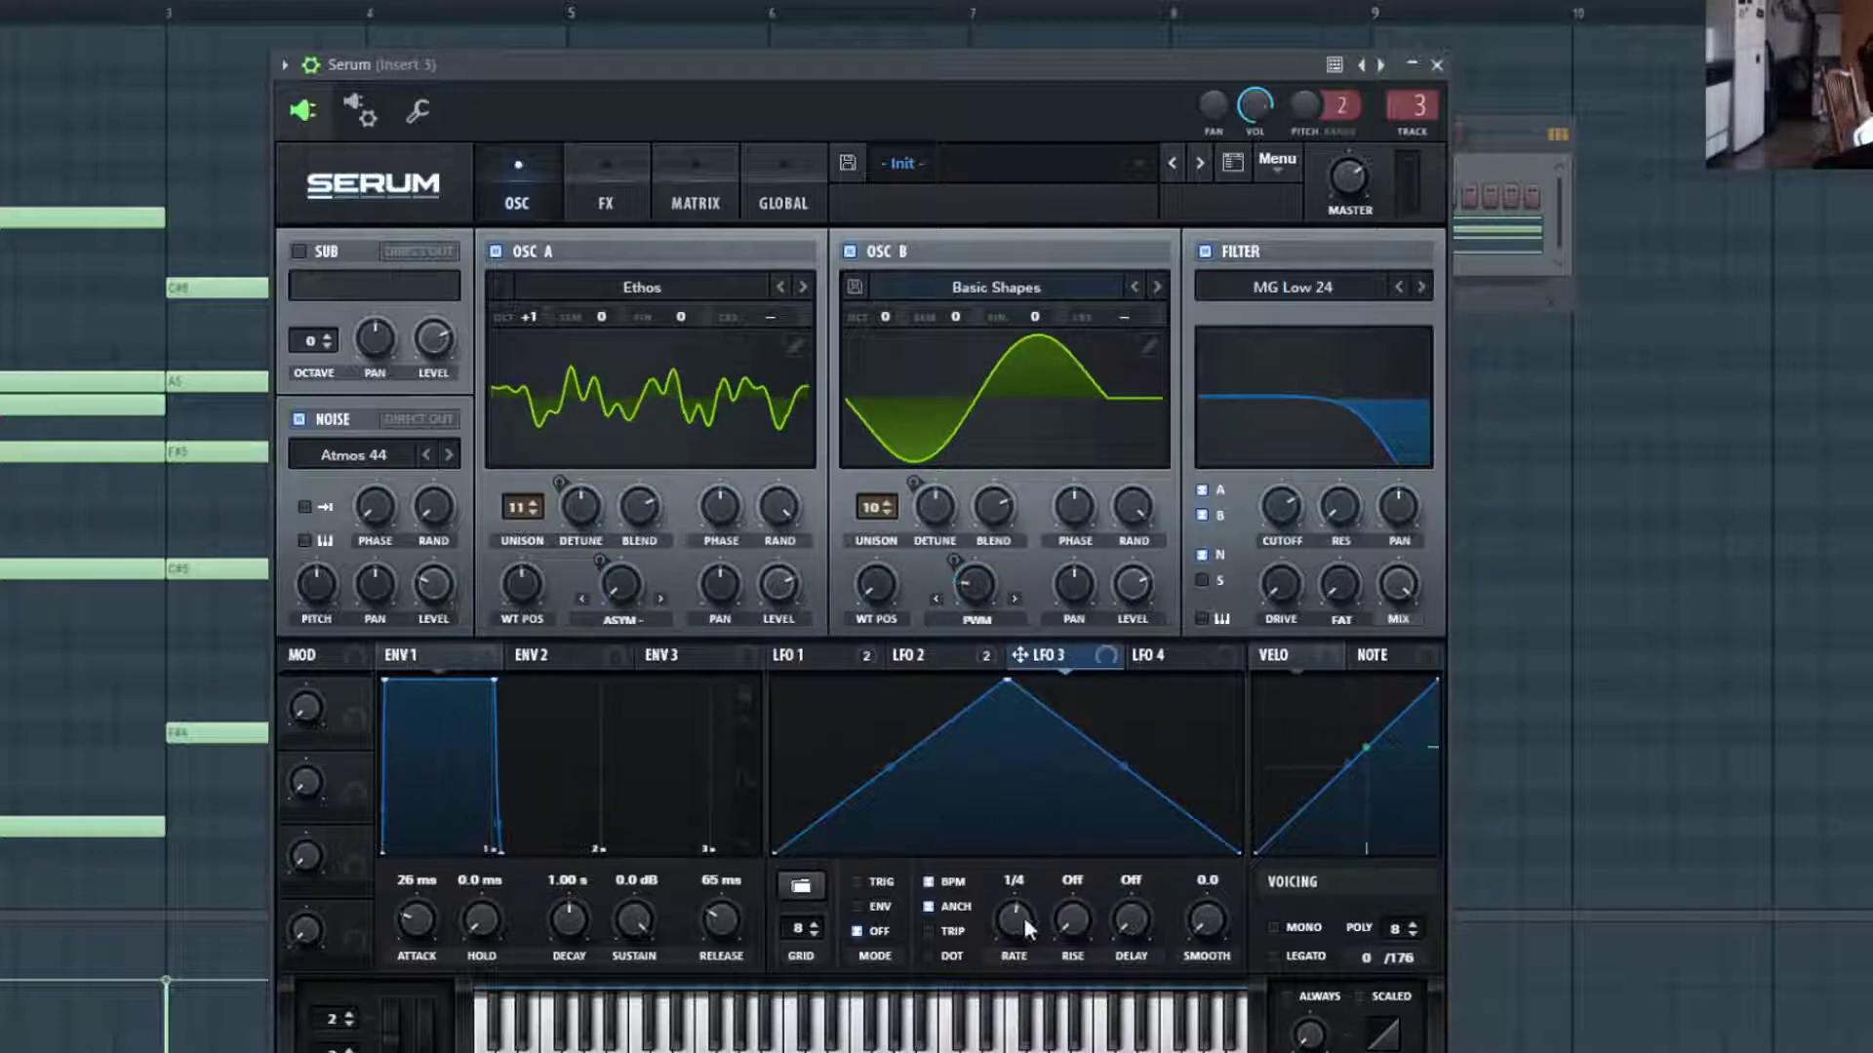
drag(1022, 917, 1017, 929)
drag(1022, 656, 496, 597)
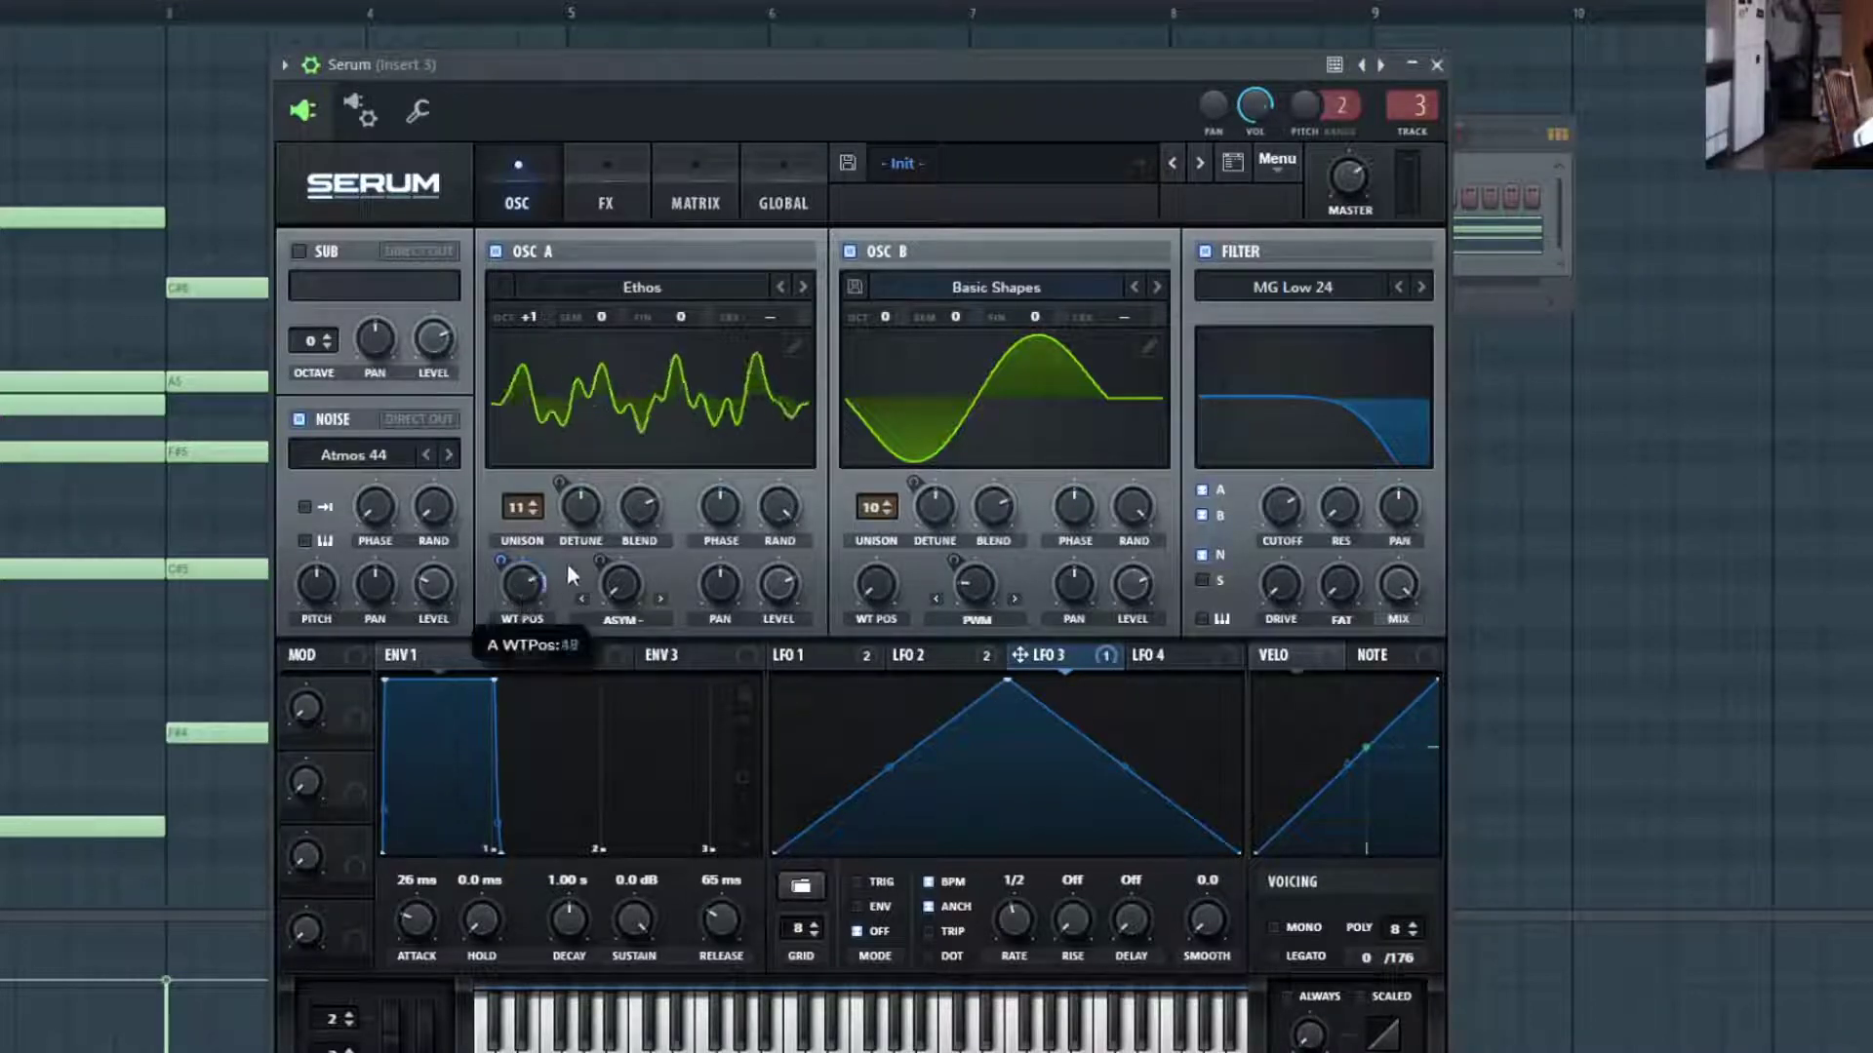
Slow LFO 4 to a 4-bar cycle and show the effects rack.
click(1148, 654)
drag(1014, 929, 995, 993)
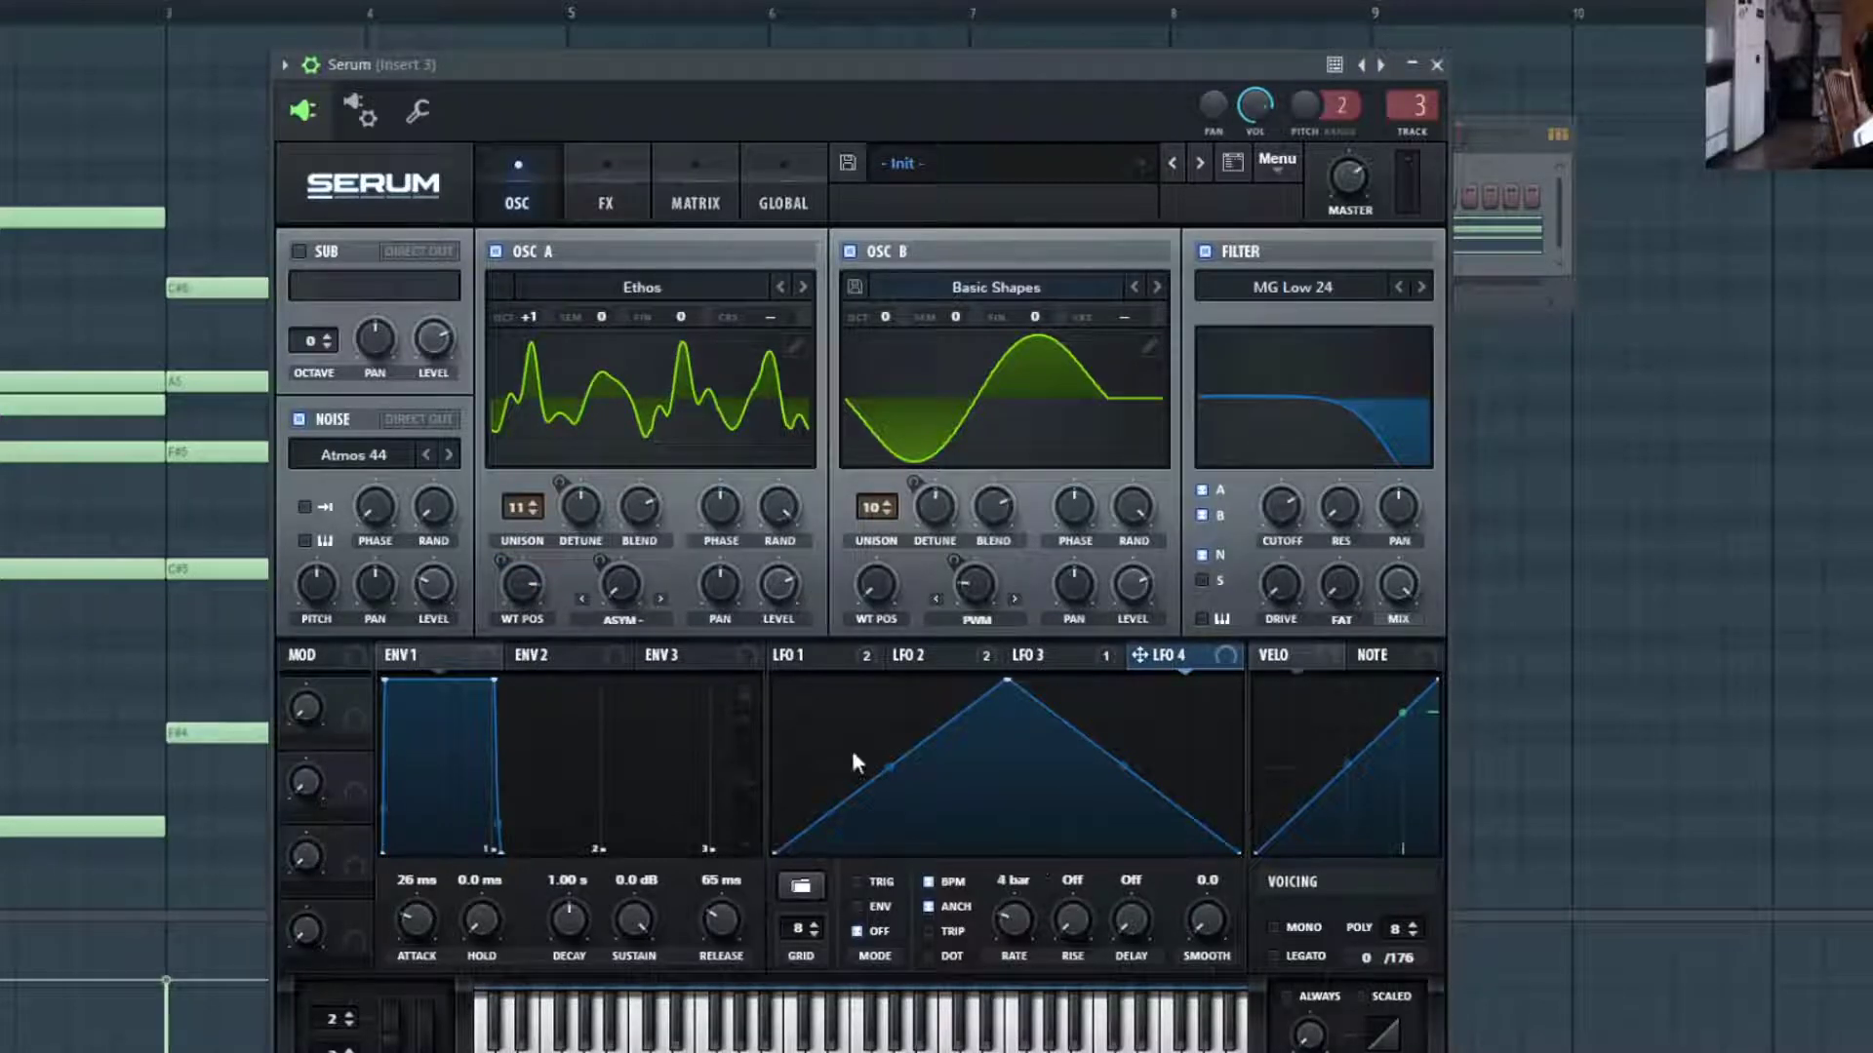
click(606, 200)
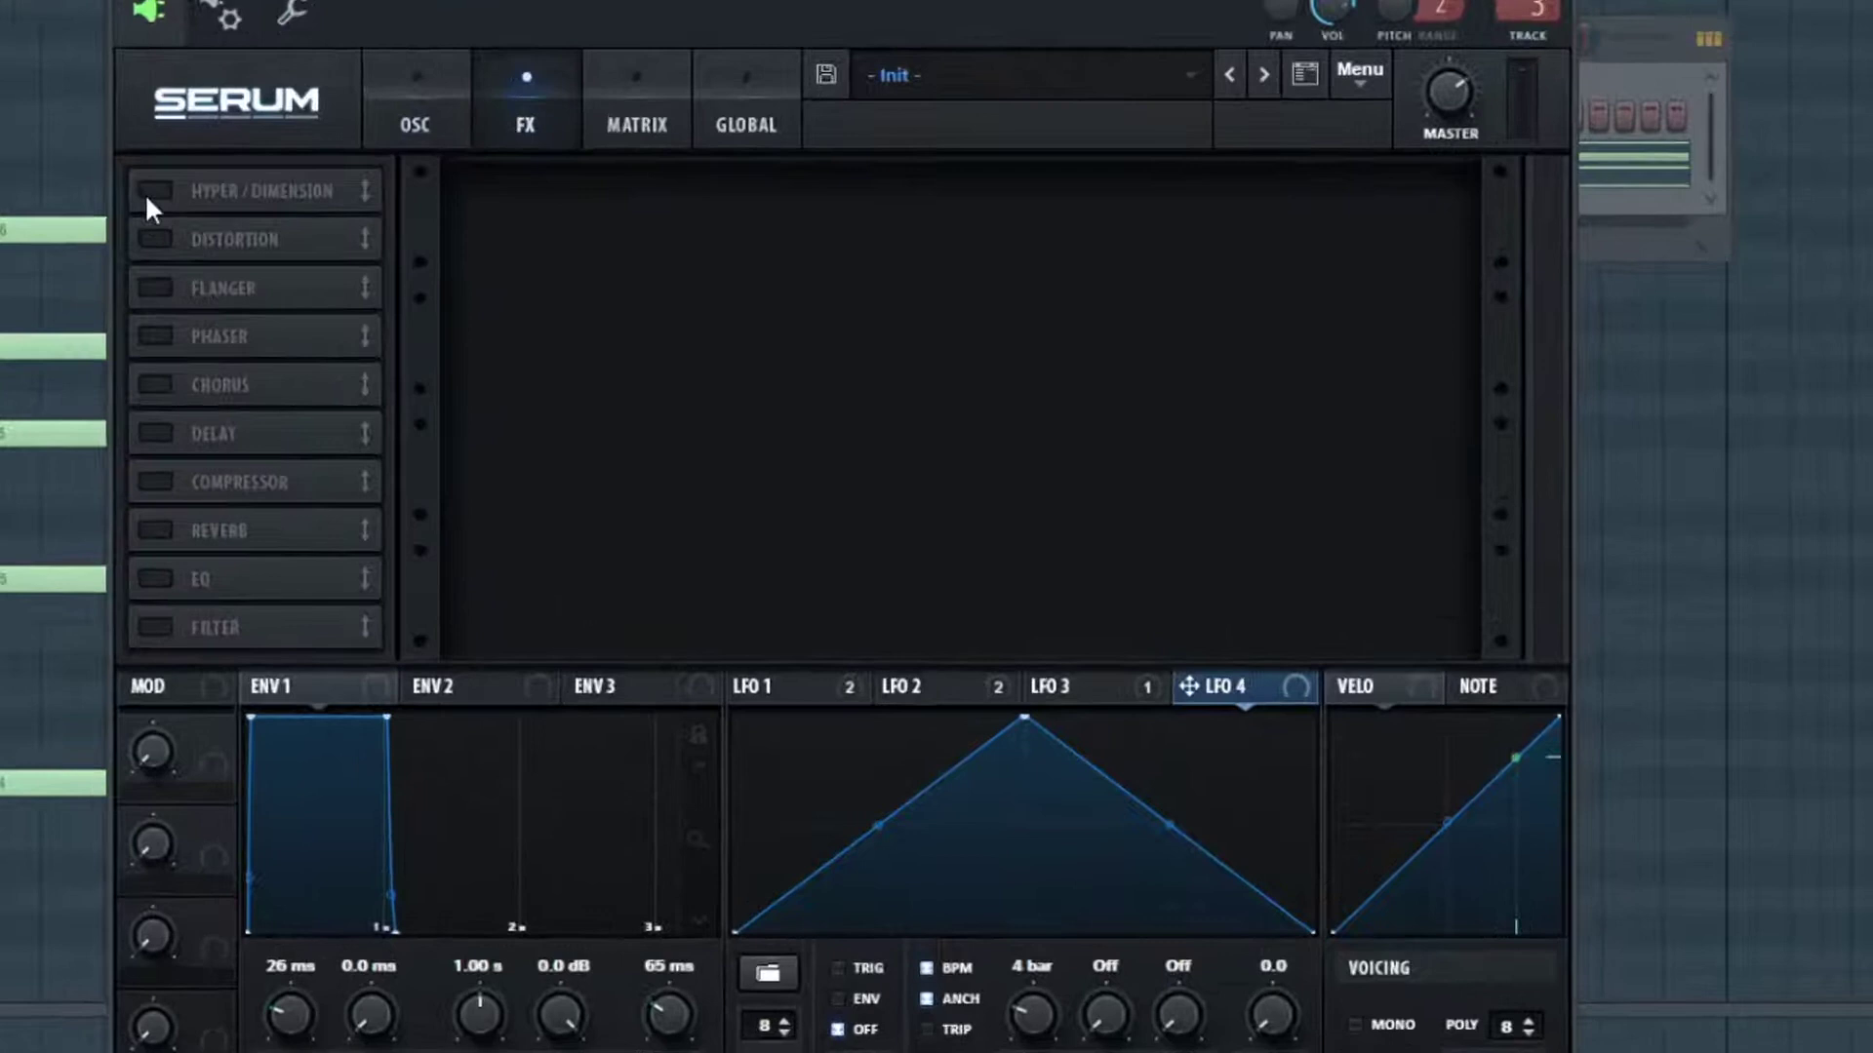
Enable Hyper/Dimension at about 17% mix and a tempo-synced flanger with LFO 2 on its mix.
click(309, 256)
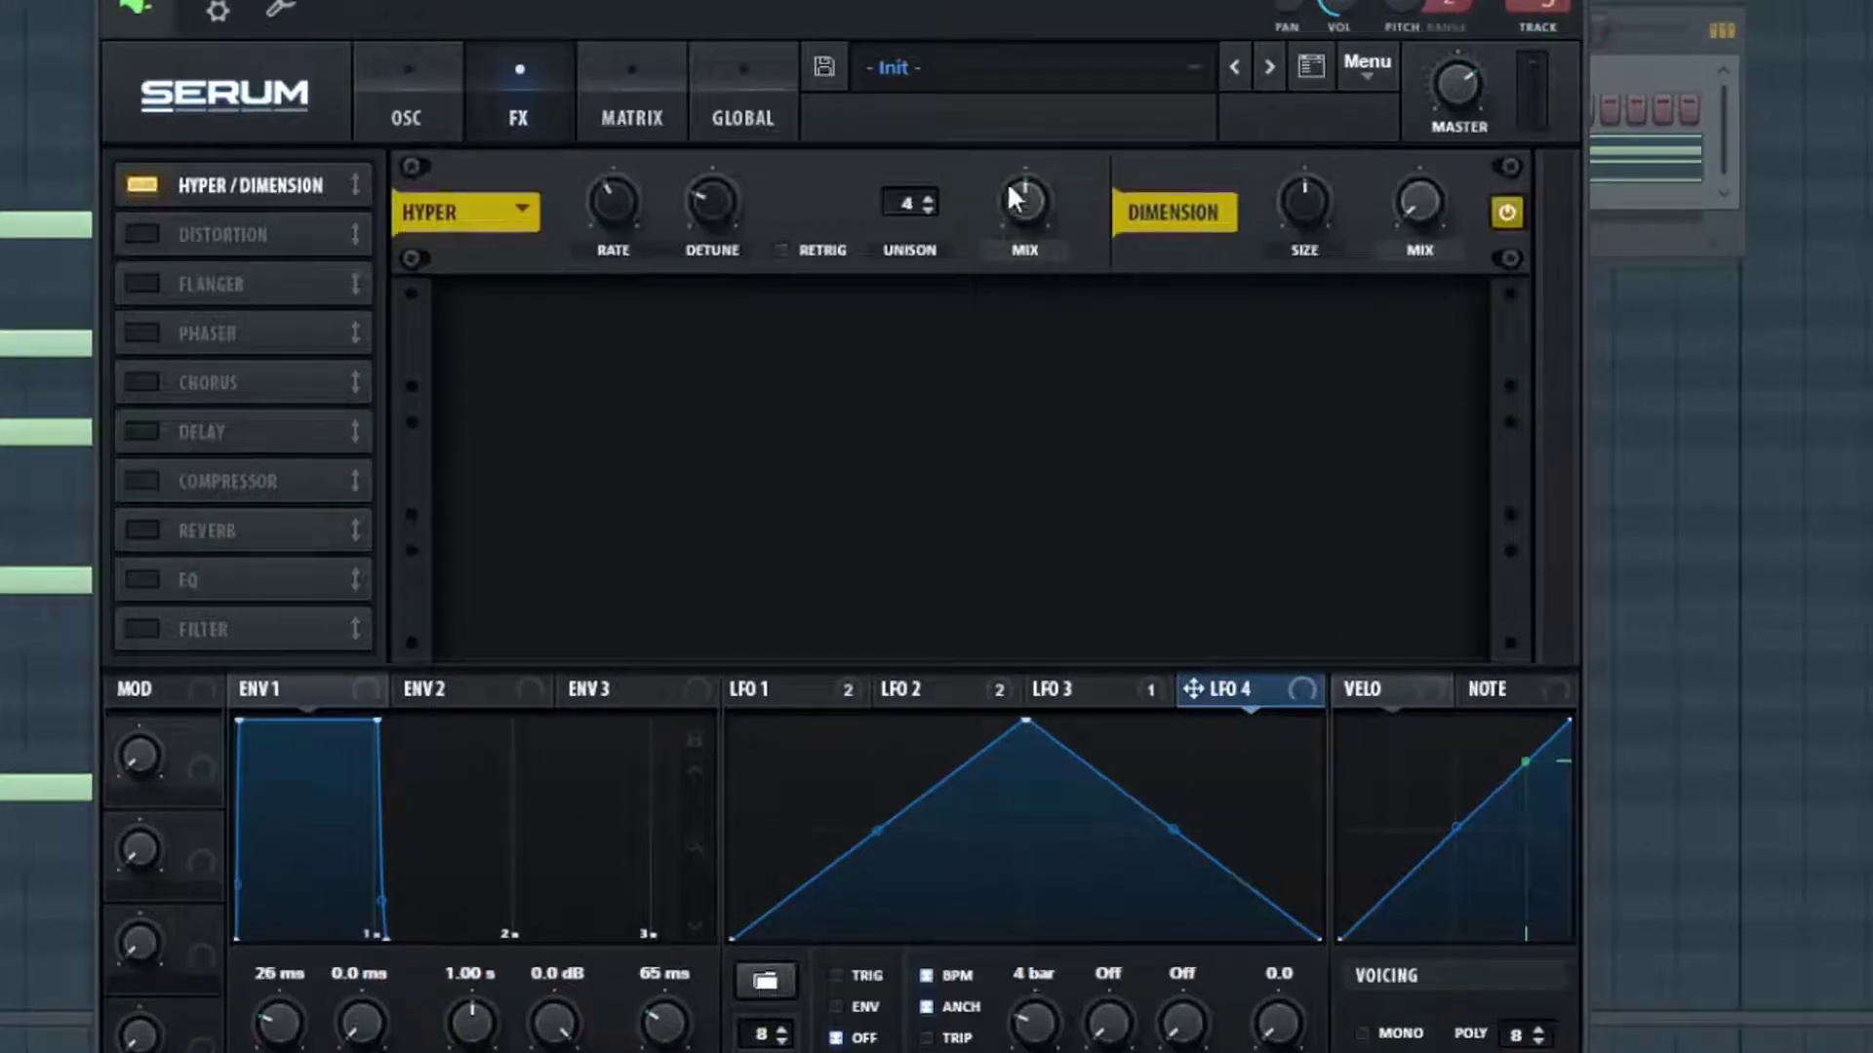
drag(1010, 190, 995, 283)
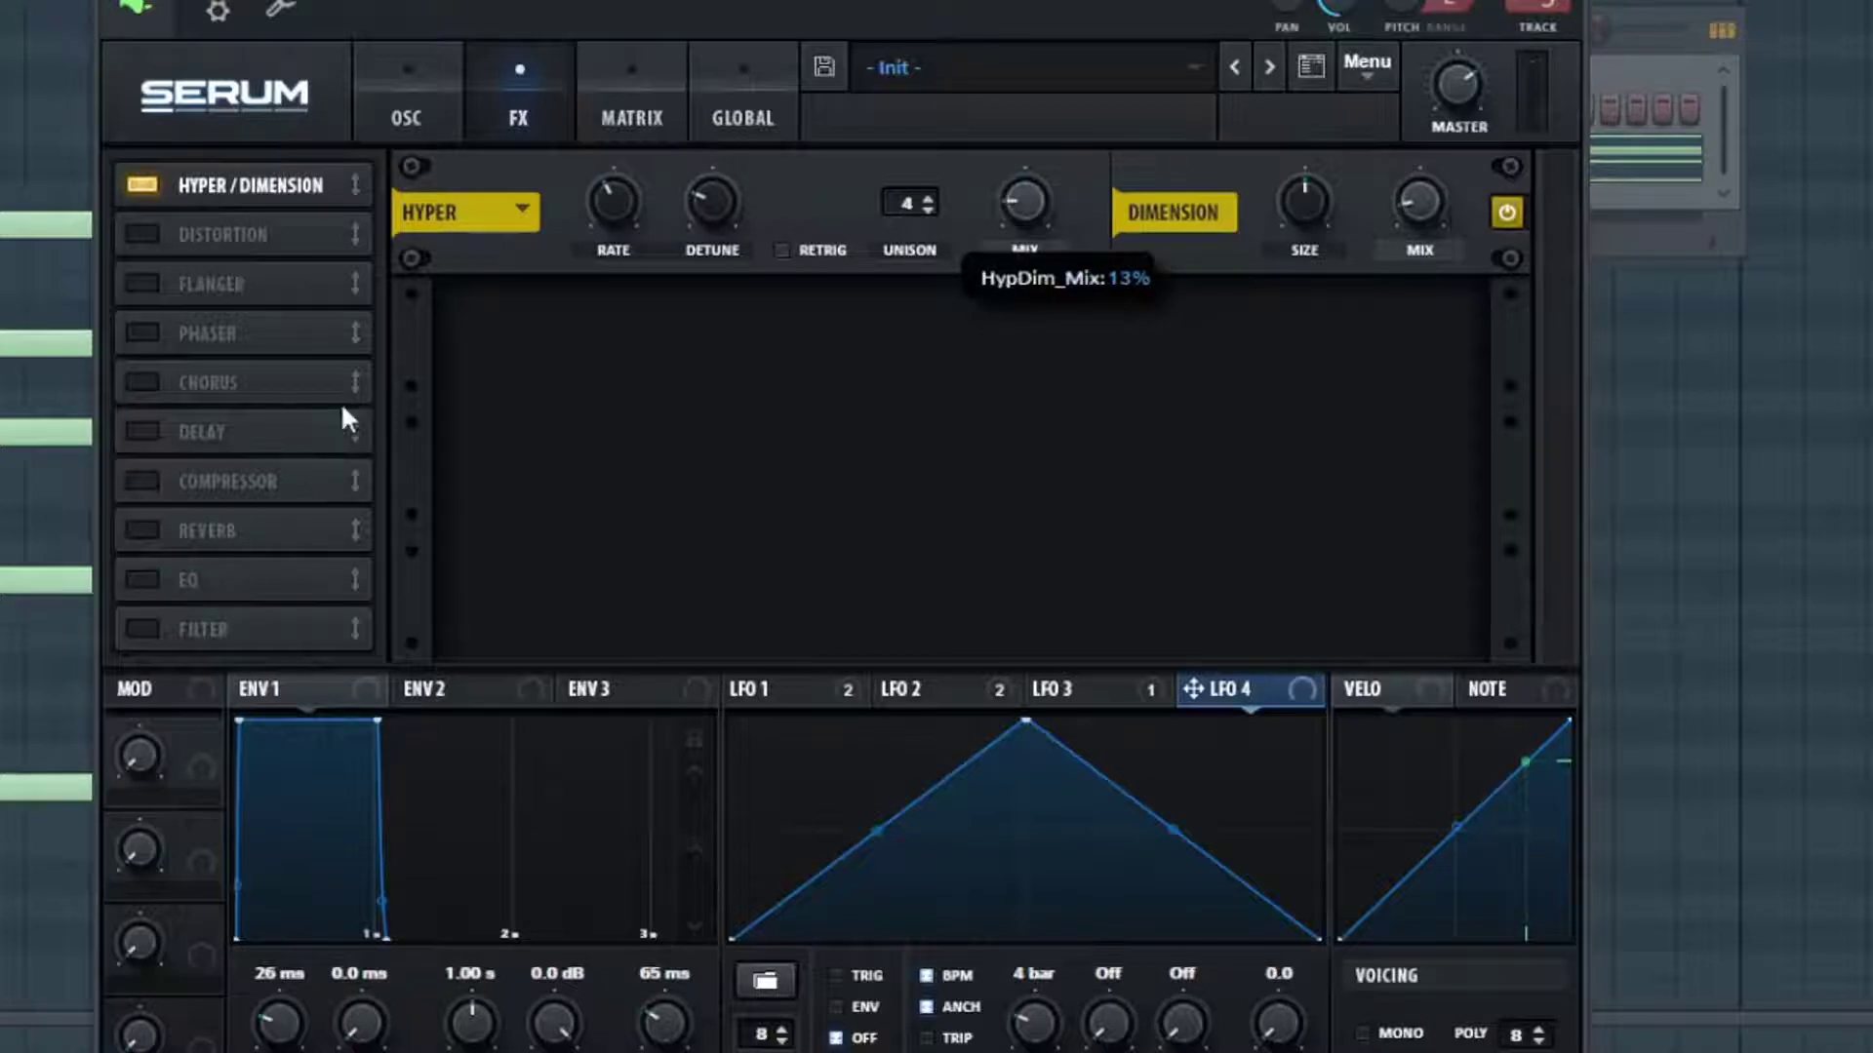
click(210, 284)
click(700, 379)
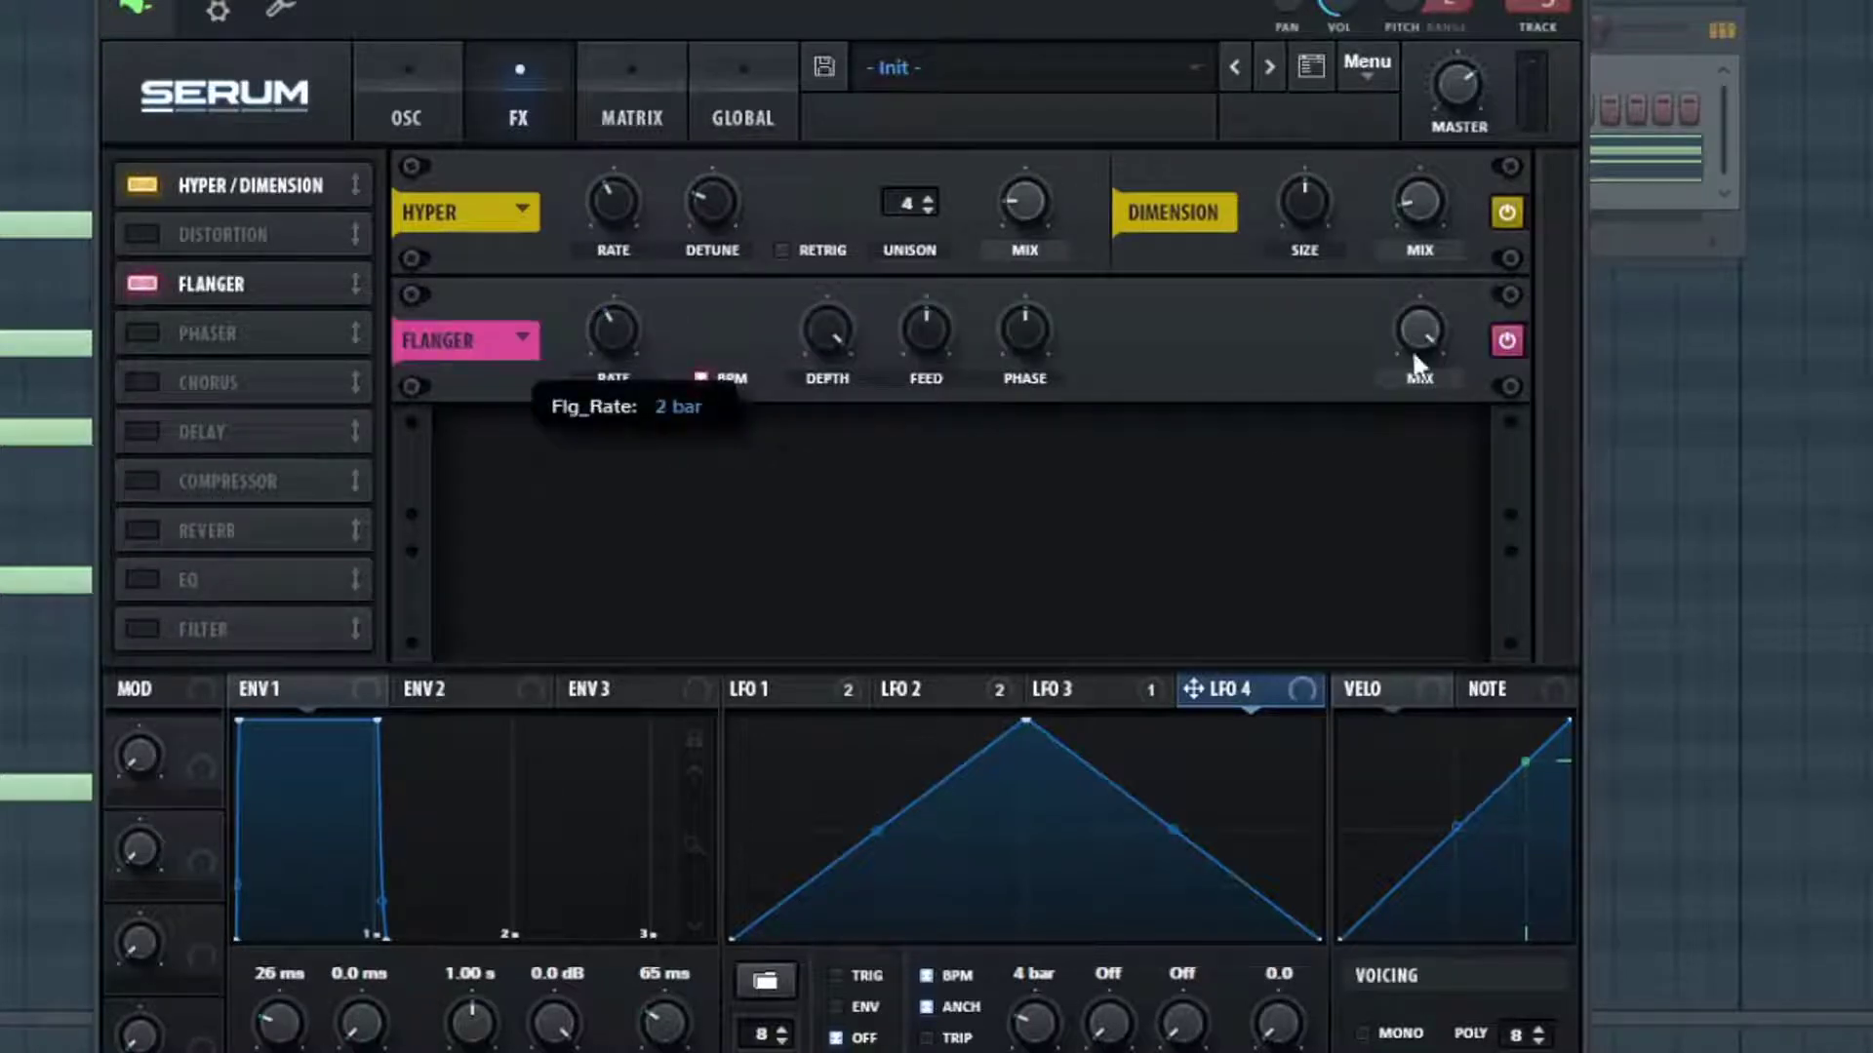
drag(1395, 341, 844, 741)
click(922, 692)
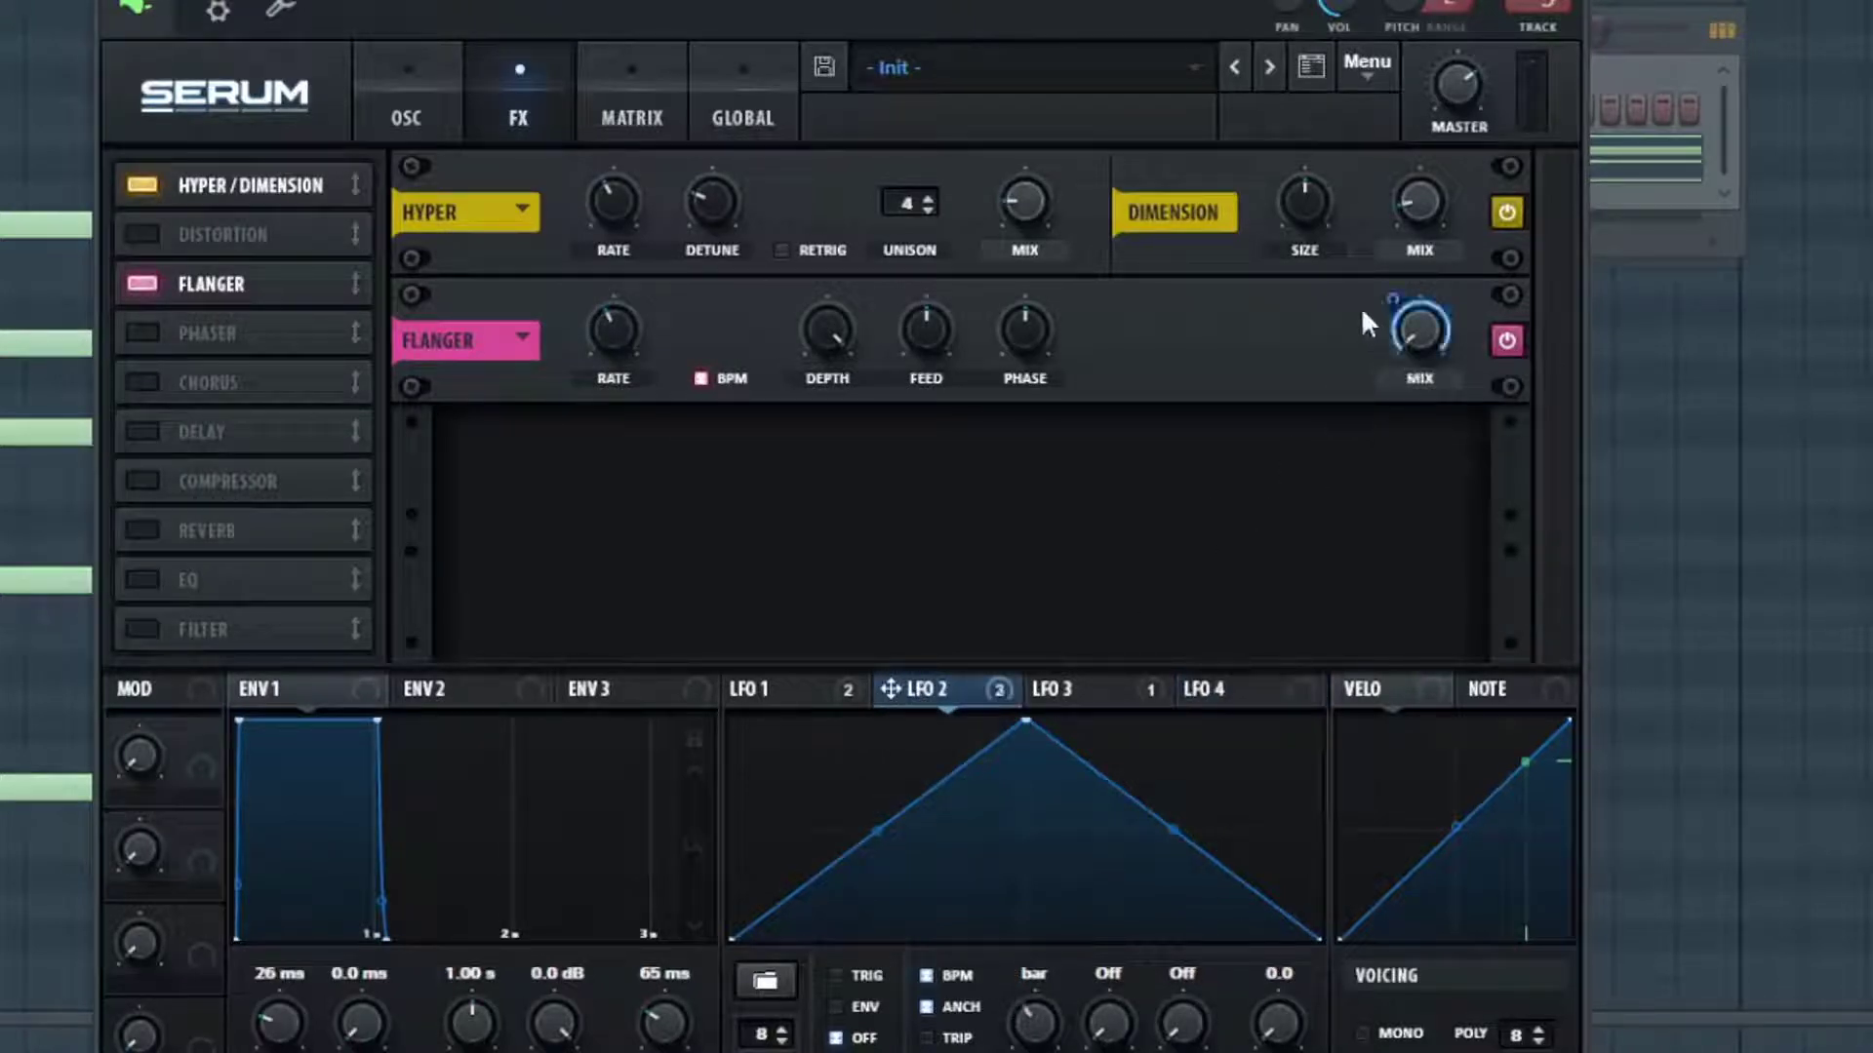
drag(1388, 301, 1397, 298)
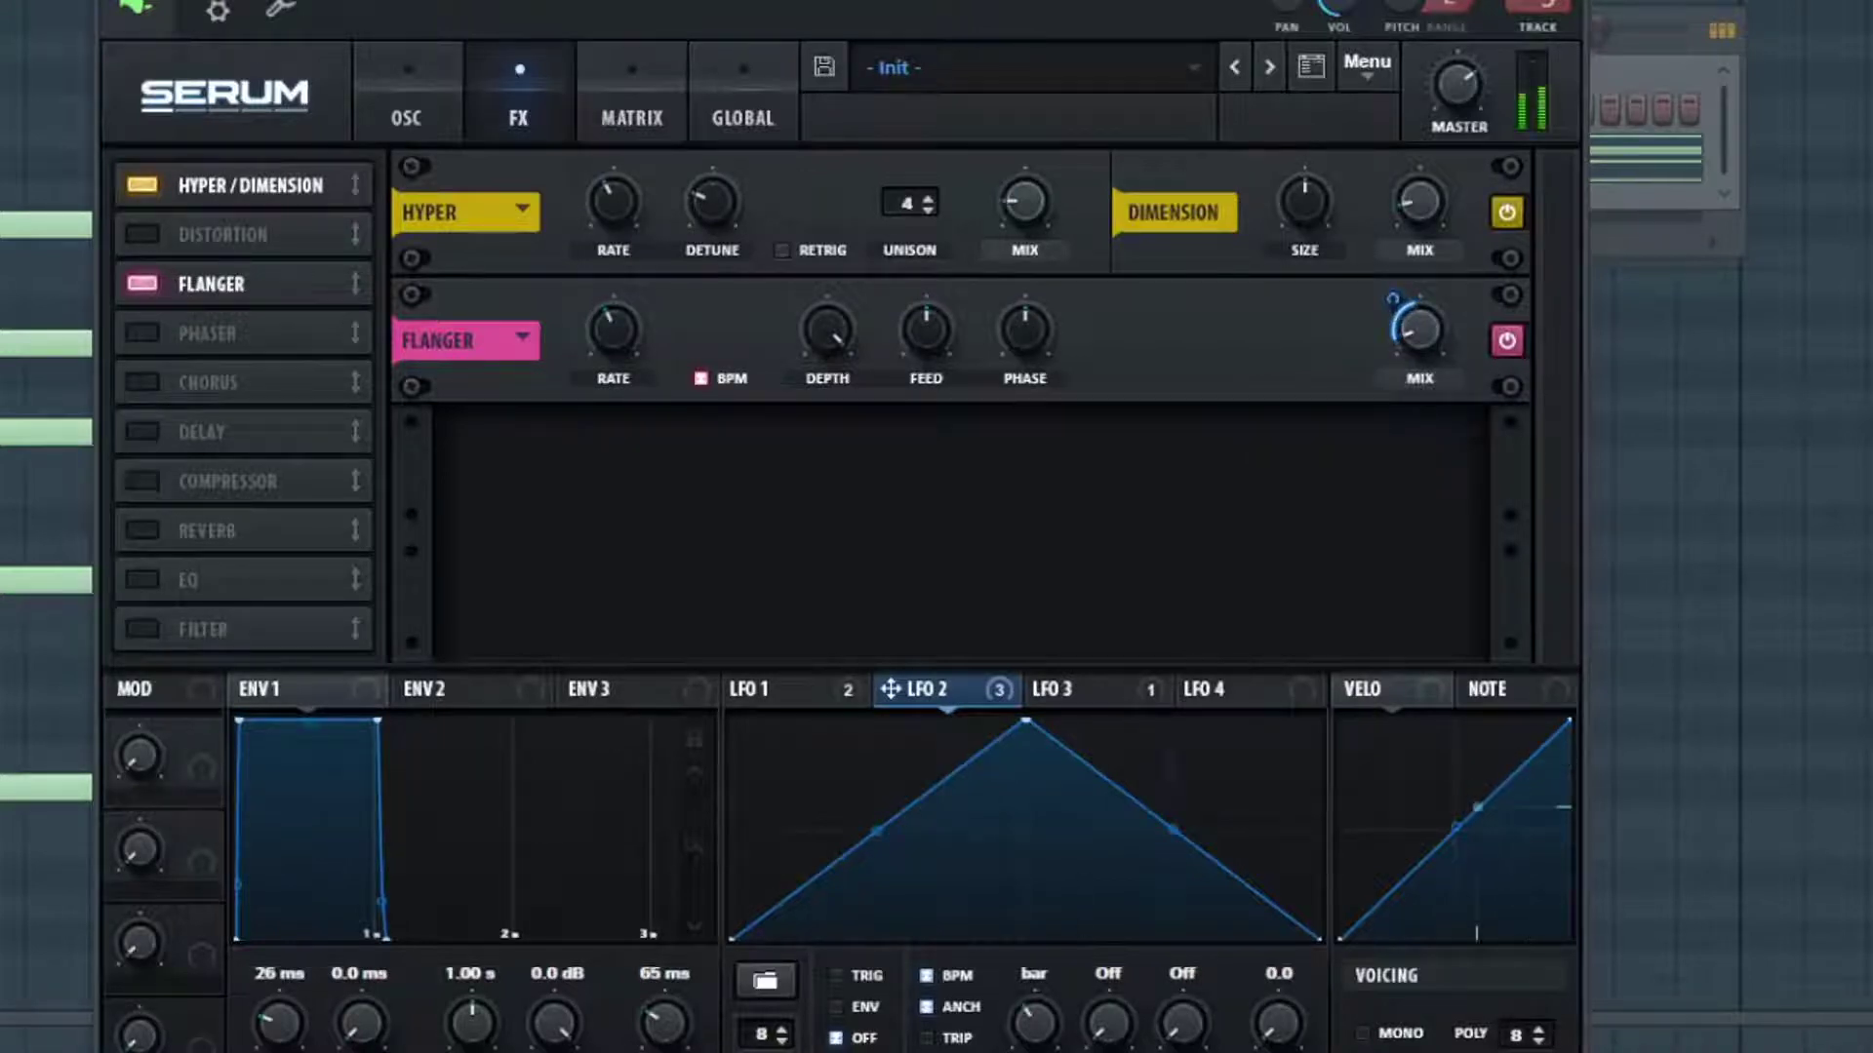
Enable a tempo-synced chorus with shorter delay and 9.8 ms depth modulated by LFO 2.
click(142, 382)
click(702, 505)
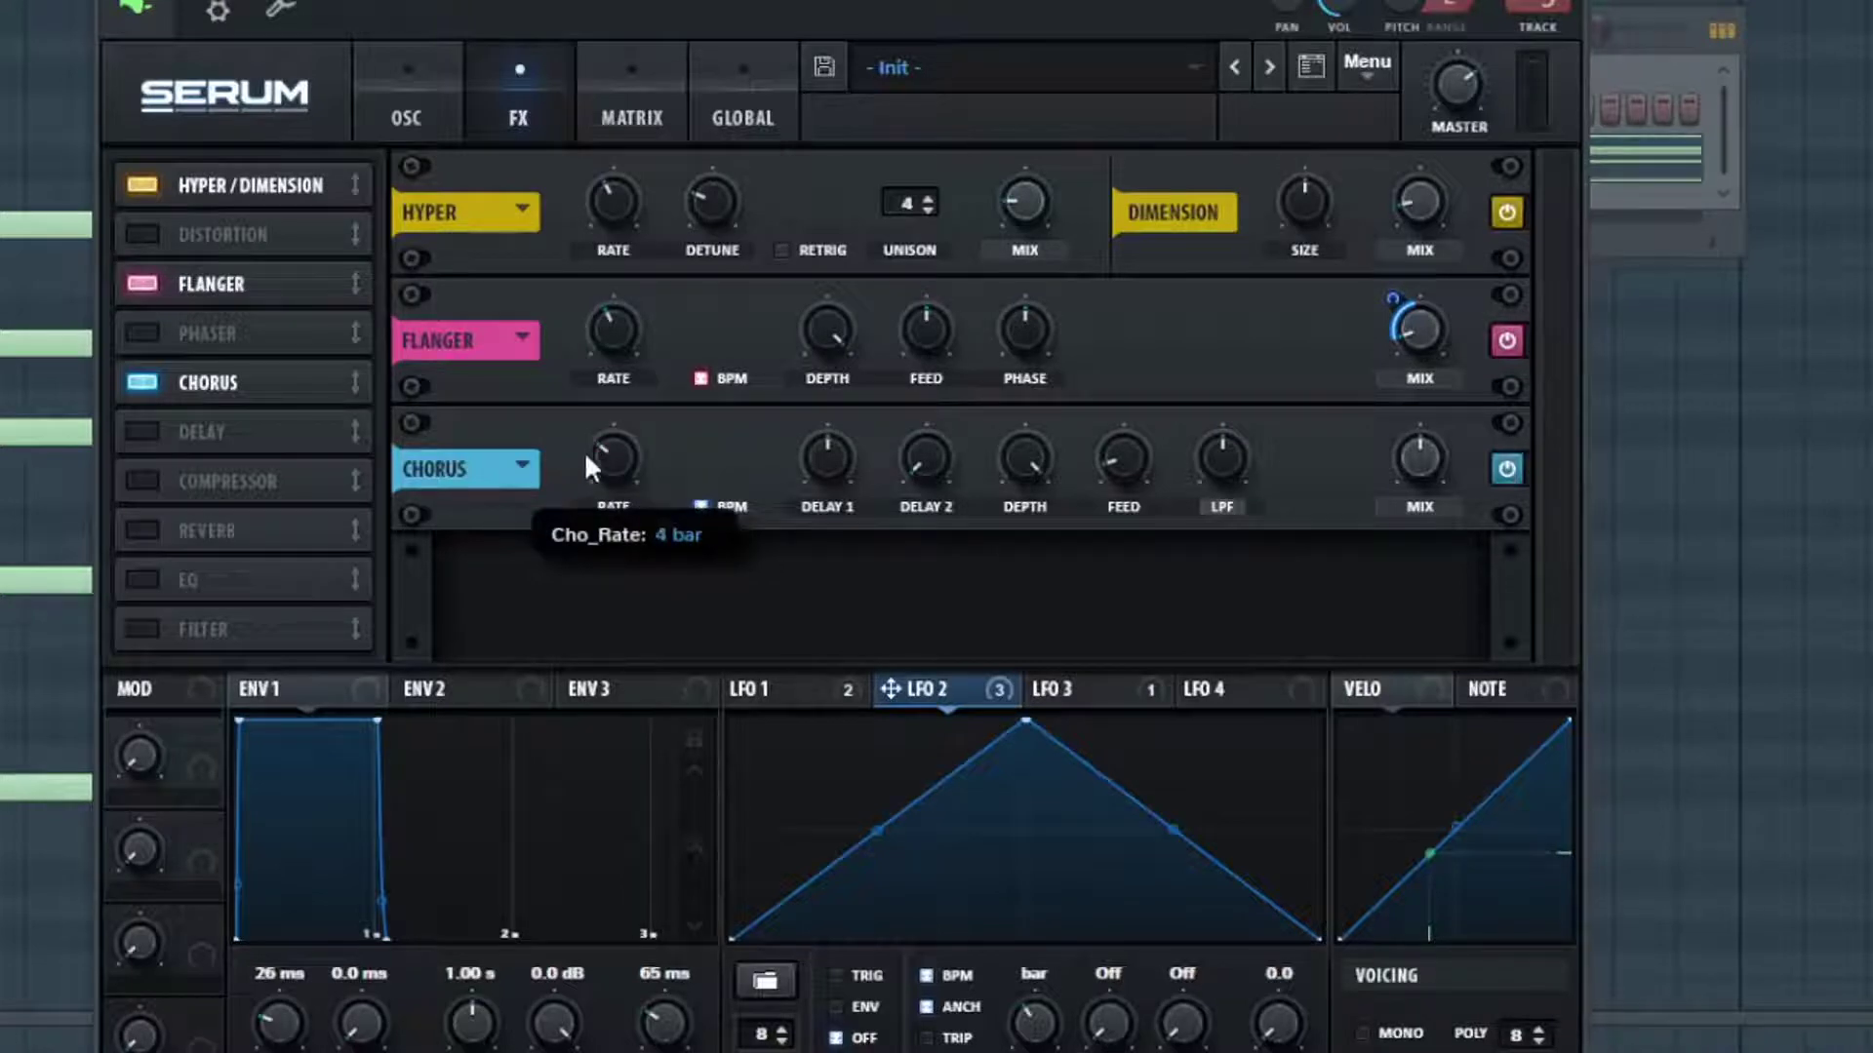
drag(846, 459, 822, 493)
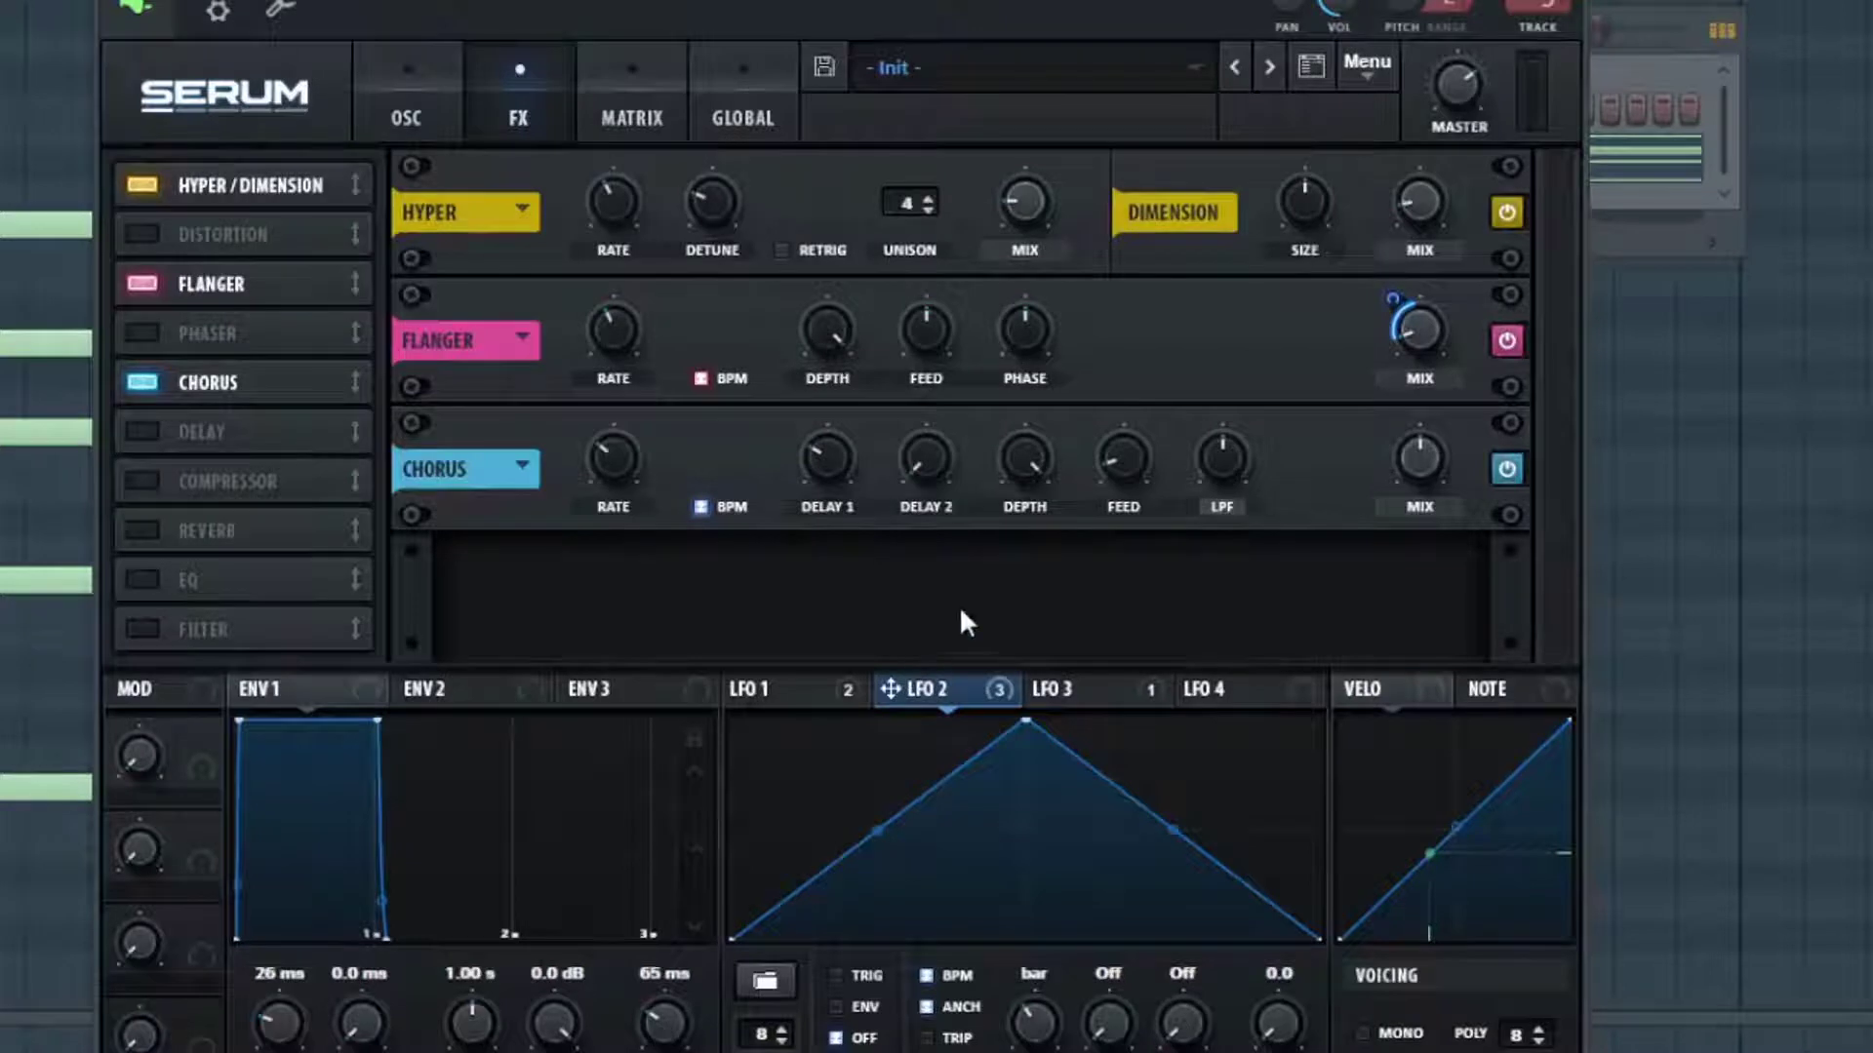
drag(1032, 488, 913, 695)
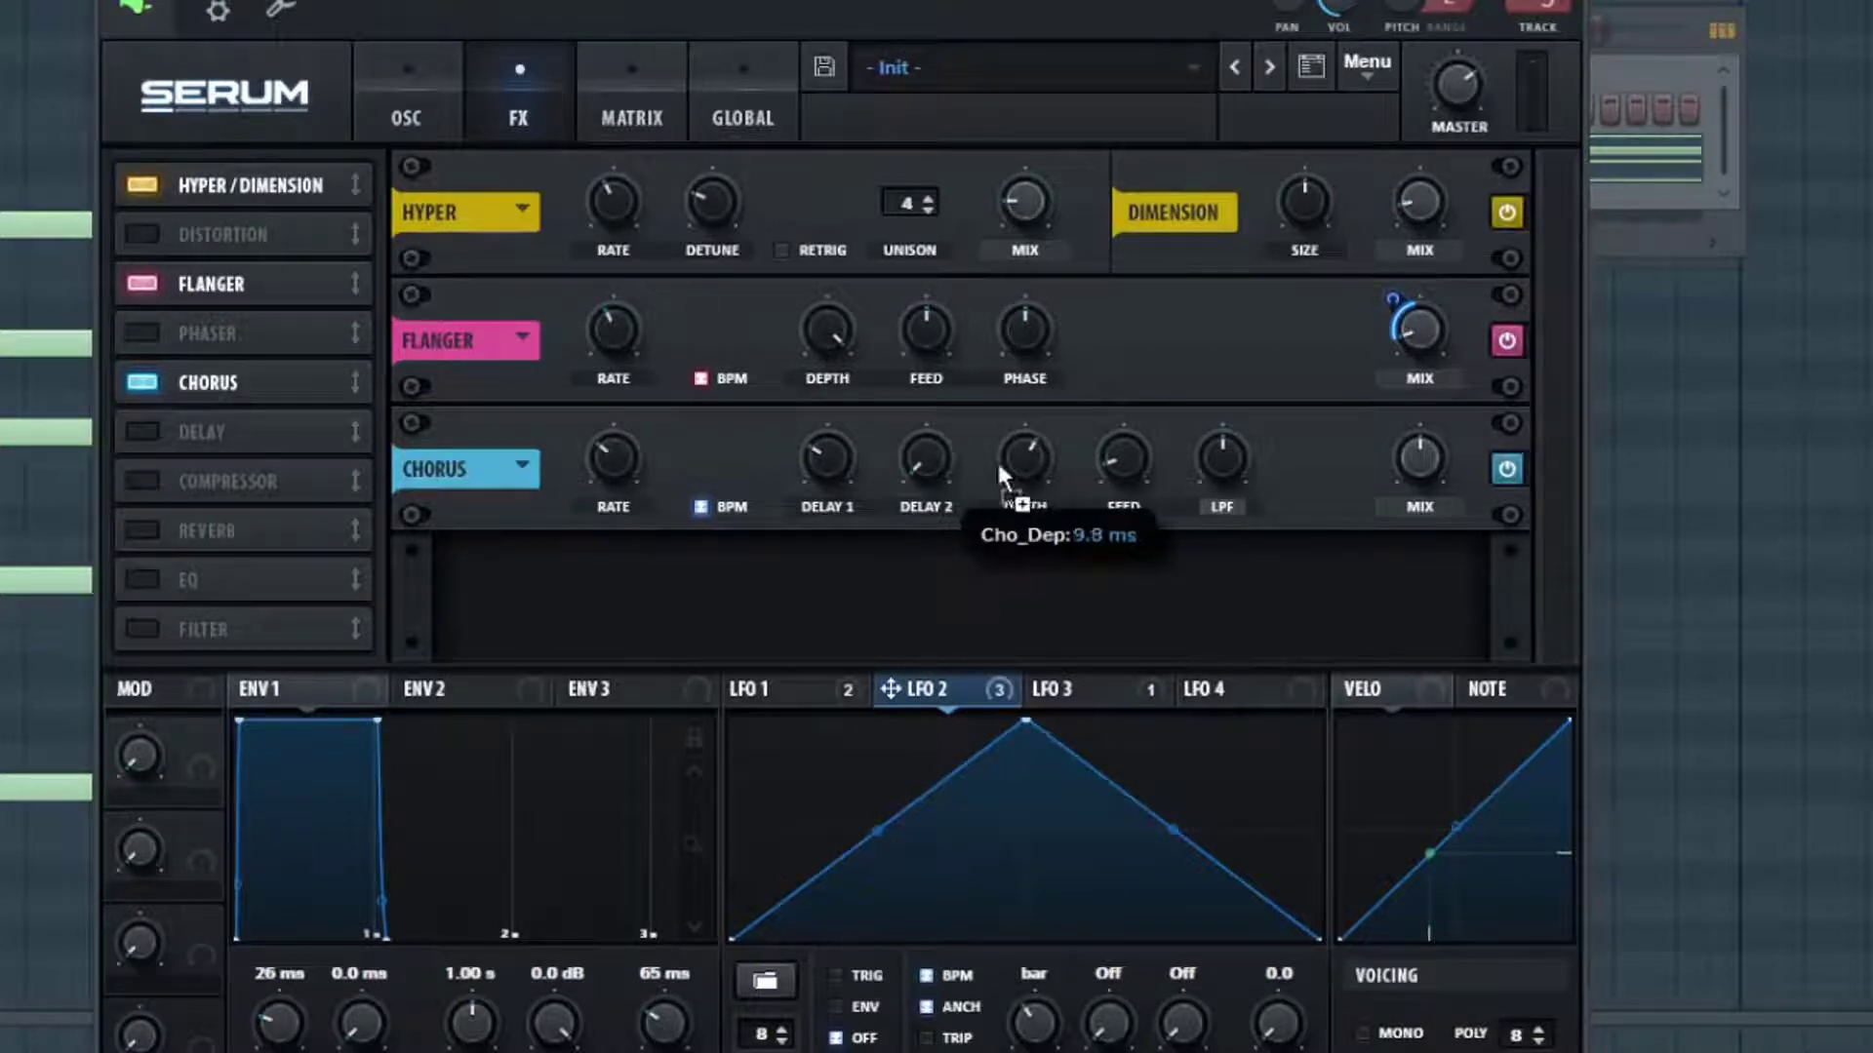
drag(997, 458, 969, 526)
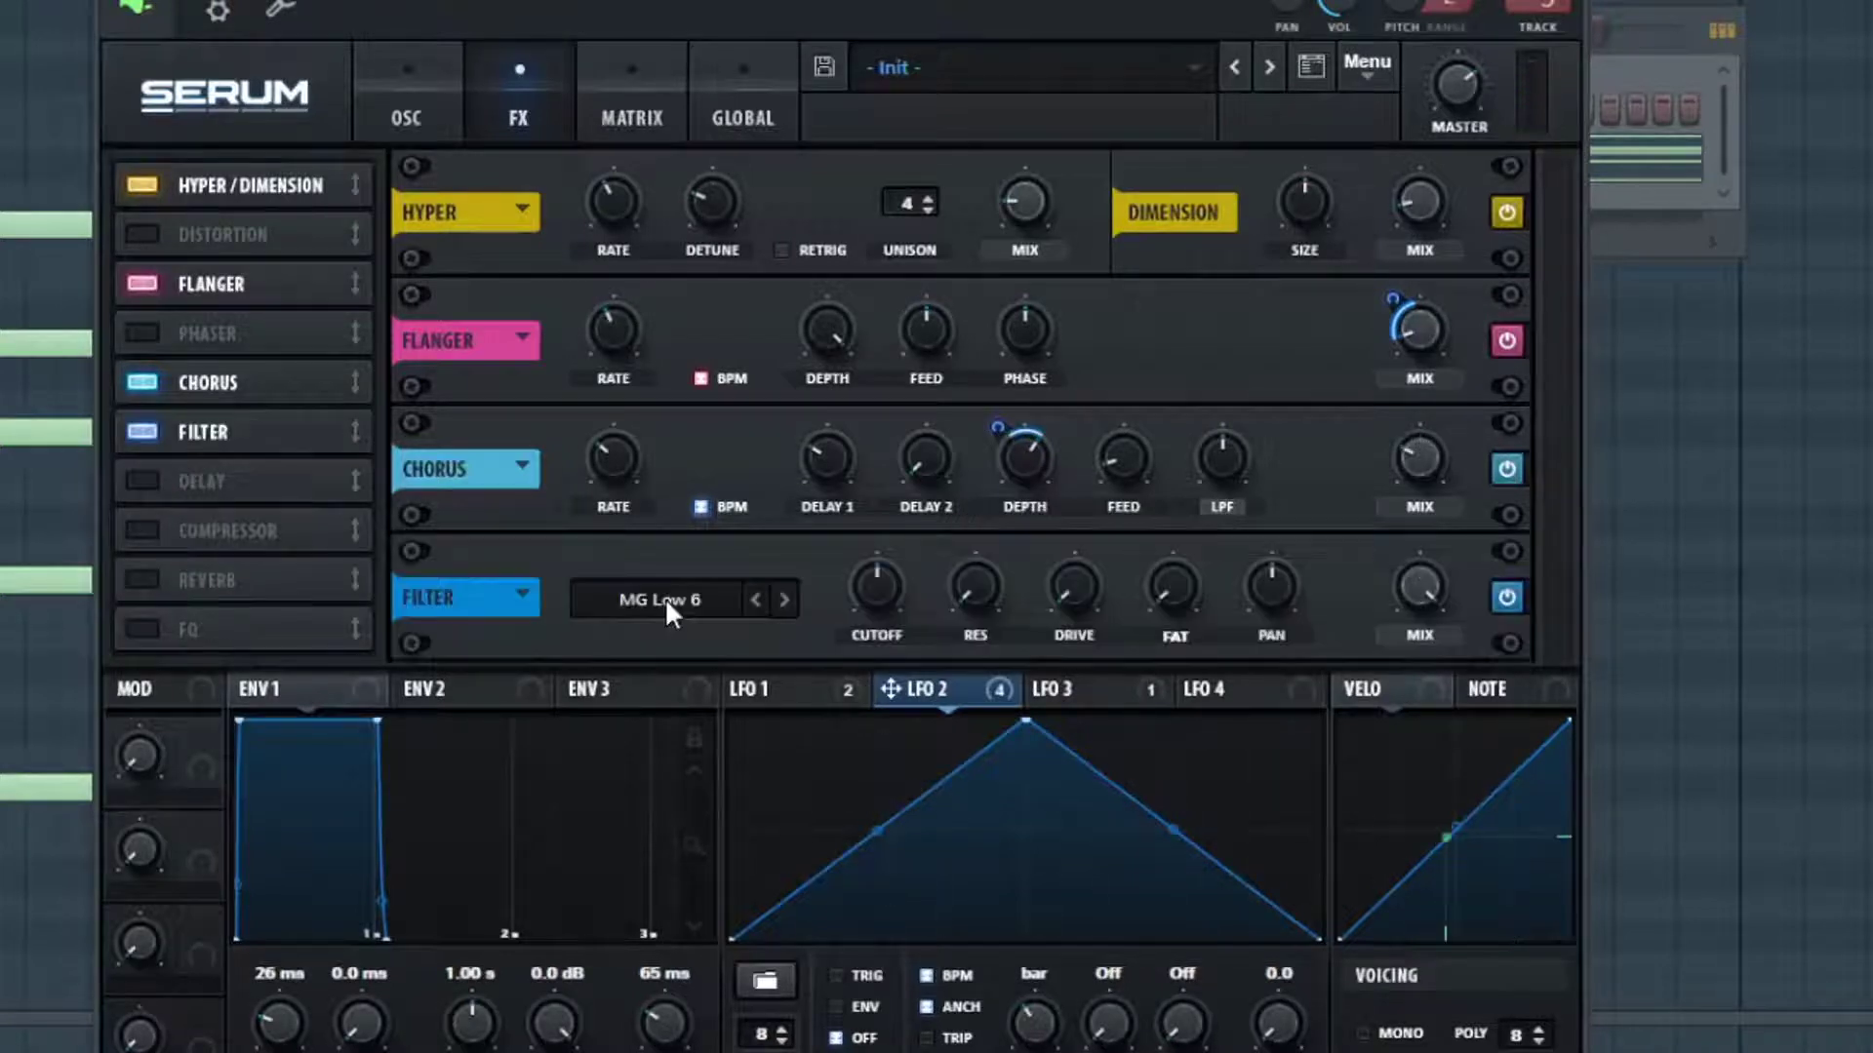
Enable Serum's FILTER effect and set its type to Flanges > Phs 48L6-.
click(665, 597)
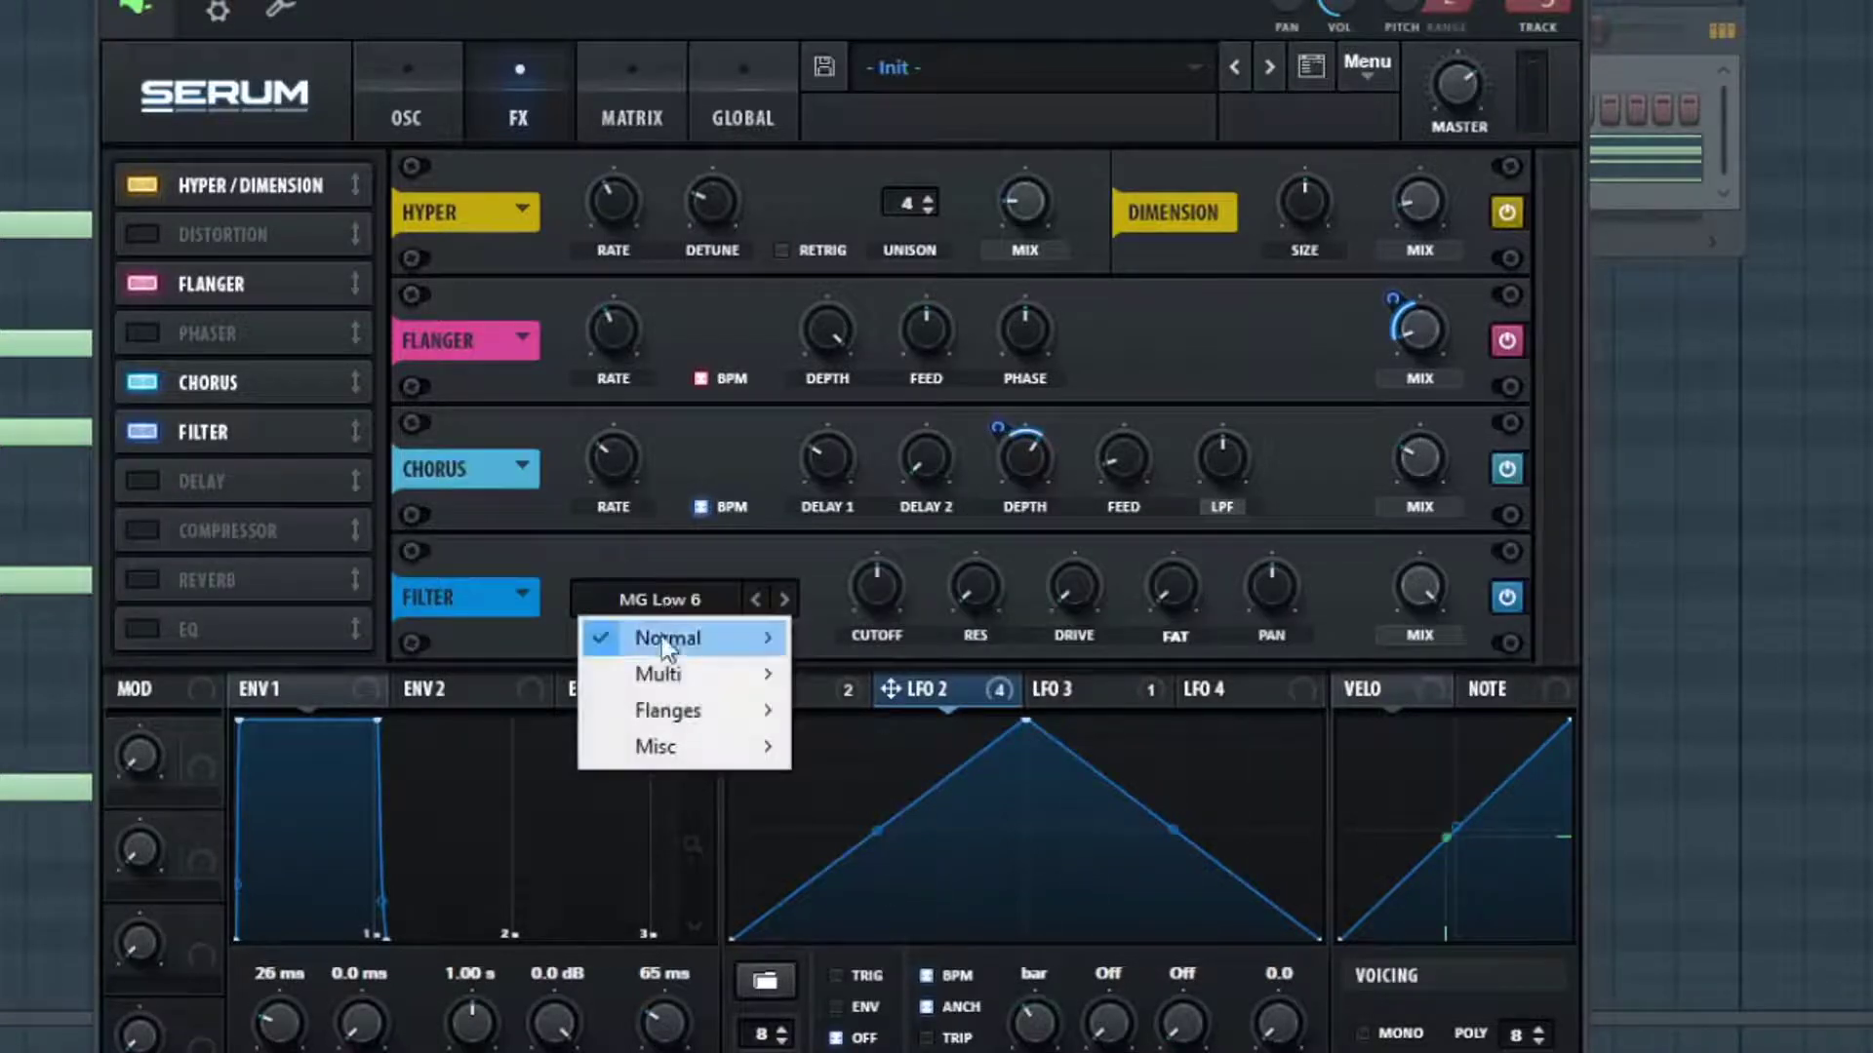
mouse_move(698, 726)
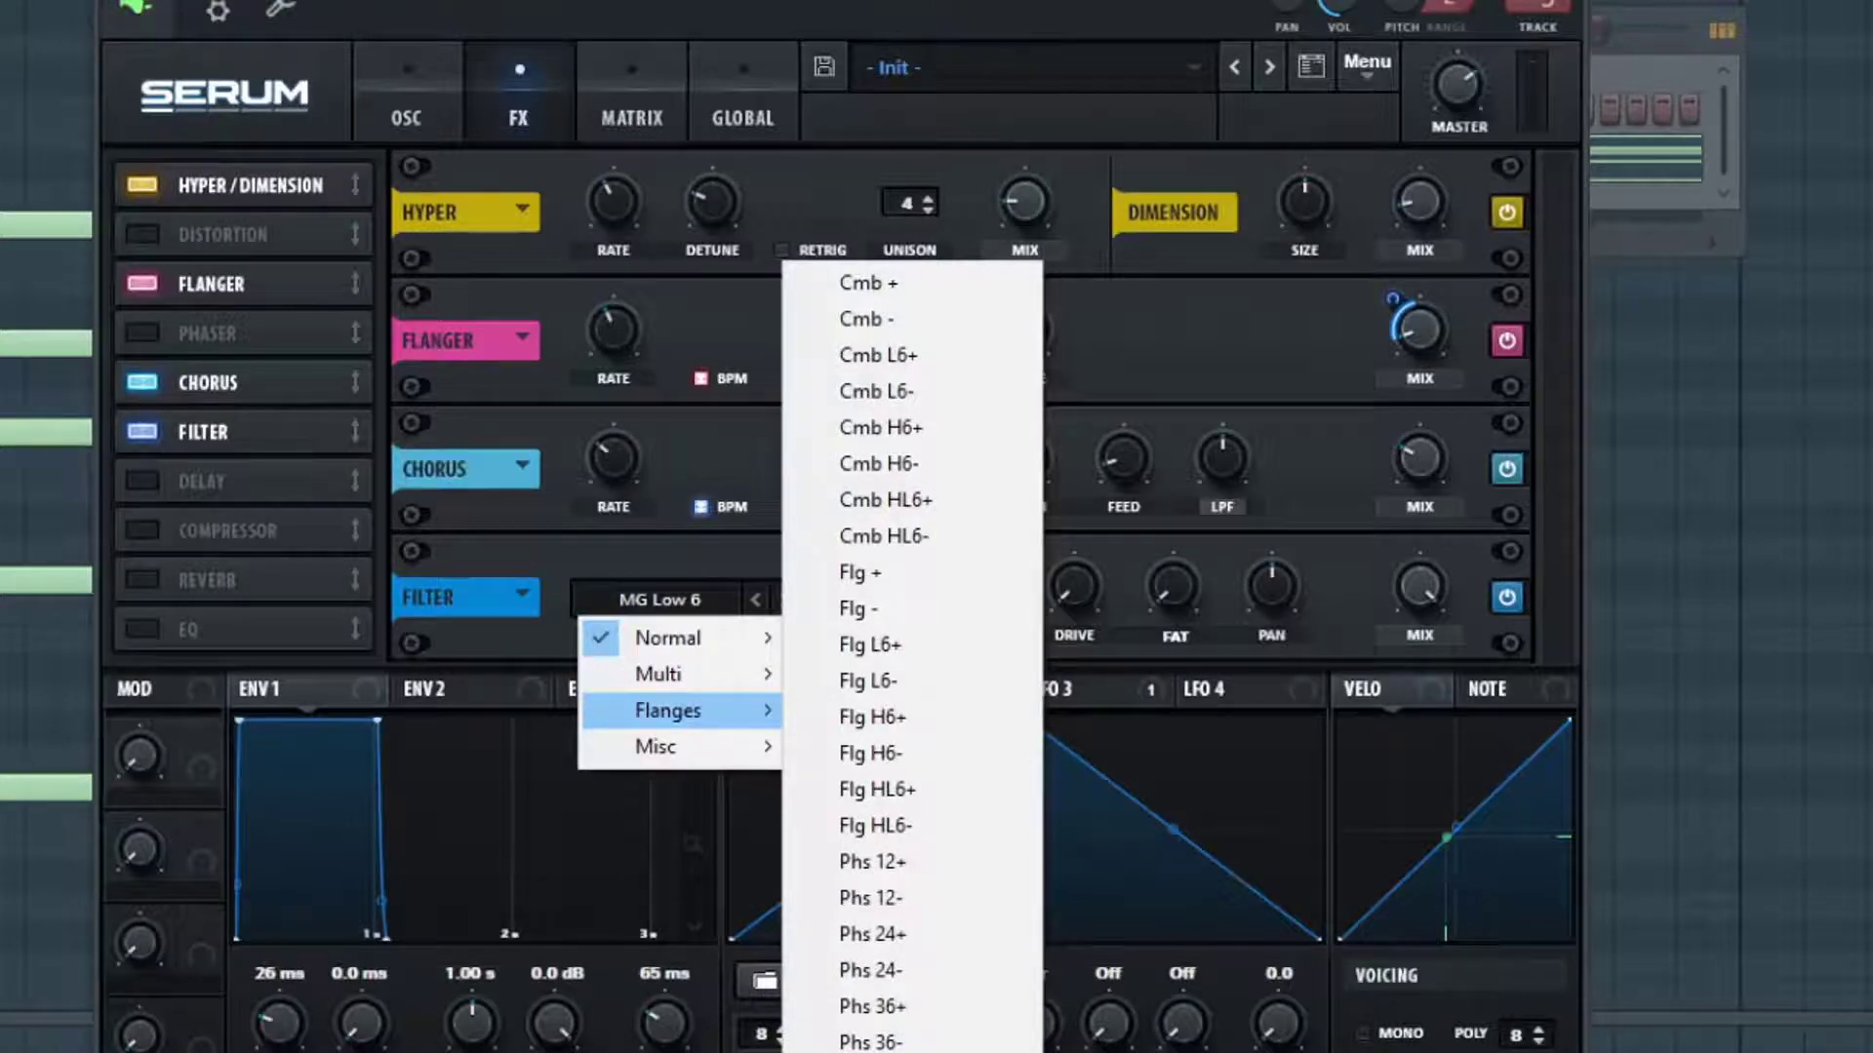
click(873, 1052)
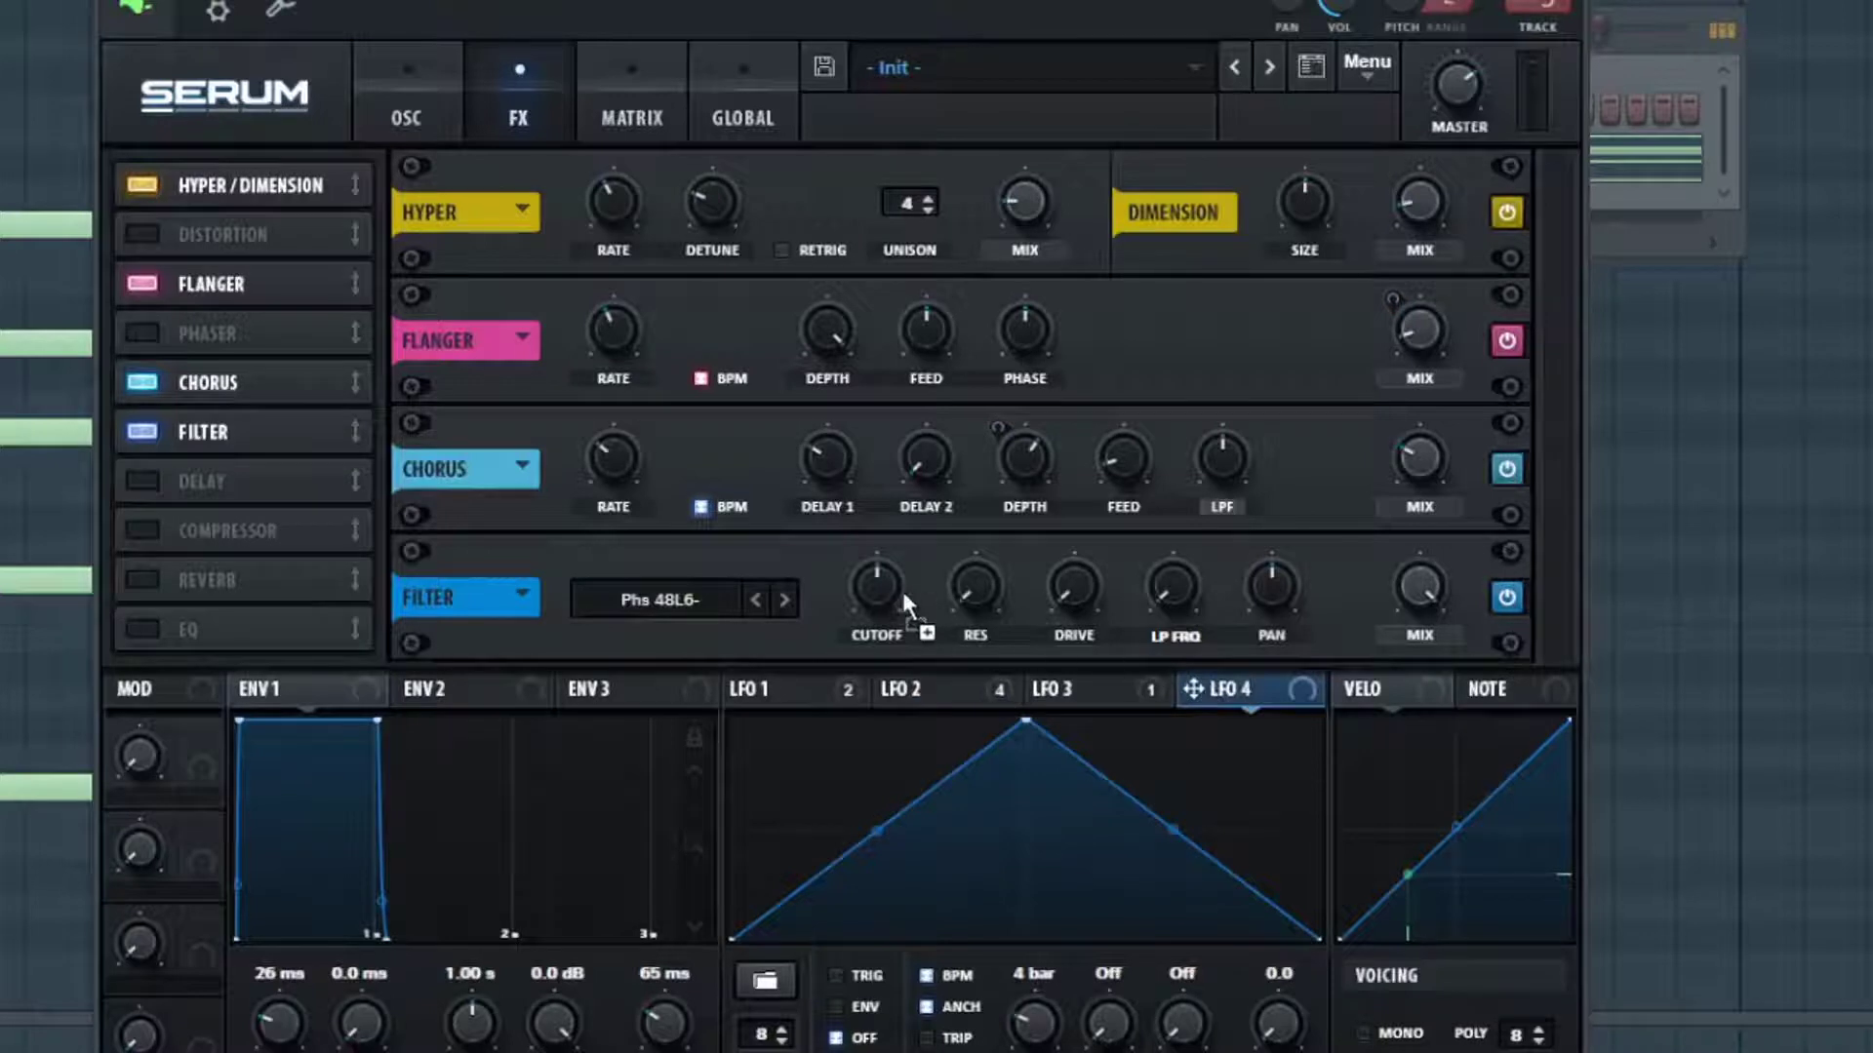
Modulate the filter cutoff with LFO 4 at amount 64, lower the cutoff, and set mix around 80%.
drag(904, 597, 840, 646)
right_click(871, 592)
click(875, 601)
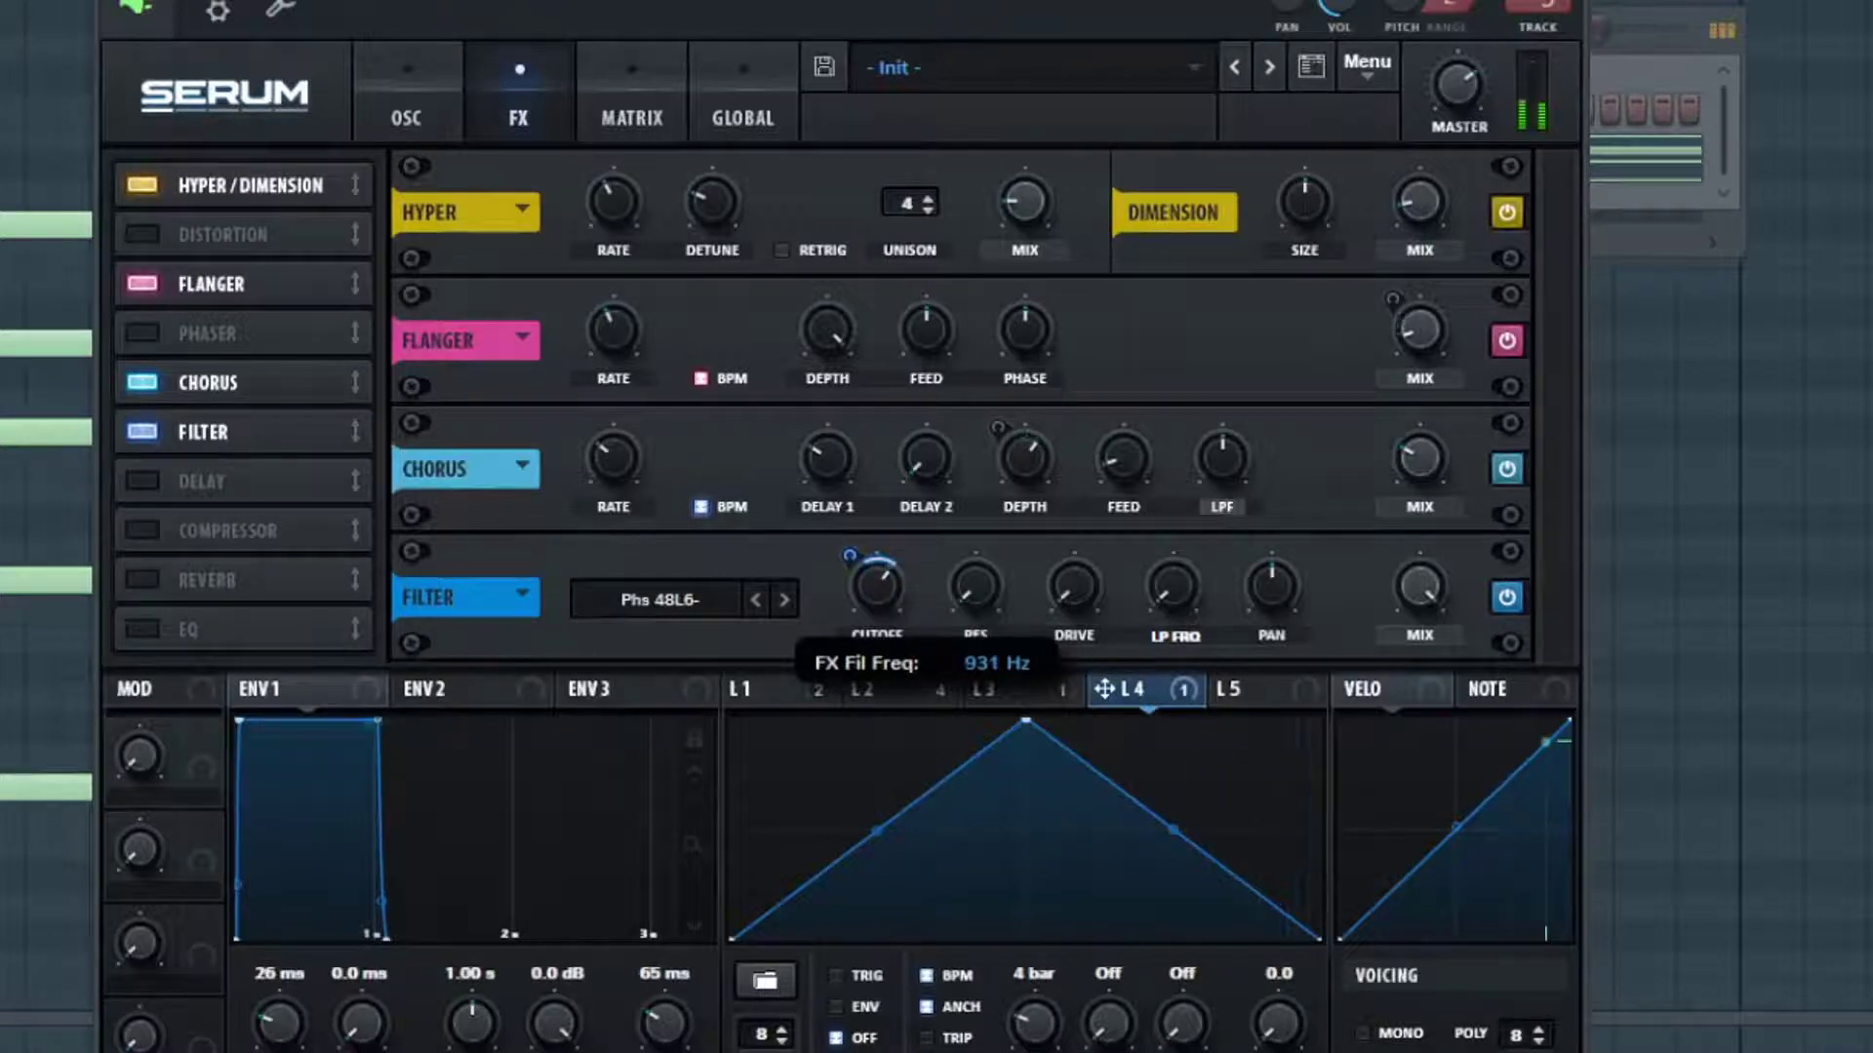
drag(875, 601, 875, 606)
drag(1446, 593, 1412, 662)
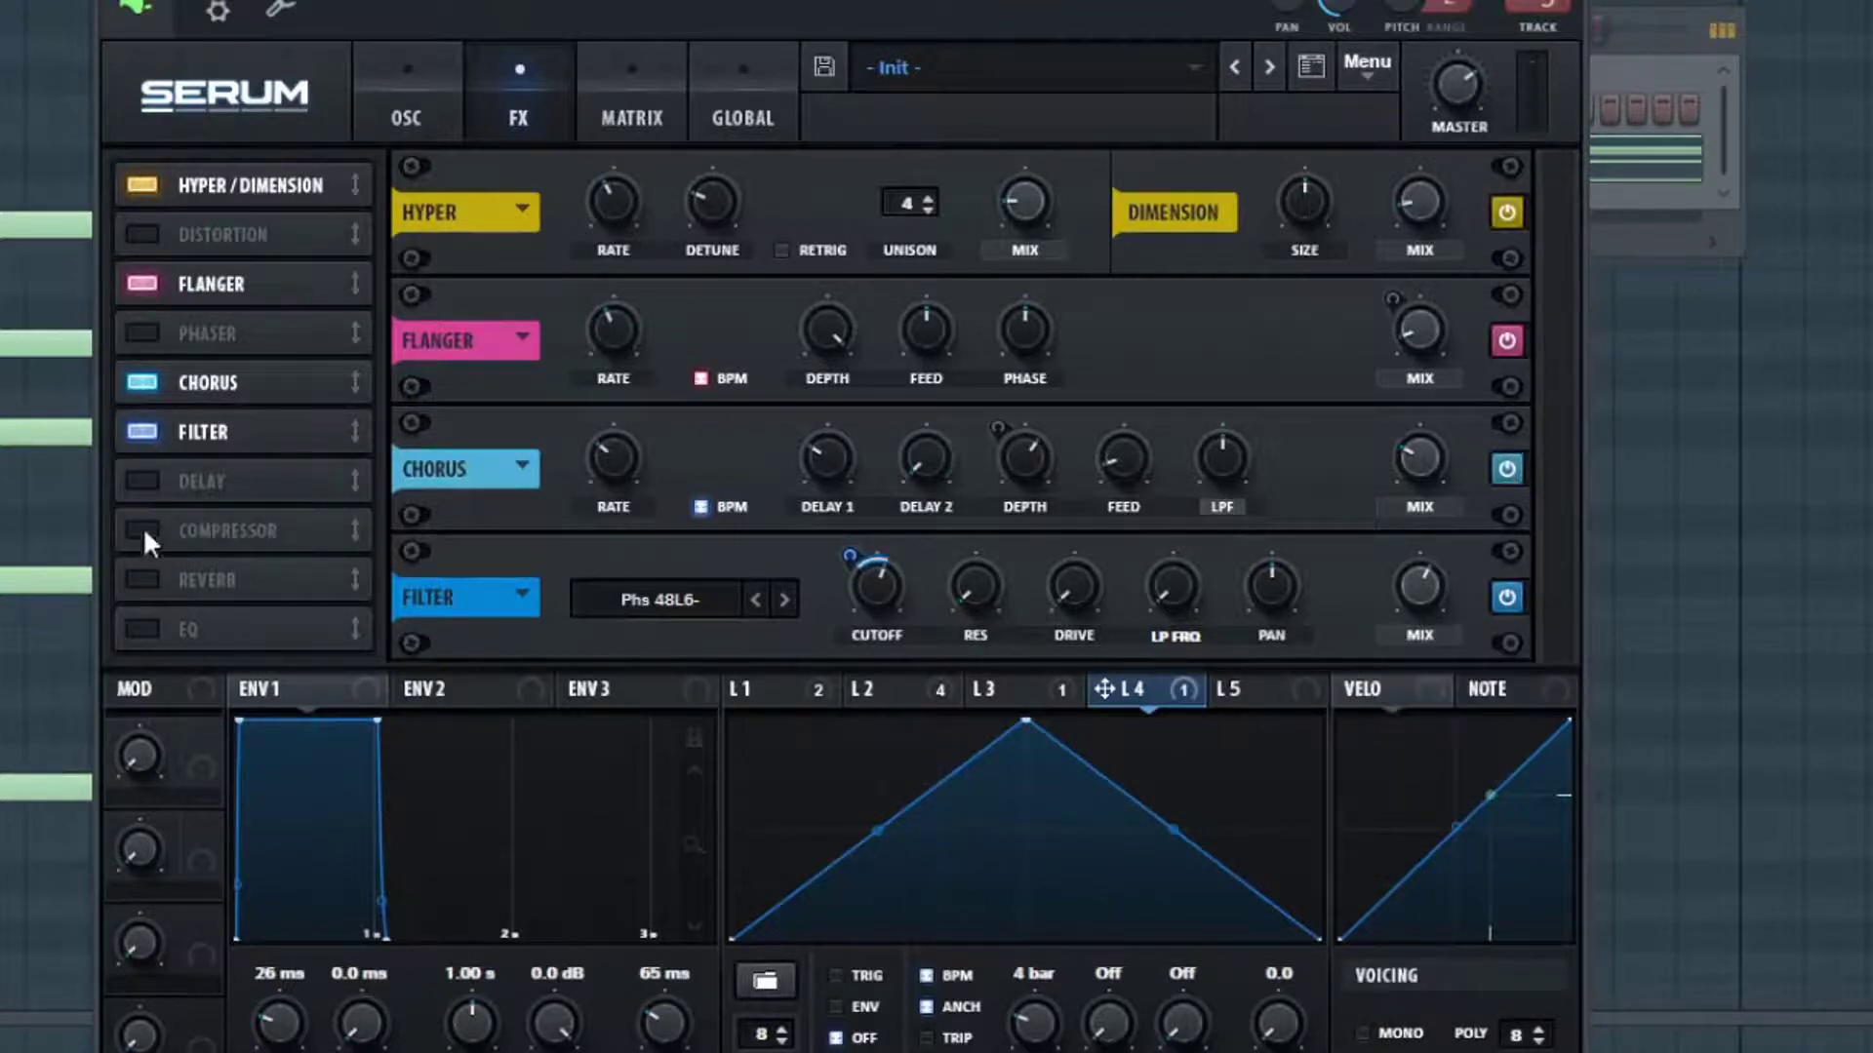
Enable the EQ below the filter, with a high-pass low band and a low-pass high band.
click(141, 629)
drag(142, 629, 236, 478)
click(862, 629)
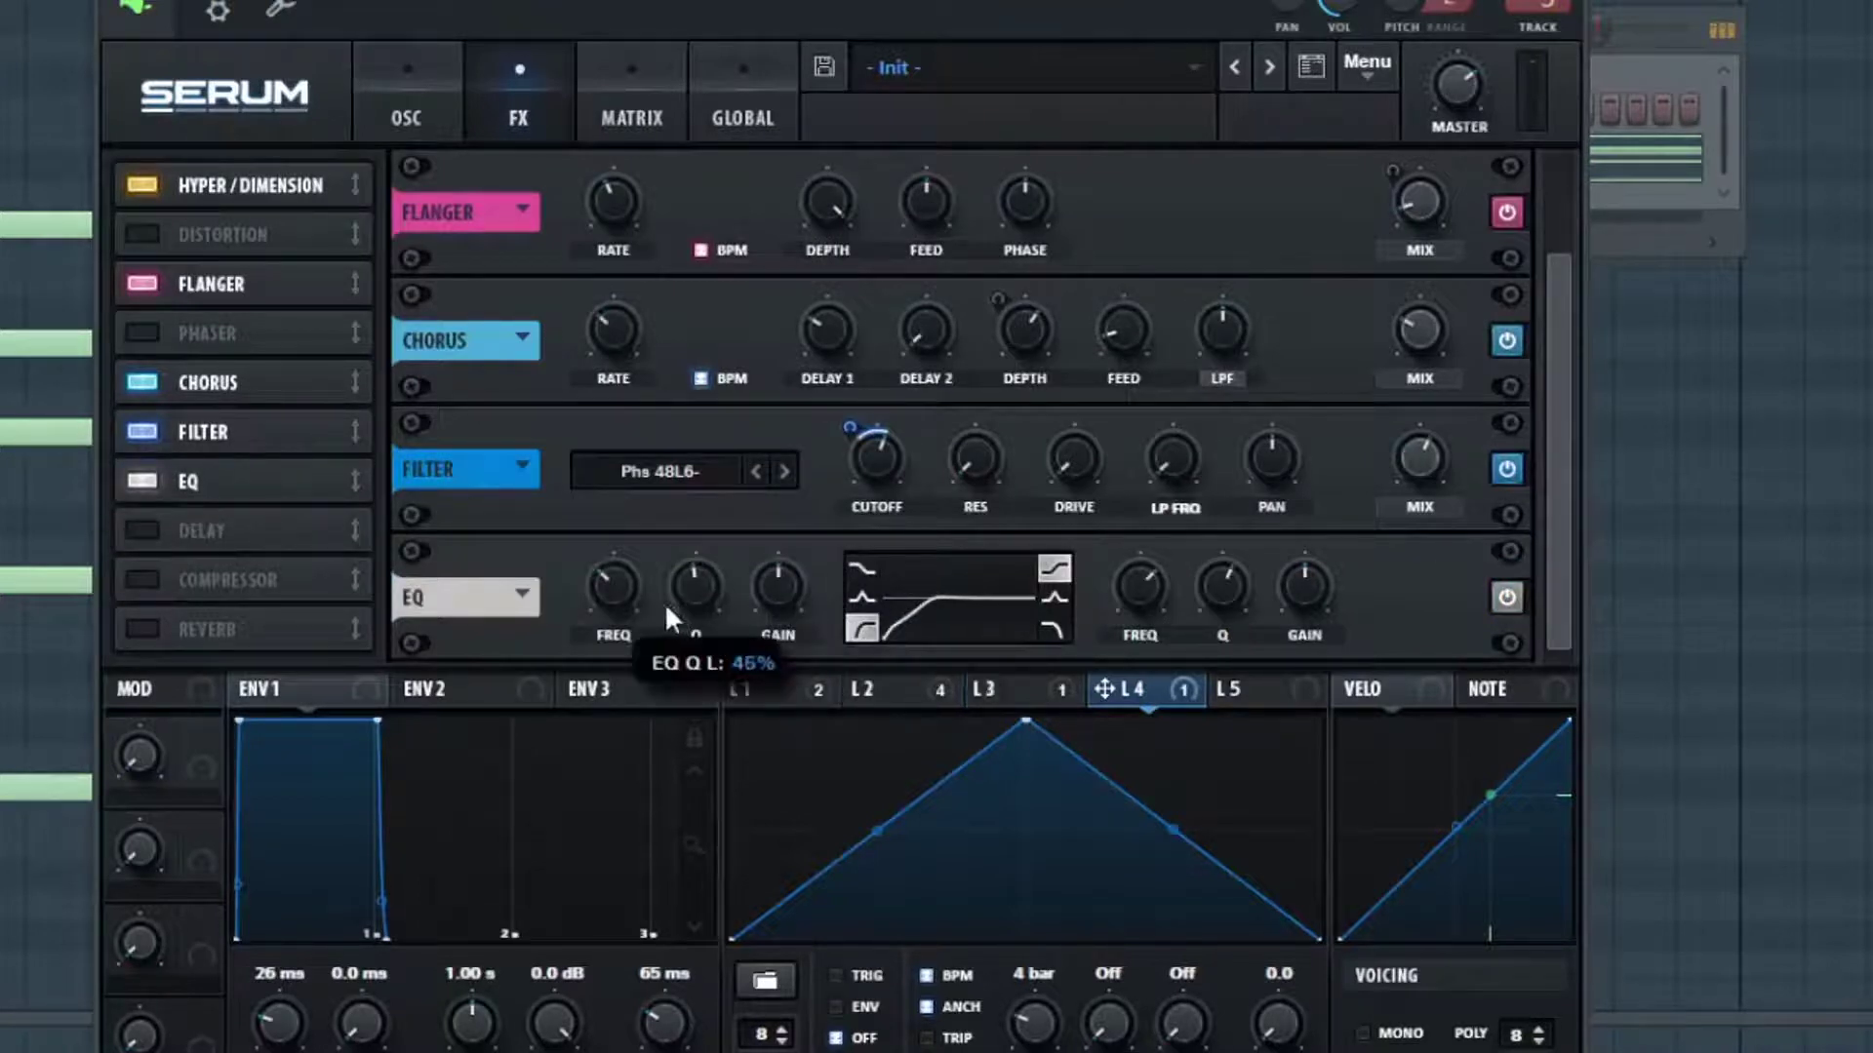
click(1053, 629)
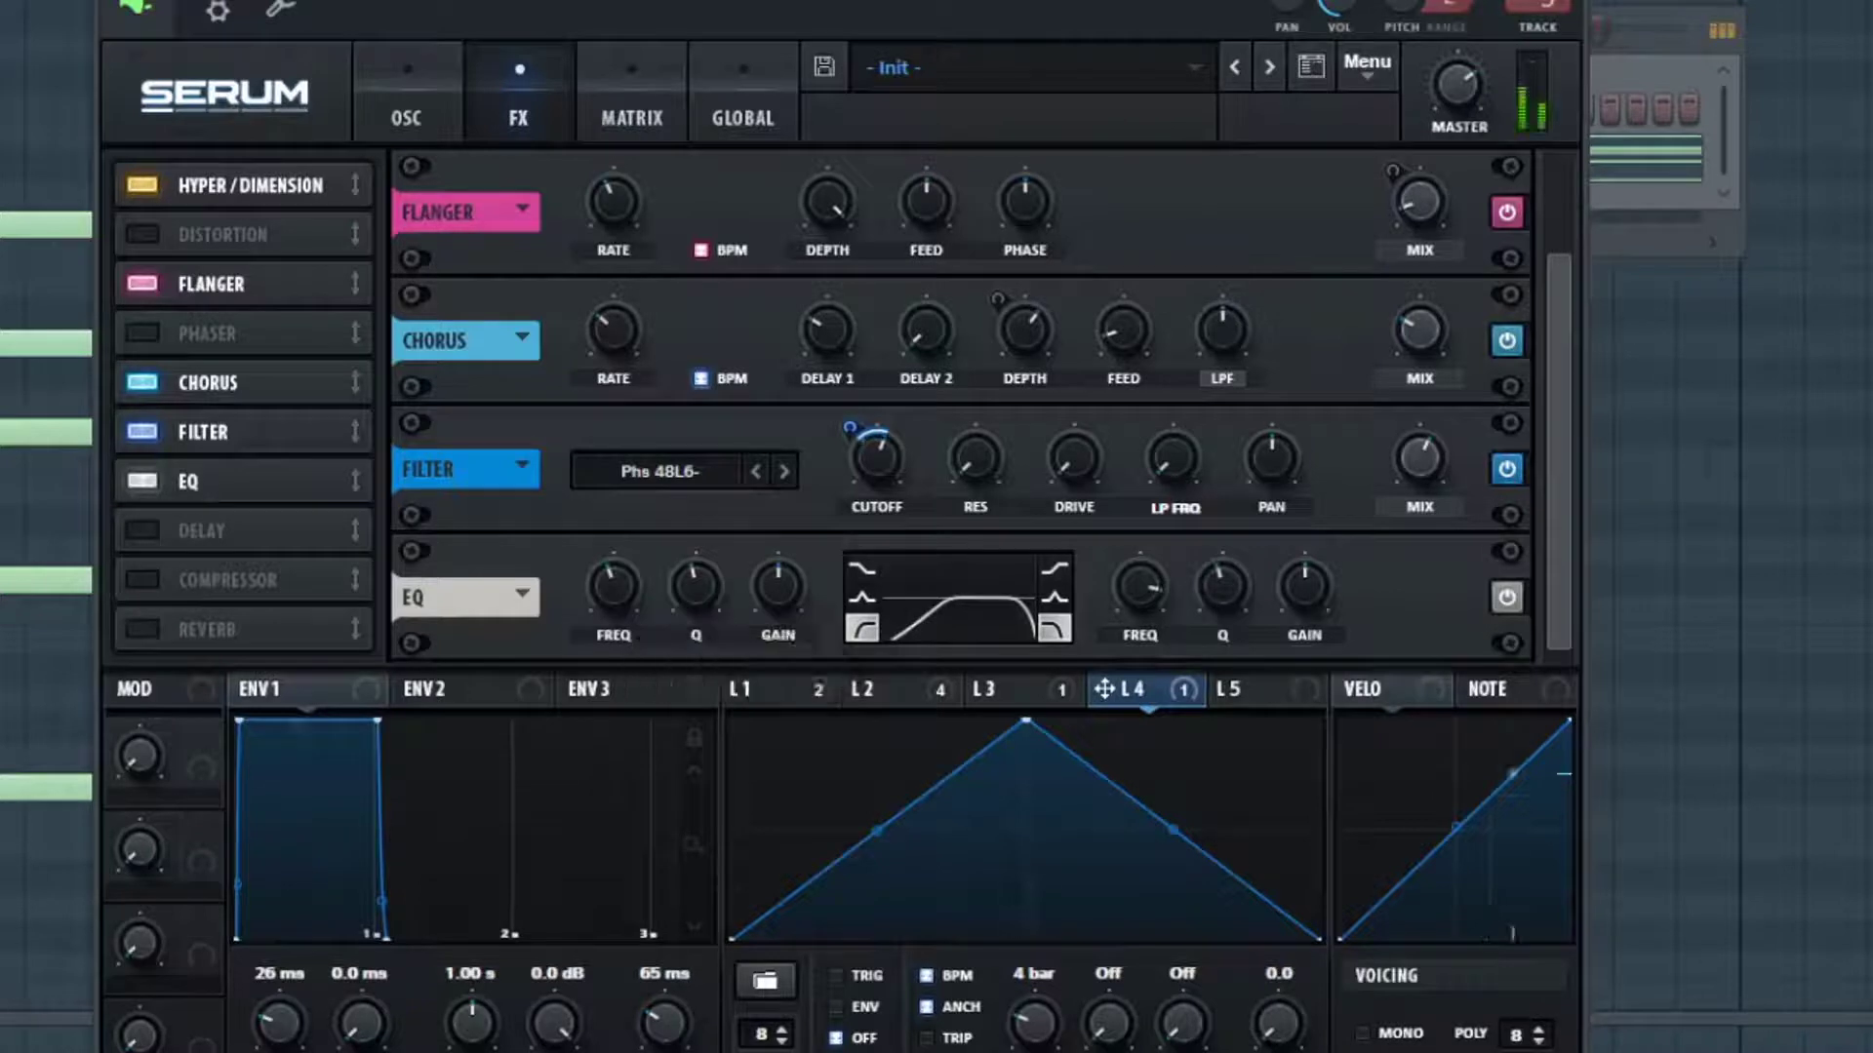
Enable the Hall reverb with size 60%, wet mix 64% and low cut 18%.
click(223, 632)
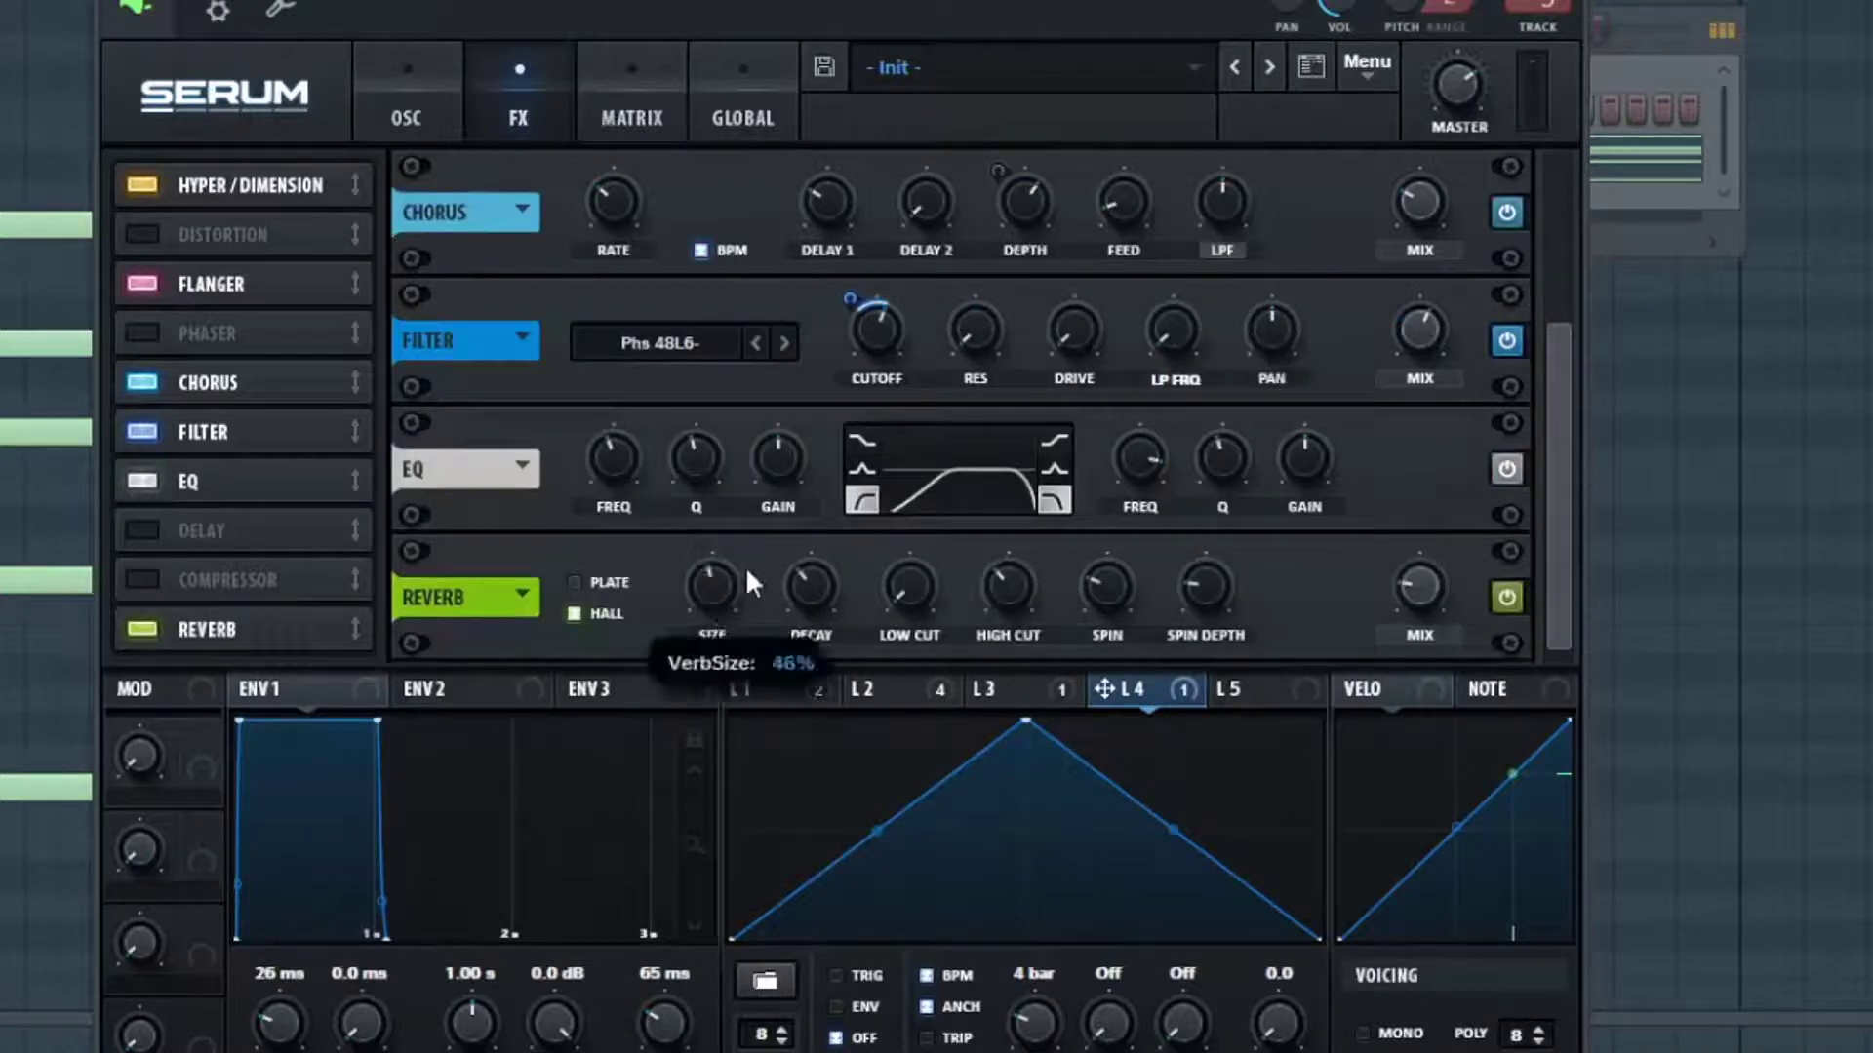
drag(737, 597, 739, 593)
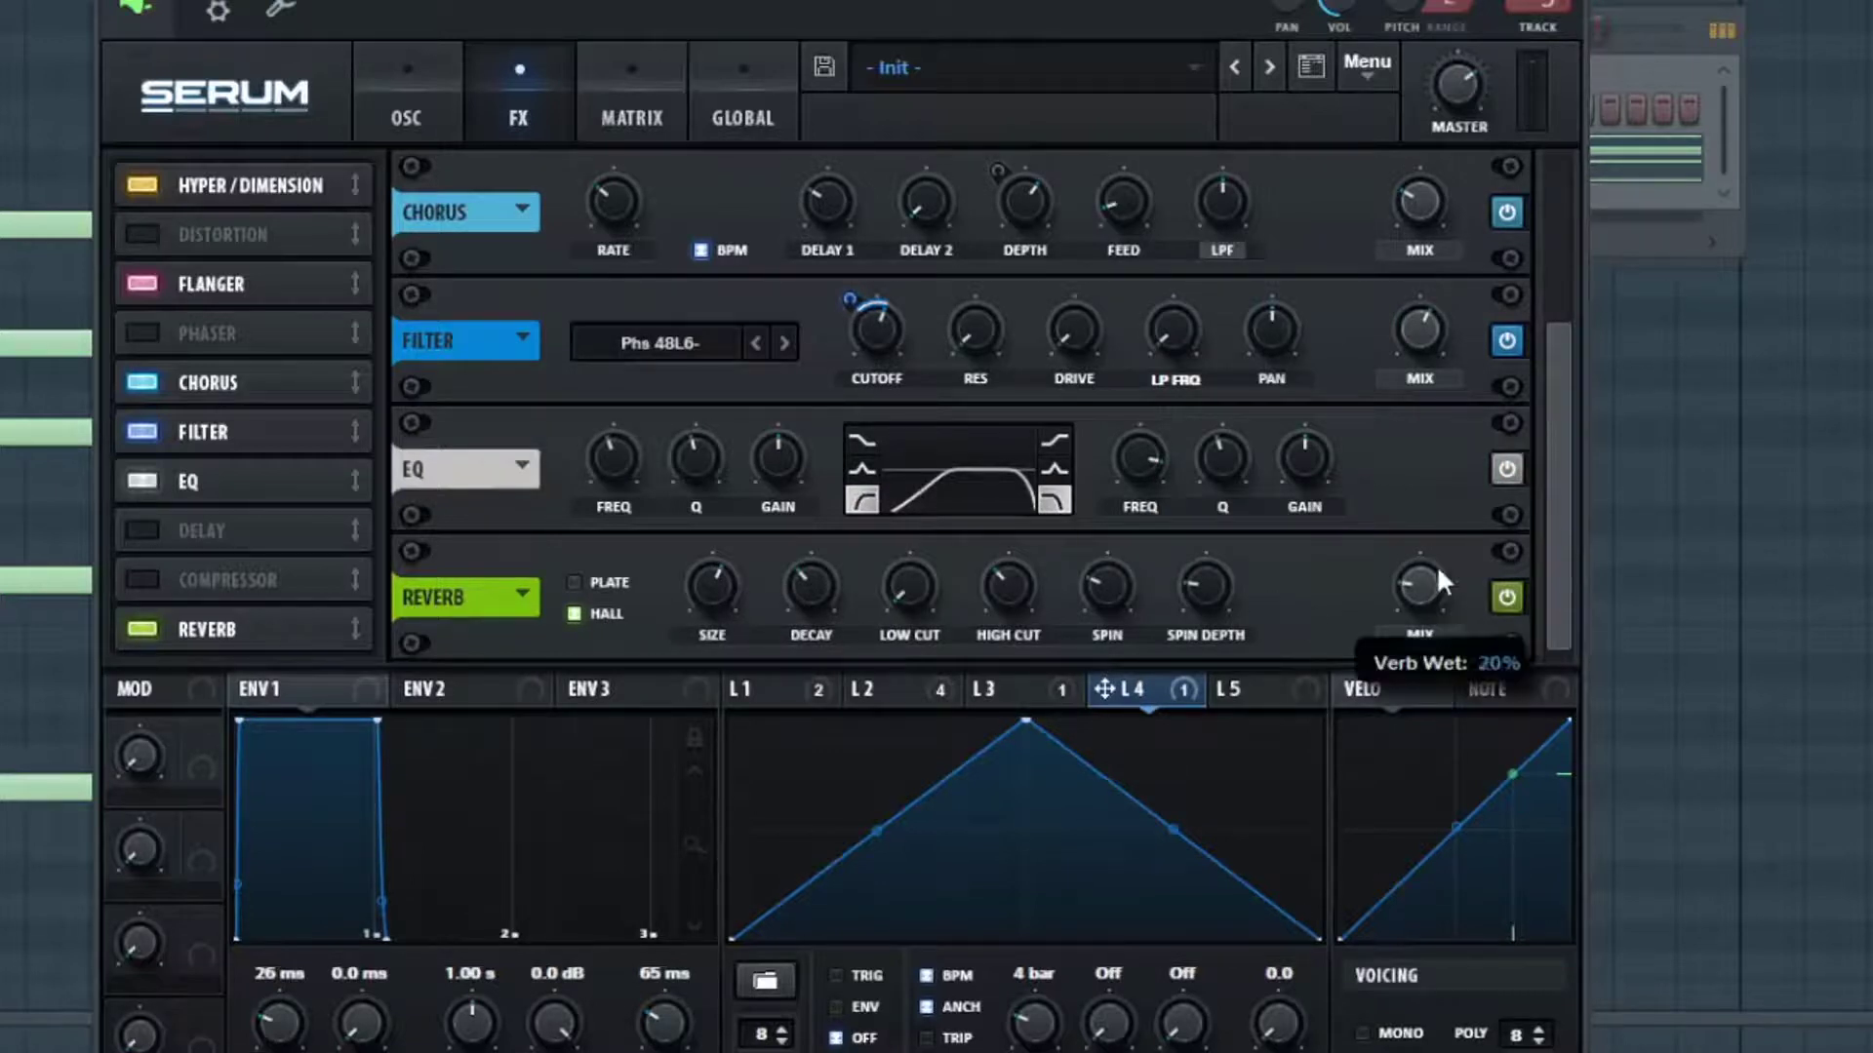
drag(1432, 583, 1513, 507)
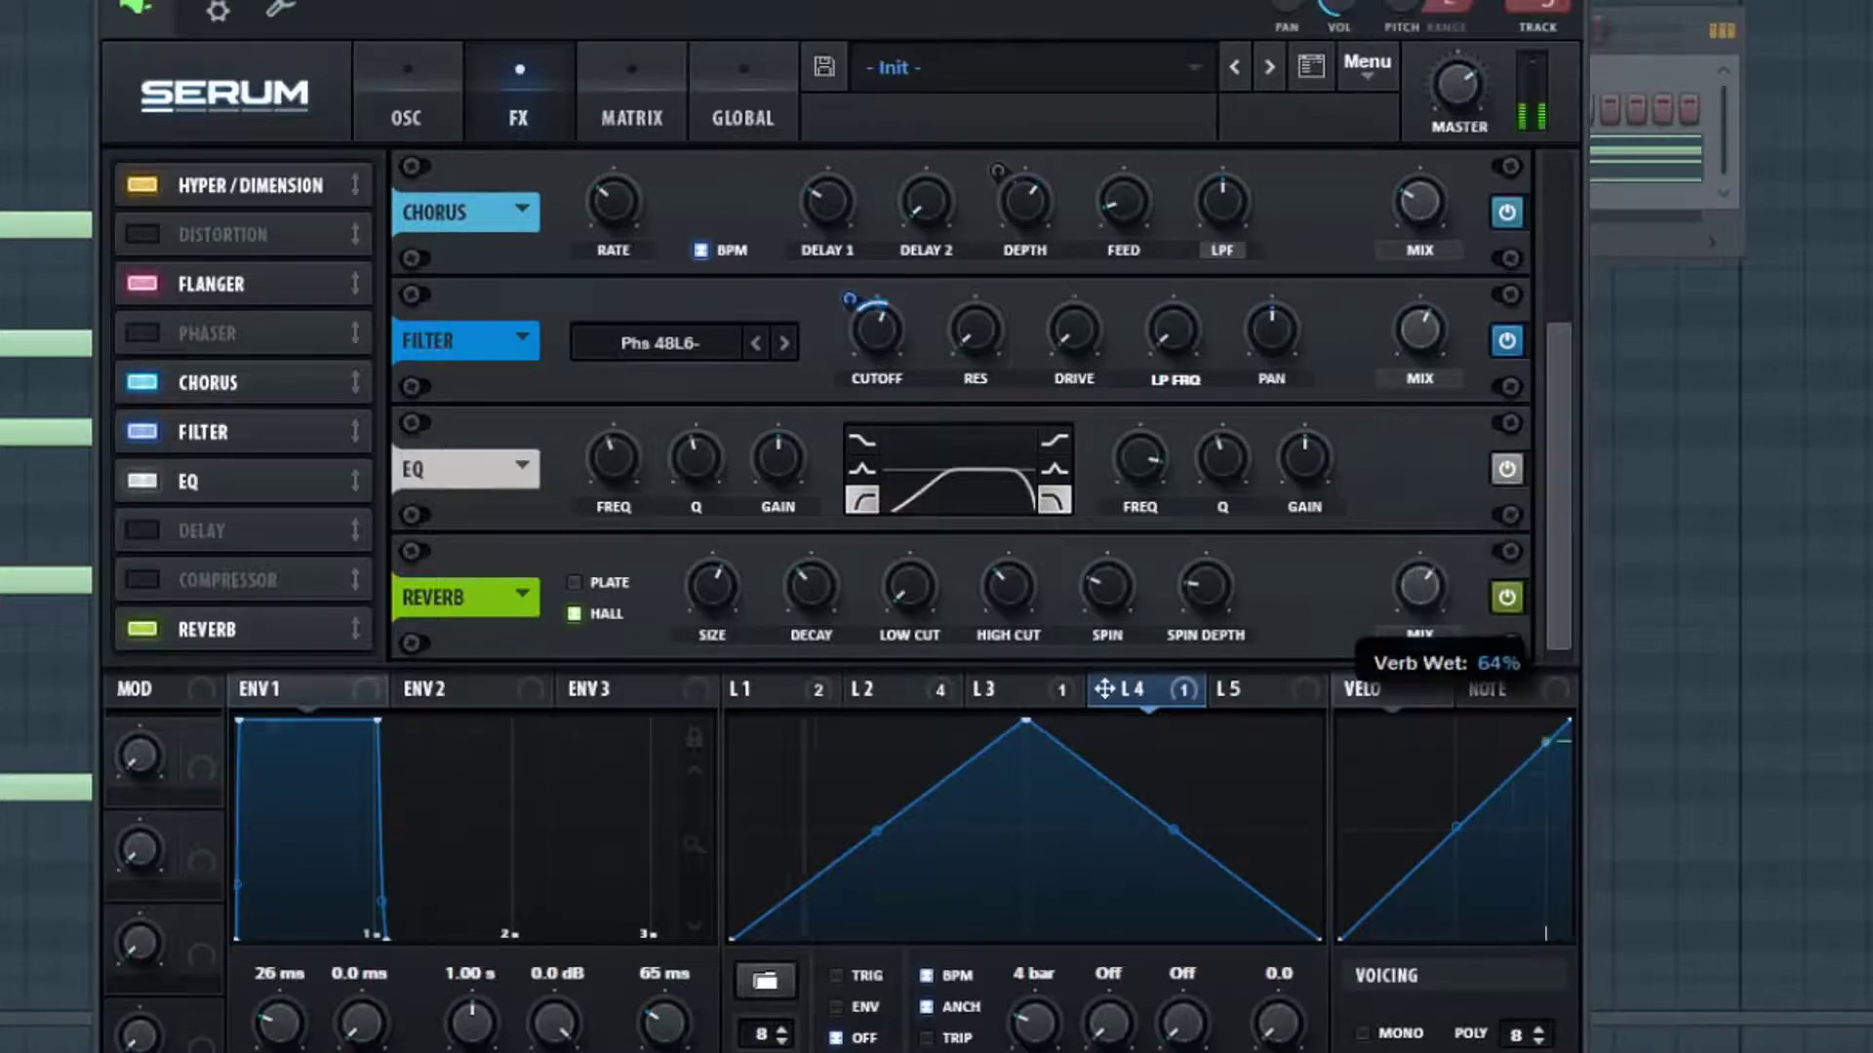
mouse_move(929, 607)
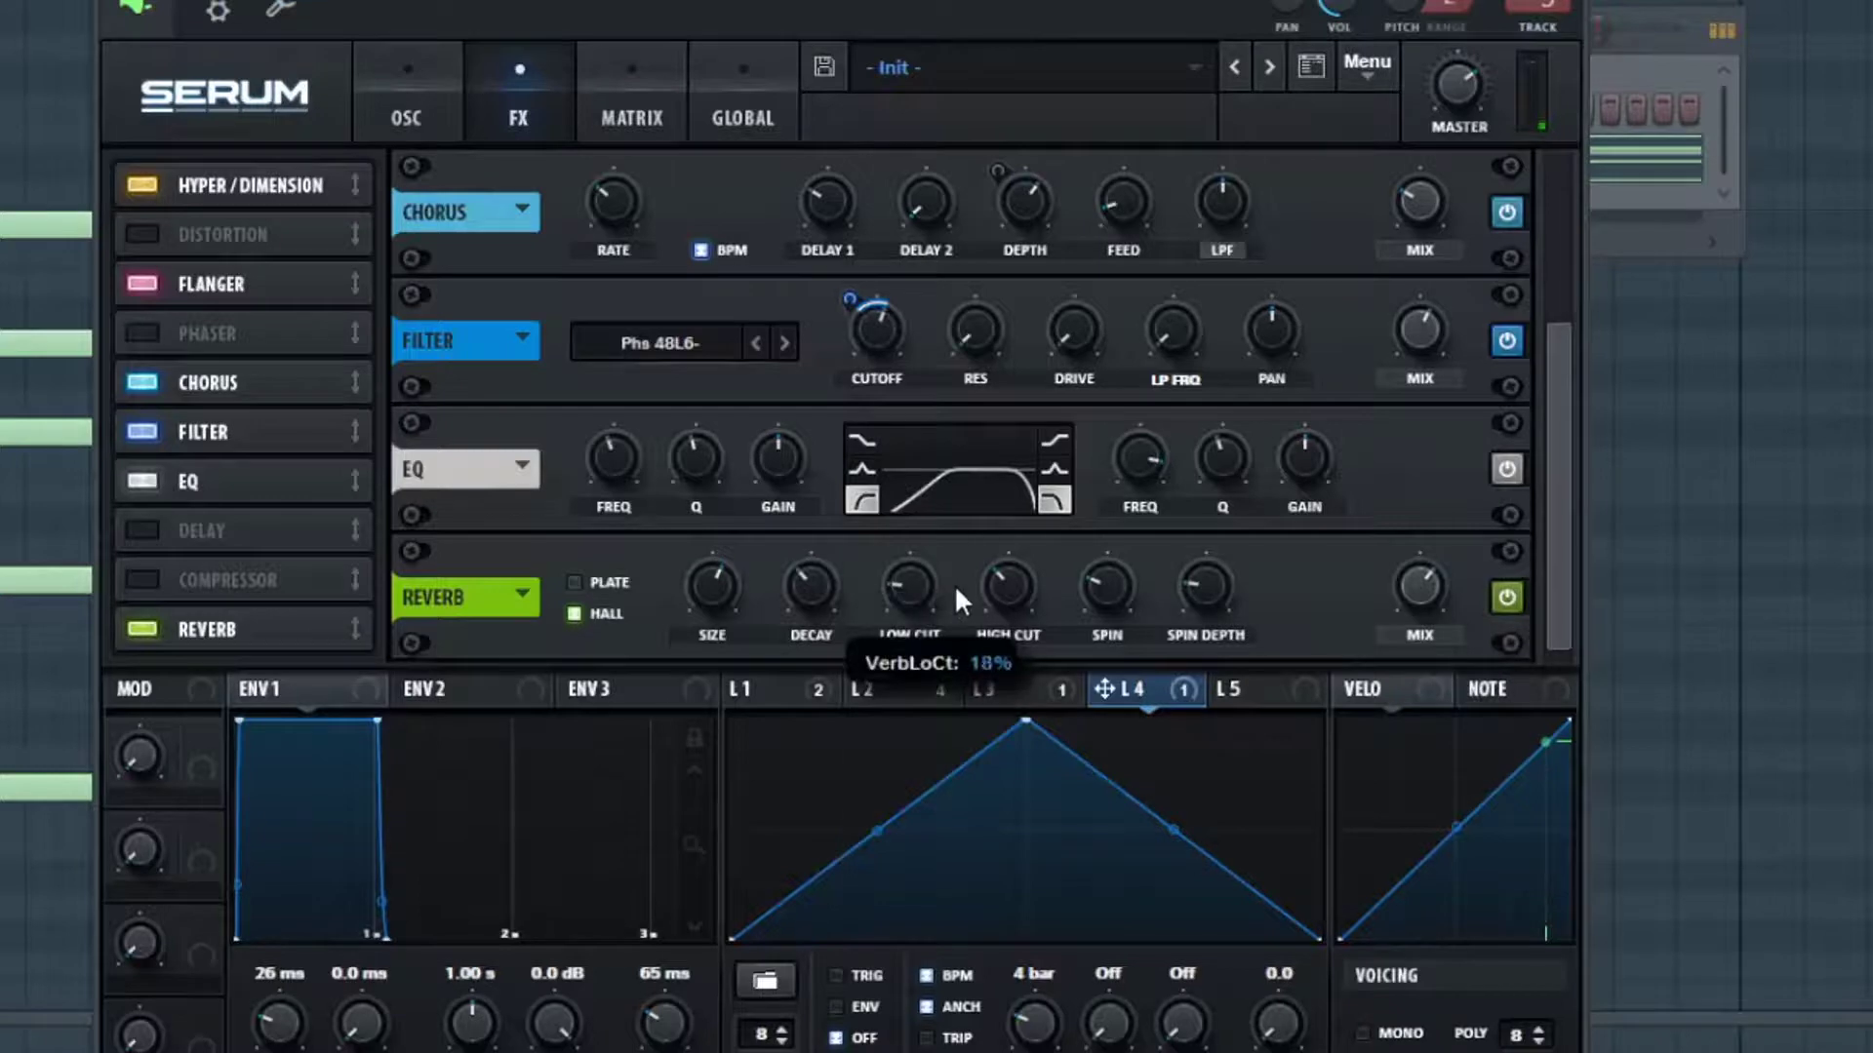
drag(956, 590, 1026, 587)
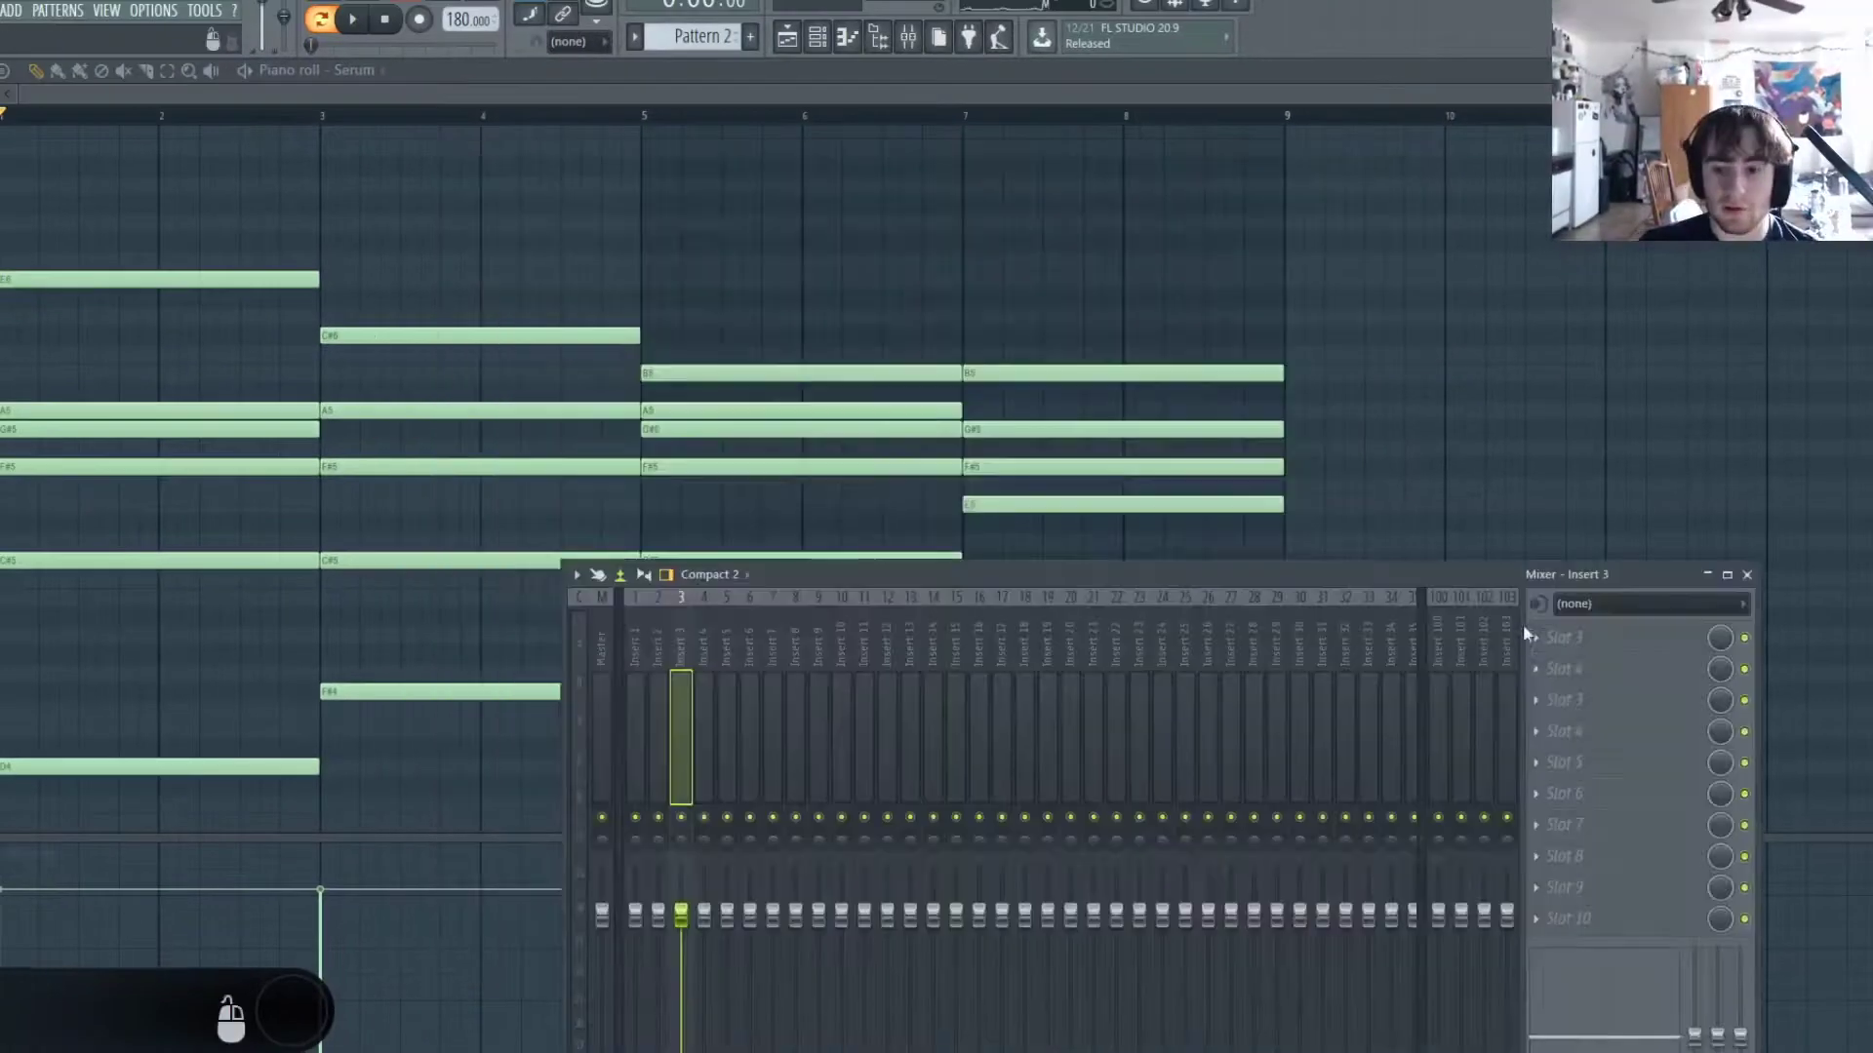
Load Fruity parametric EQ 2 into Insert 3's first slot, then hide the mixer to show the piano roll.
click(1527, 634)
click(1024, 931)
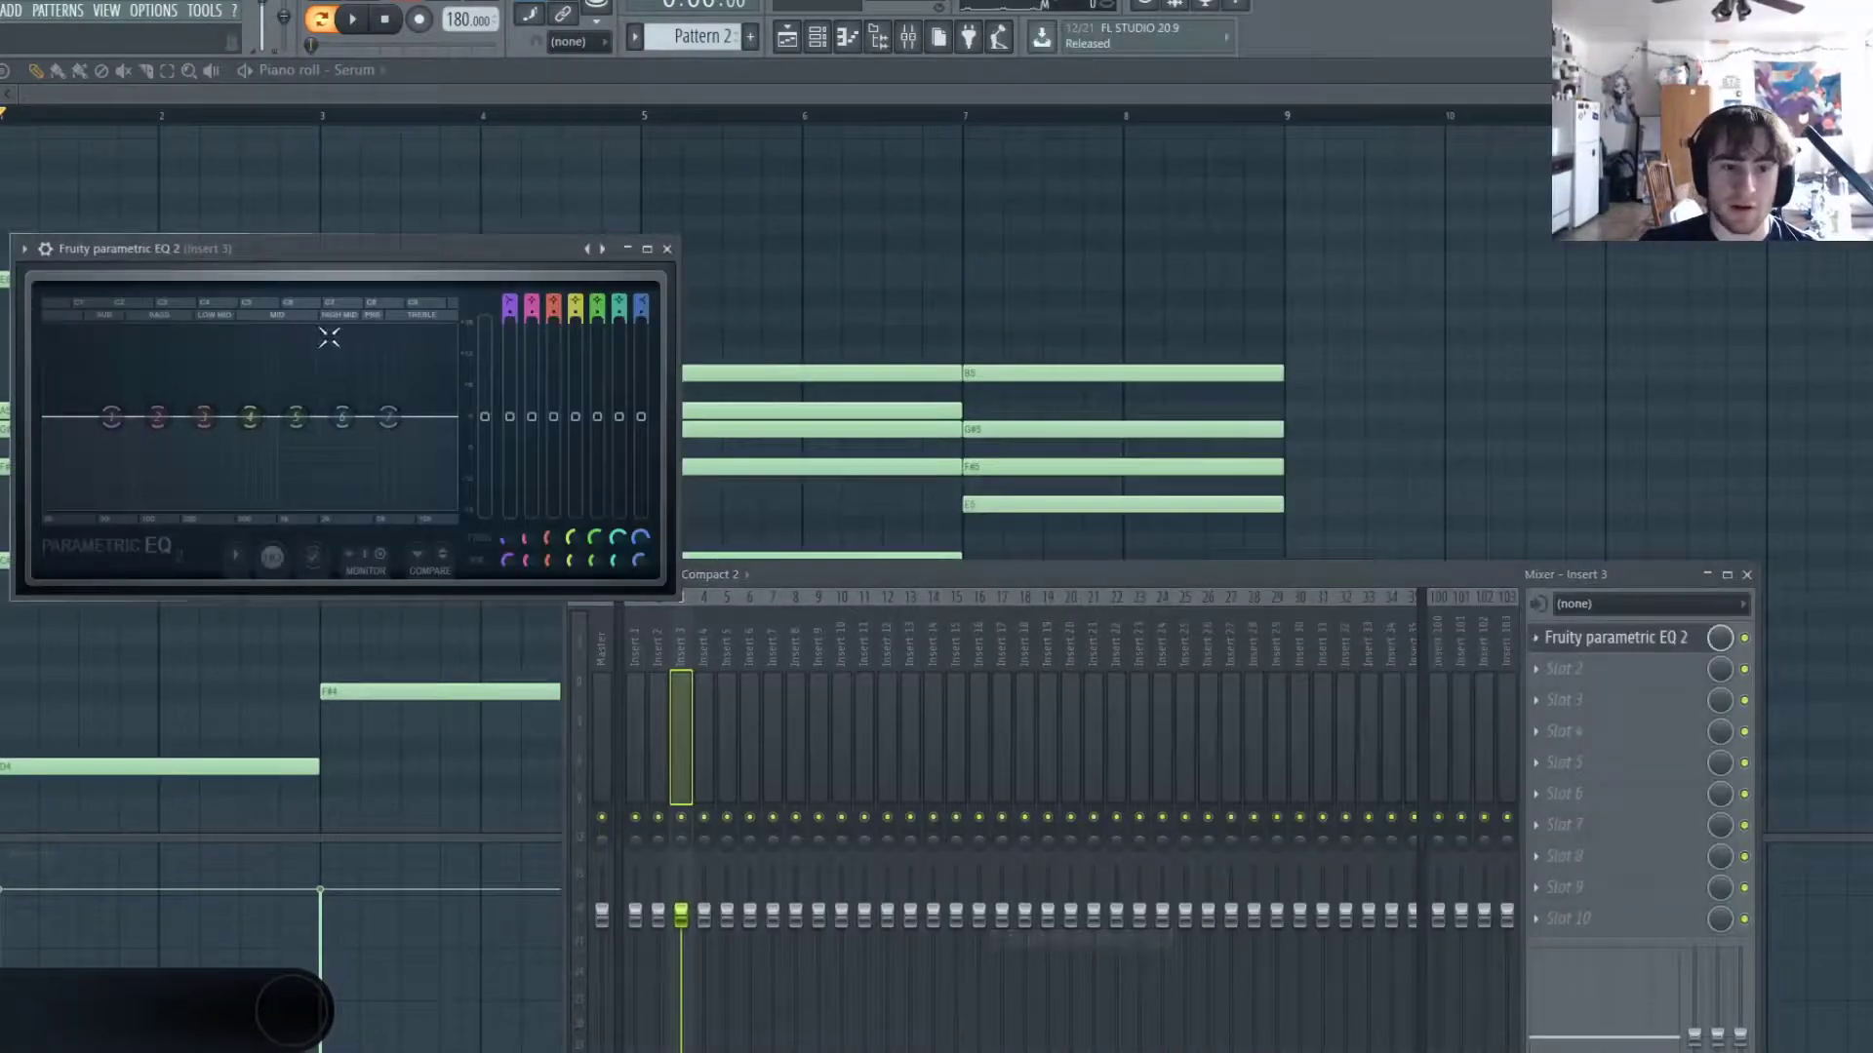
drag(262, 377, 682, 611)
key(space)
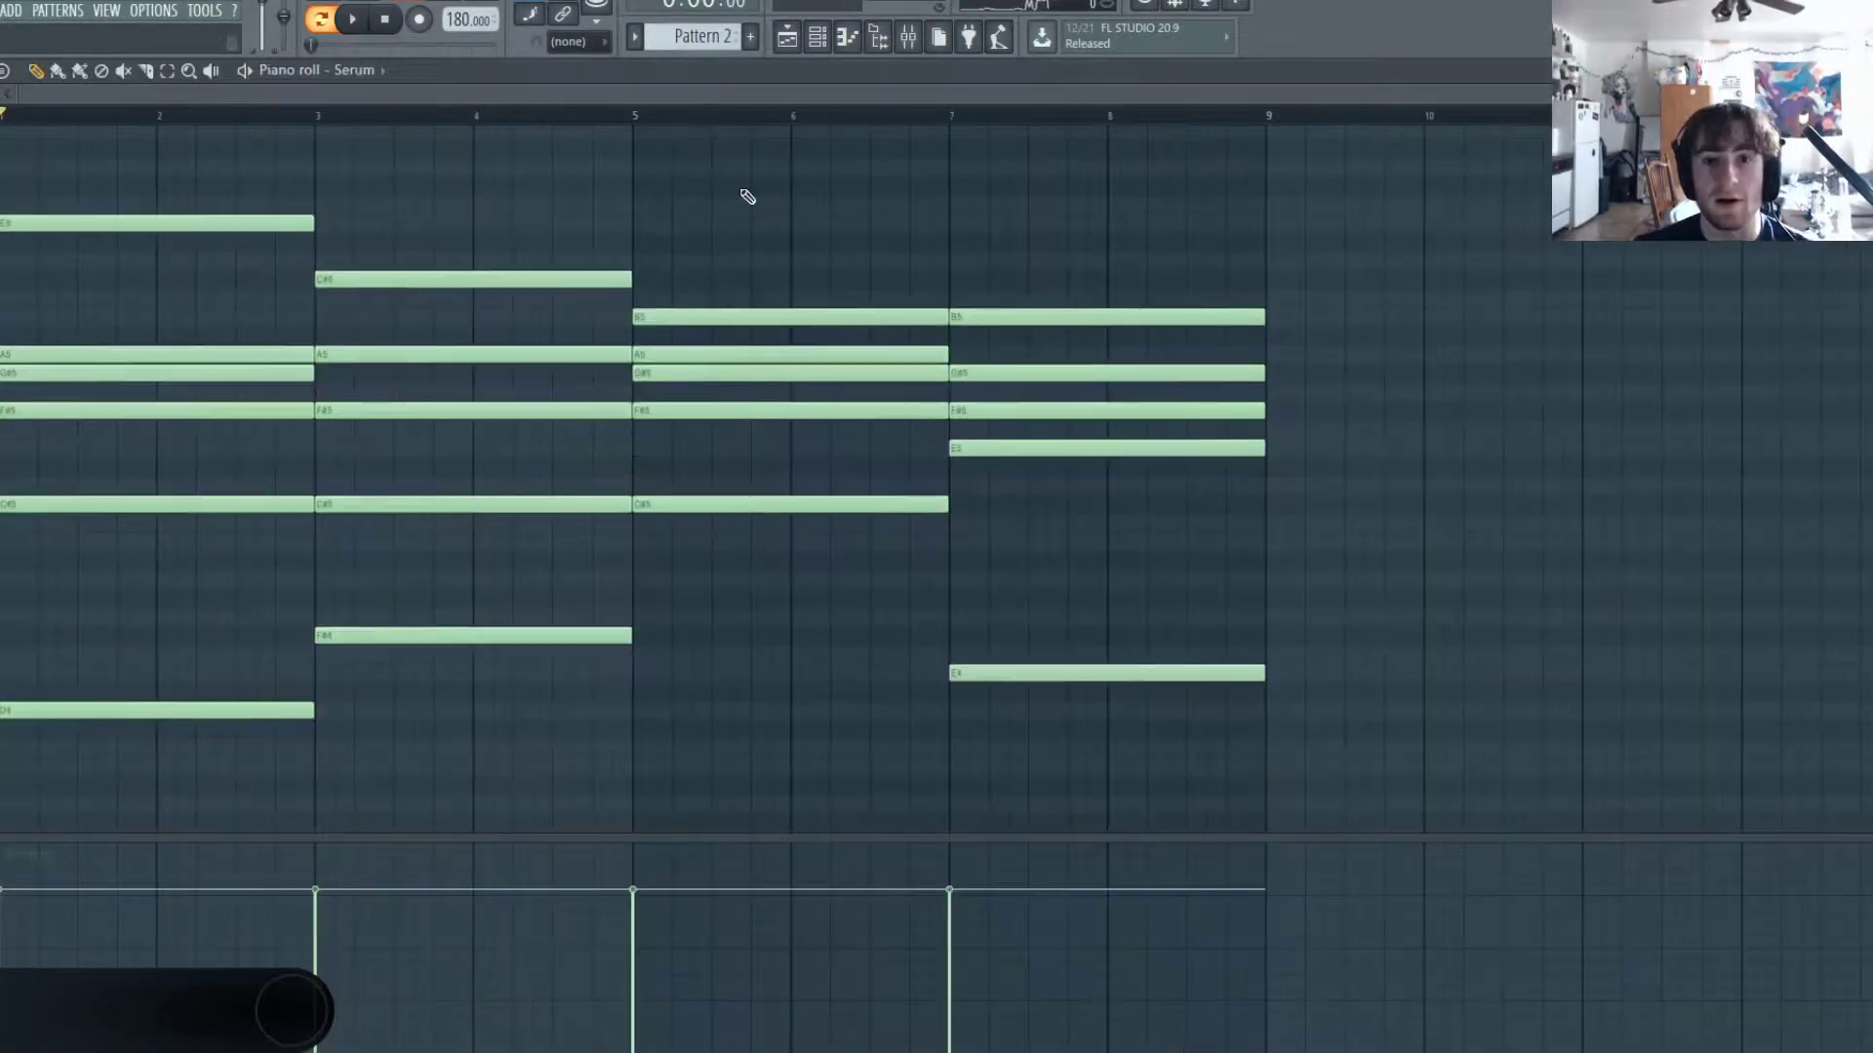
key(space)
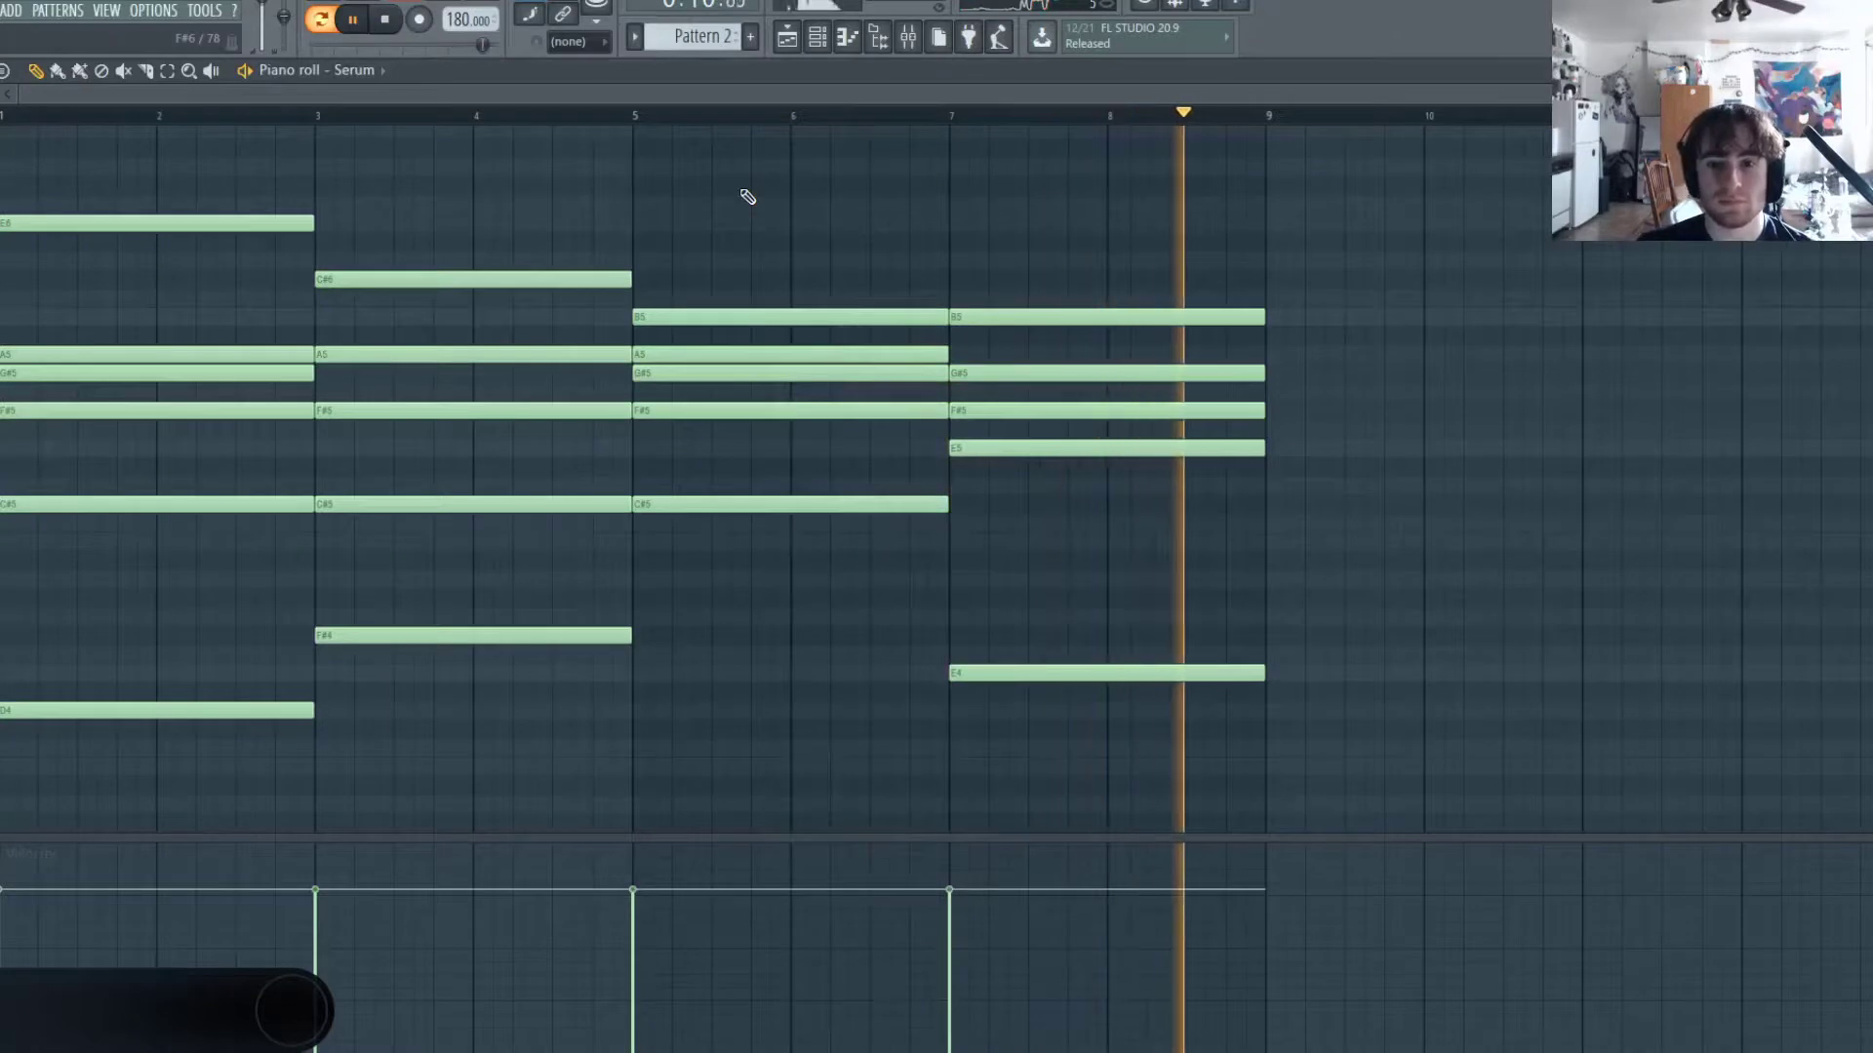
key(space)
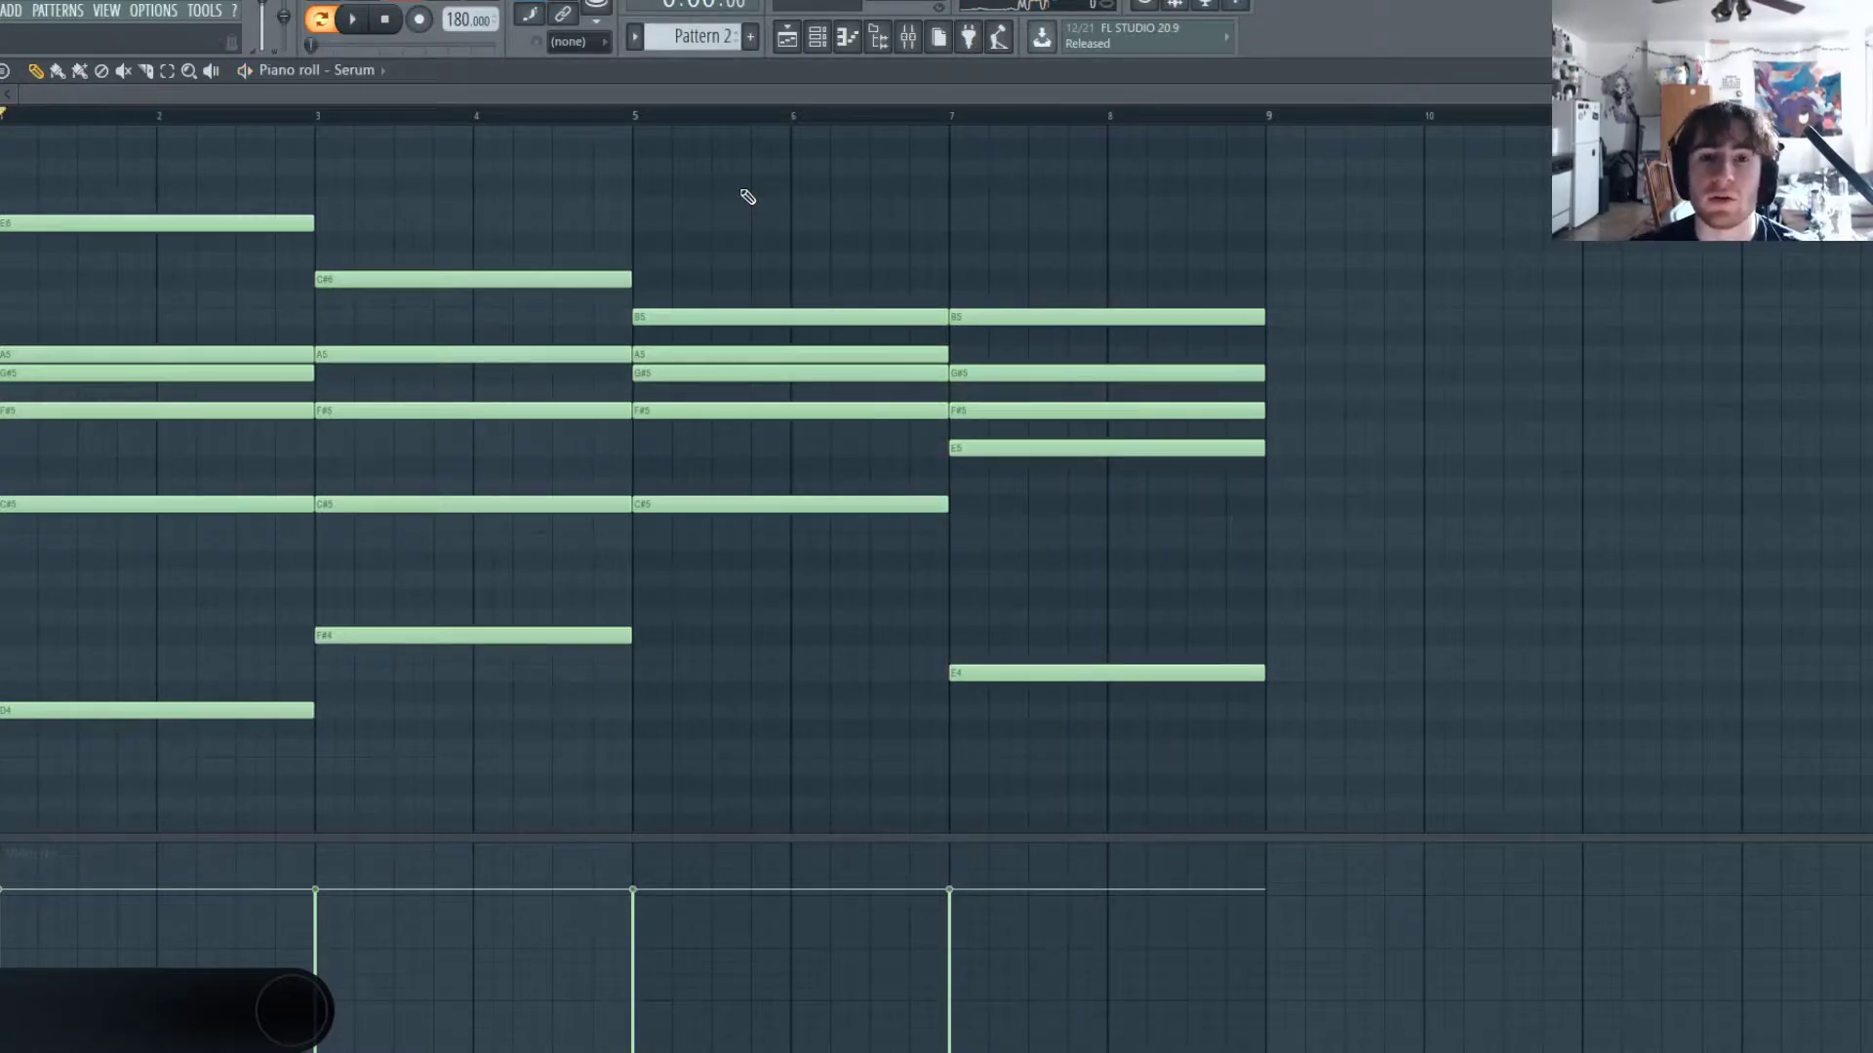